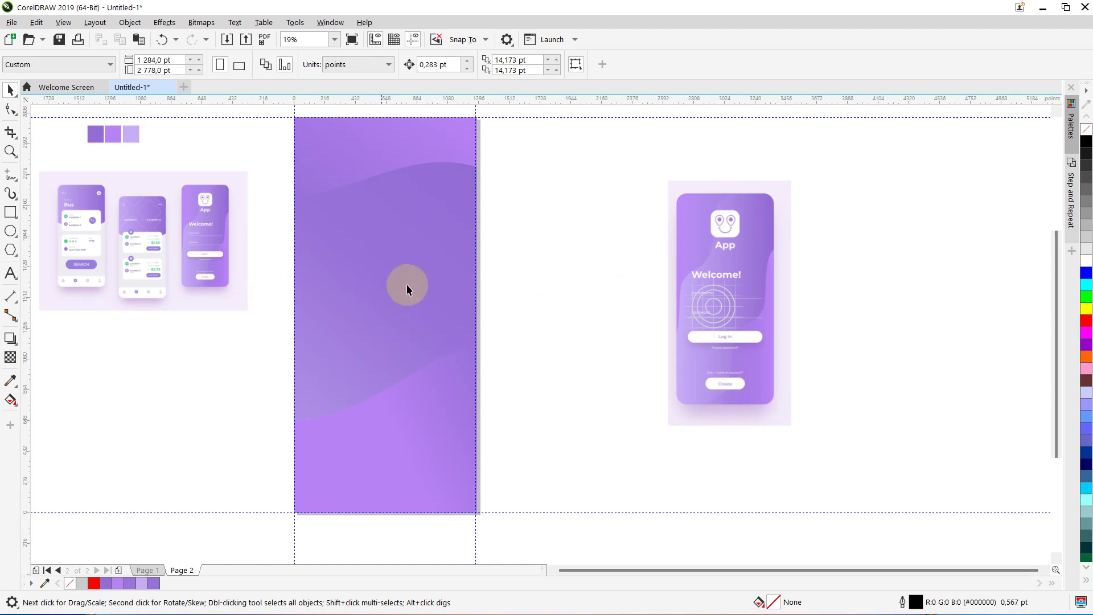
Remove the concentric-circle bitmap covering the login mockup and move the mockup image closer to the page.
drag(712, 250, 635, 283)
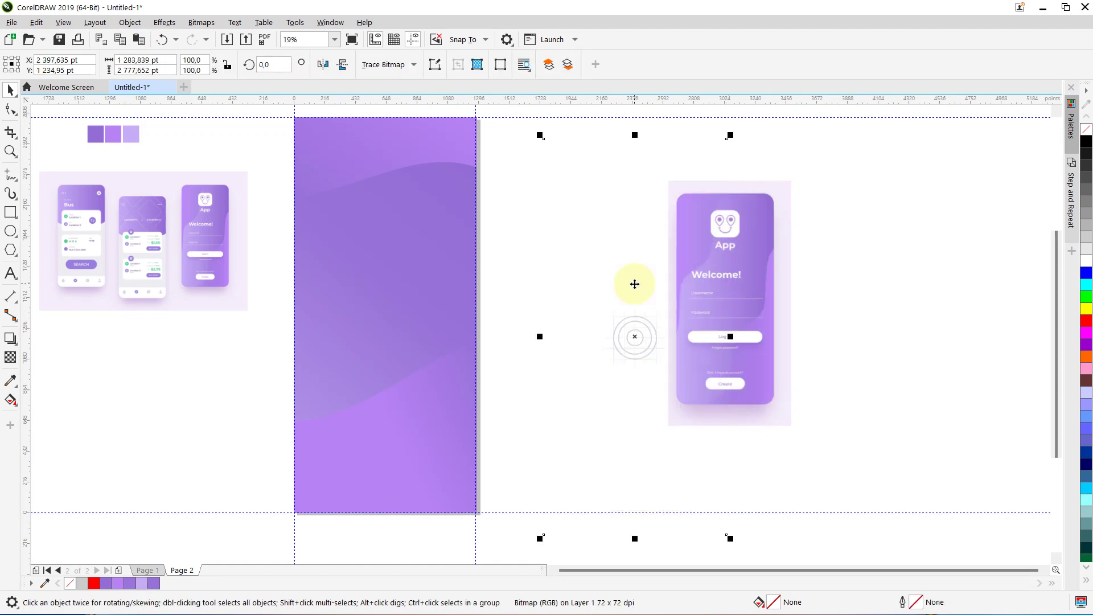
key(Escape)
drag(716, 266, 627, 273)
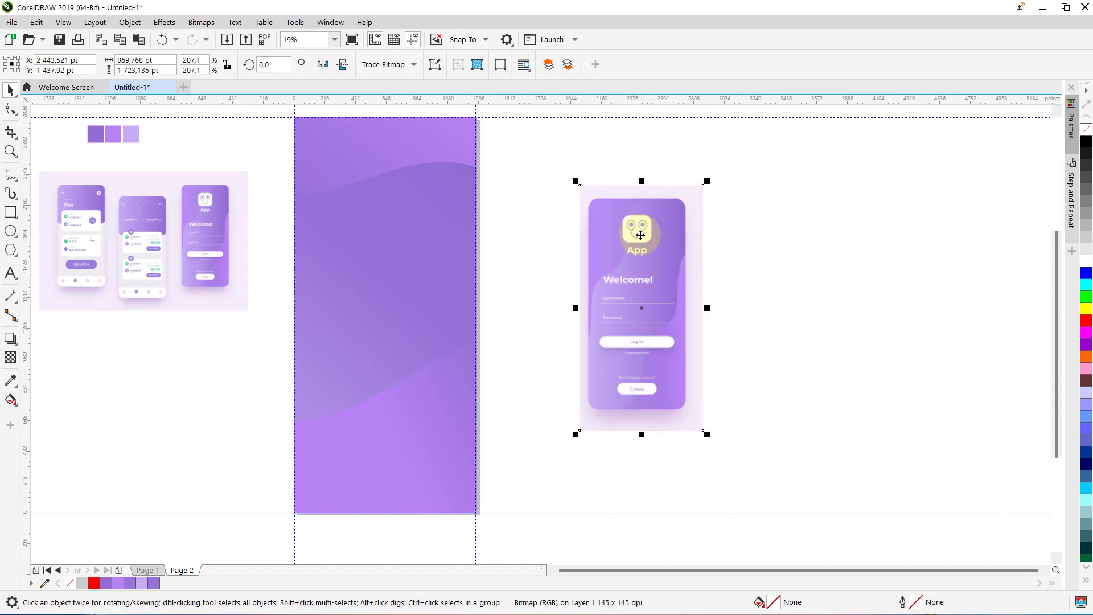
Crop the login mockup image to the smiley icon and its App caption, an area of about 344 by 364 pt.
scroll(638, 228, up, 3)
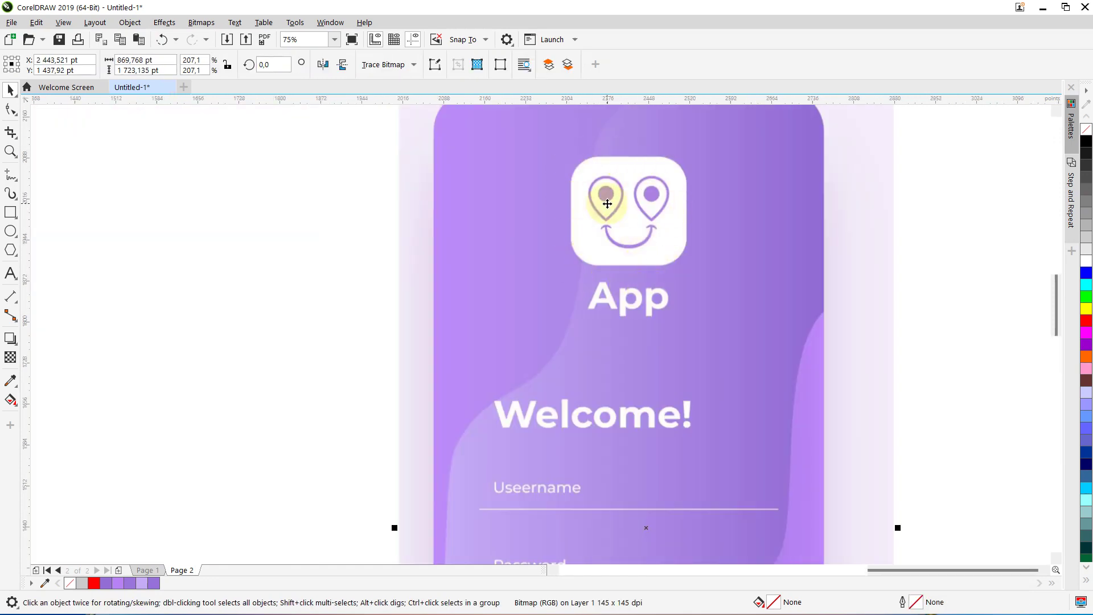
scroll(608, 204, down, 3)
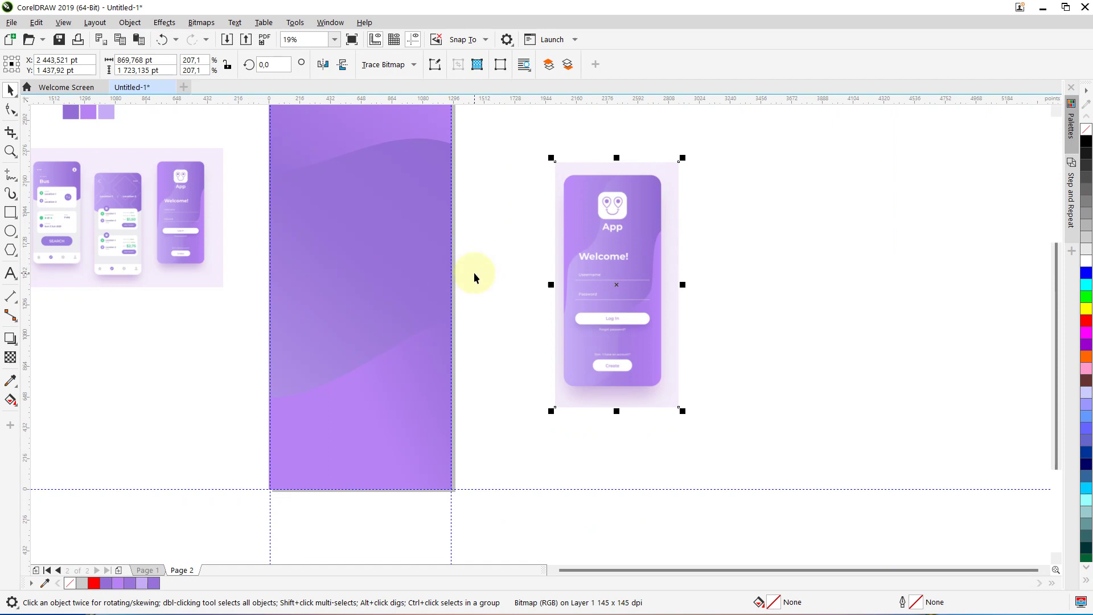
drag(607, 251, 607, 250)
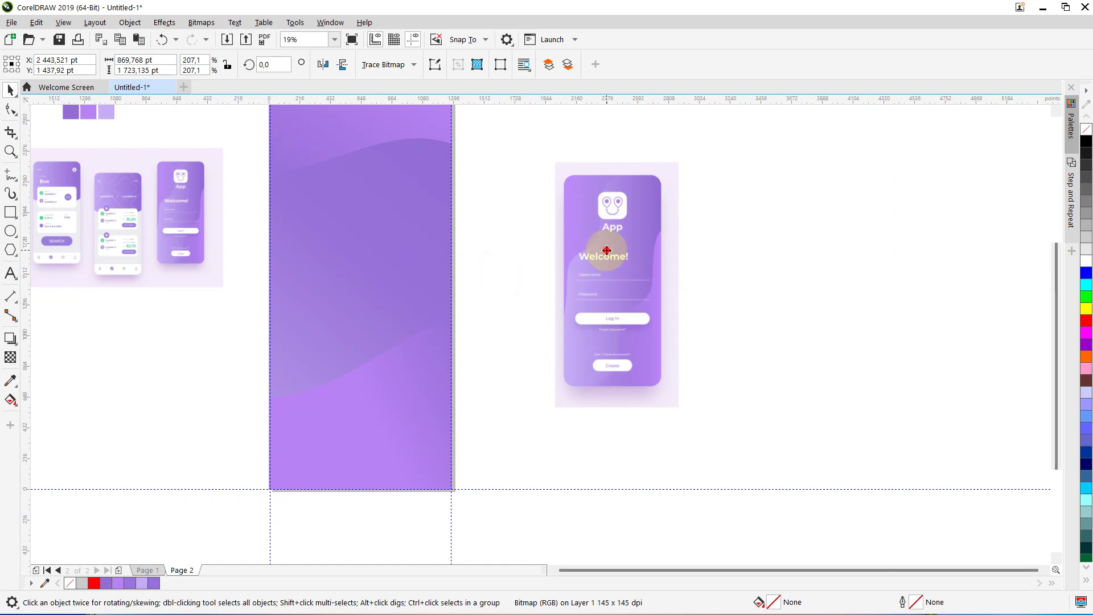
click(499, 227)
click(604, 224)
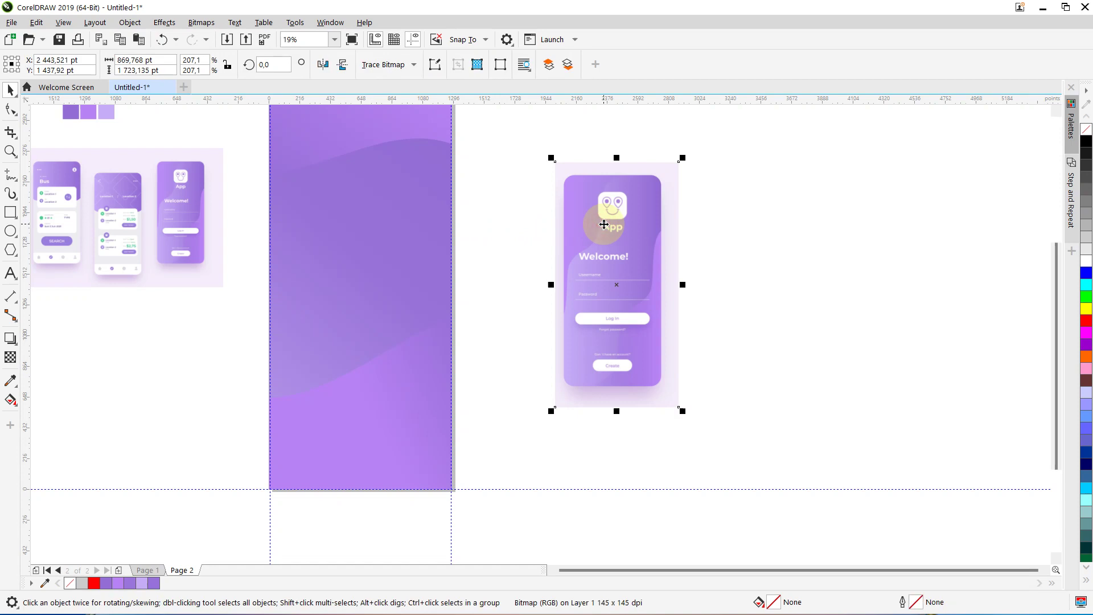
click(10, 132)
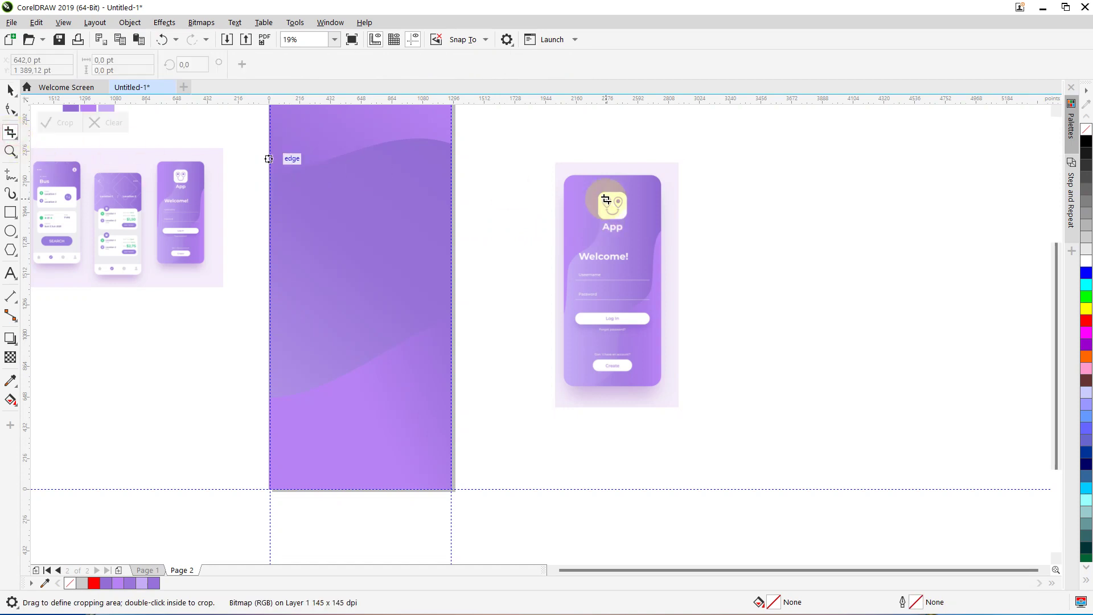
drag(590, 186, 640, 237)
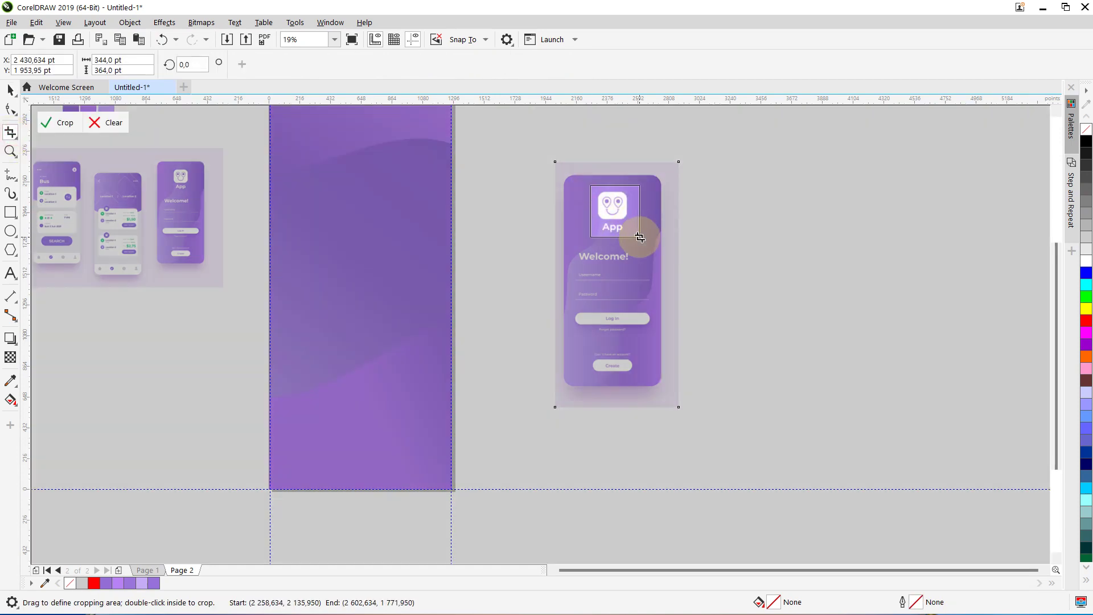
double_click(616, 206)
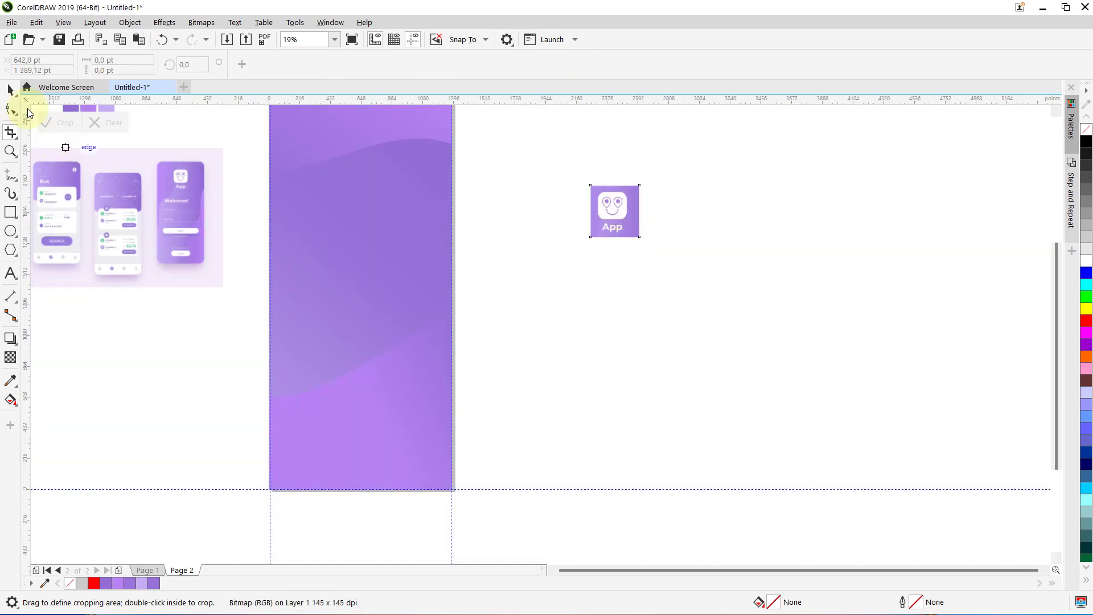
Enlarge the cropped icon image to about 1365 by 1444 pt and place it beside the purple page.
click(12, 91)
drag(590, 237, 502, 316)
drag(605, 215, 608, 278)
Reposition the three-screen mockup image beside the page and deselect it.
drag(147, 194, 160, 207)
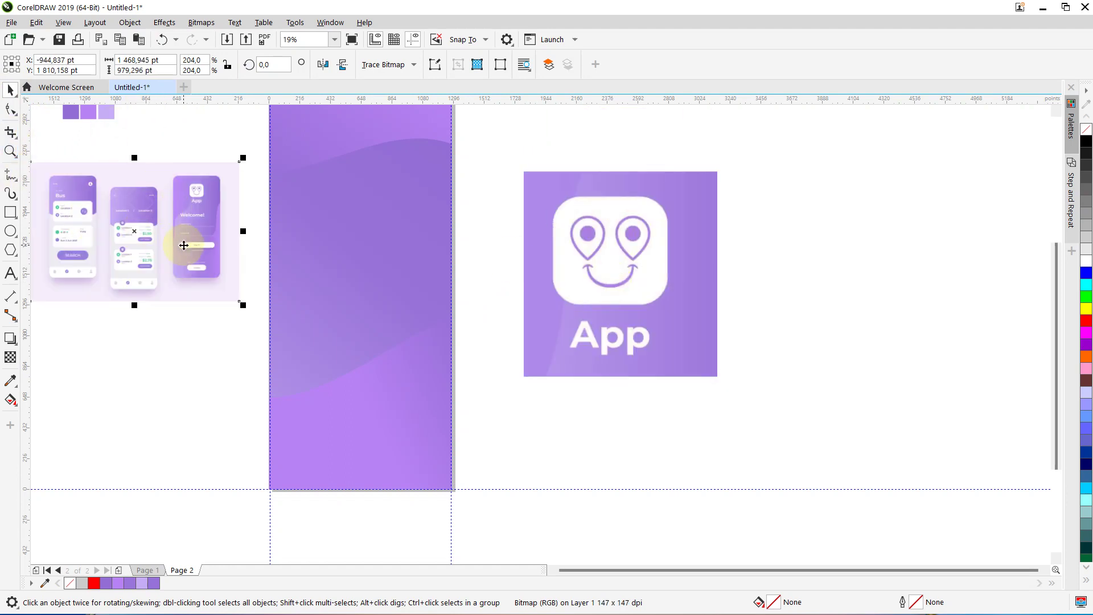
click(166, 354)
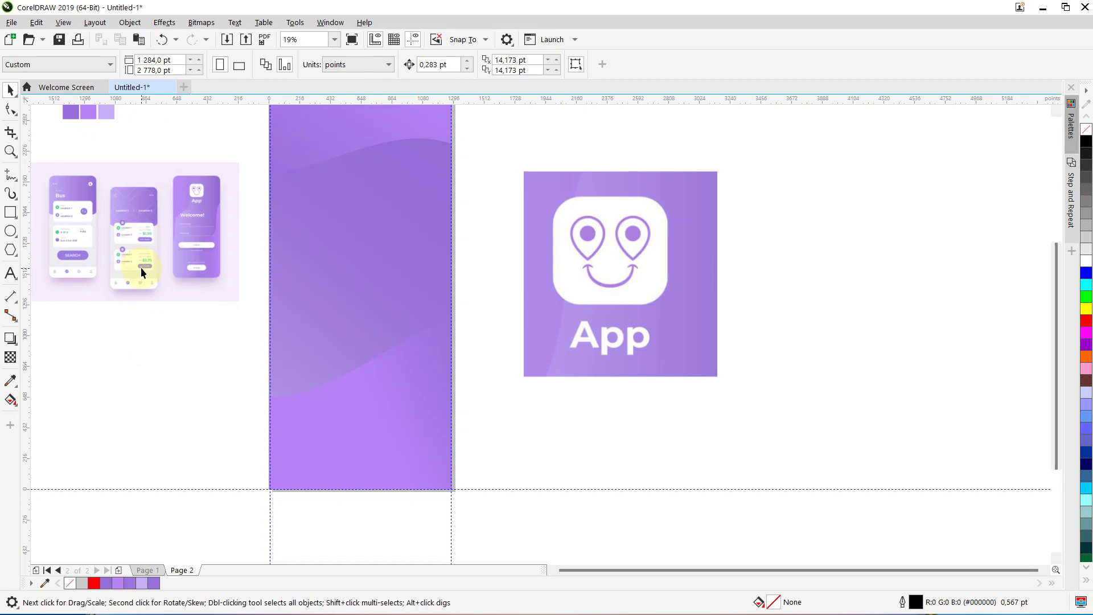
drag(157, 223, 134, 223)
click(566, 442)
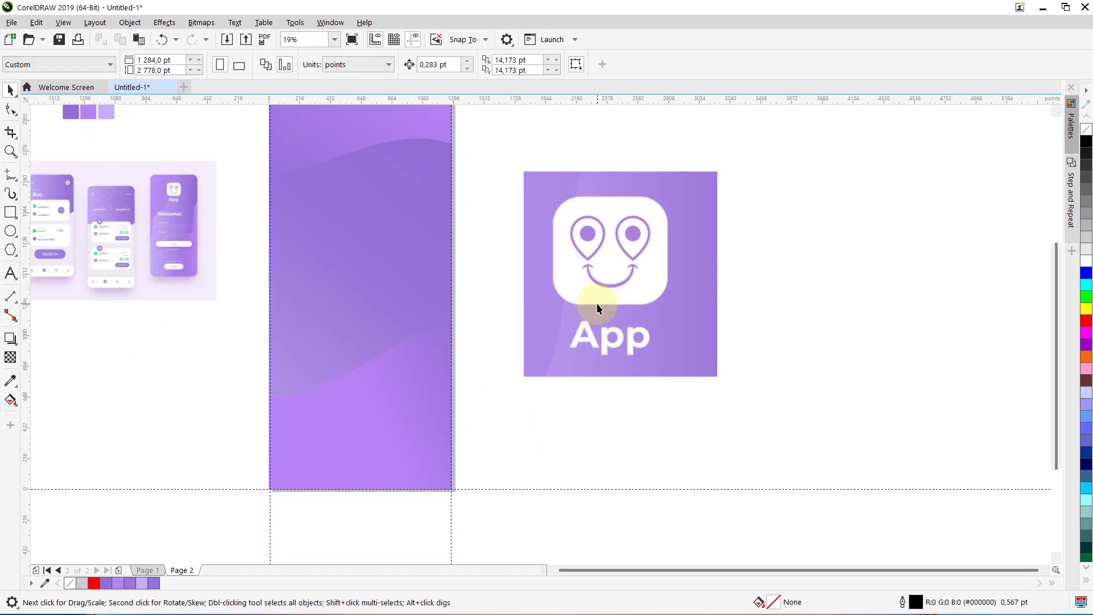
Reposition the enlarged icon image farther from the purple page as a tracing reference.
scroll(597, 303, up, 2)
drag(643, 270, 597, 290)
scroll(615, 296, up, 2)
scroll(407, 192, down, 2)
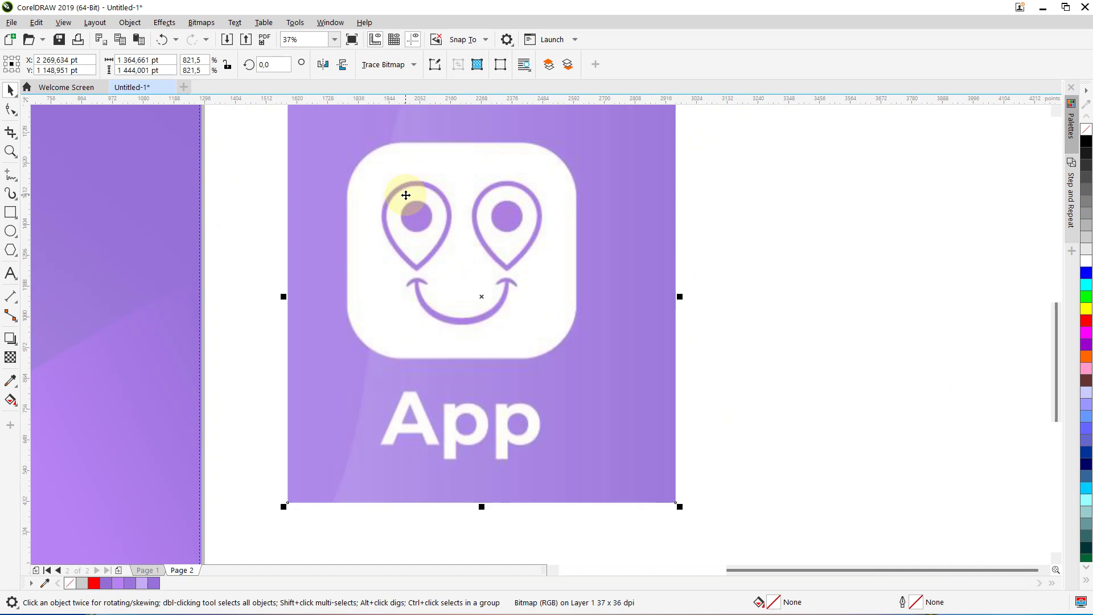
drag(549, 213, 563, 247)
scroll(568, 271, up, 2)
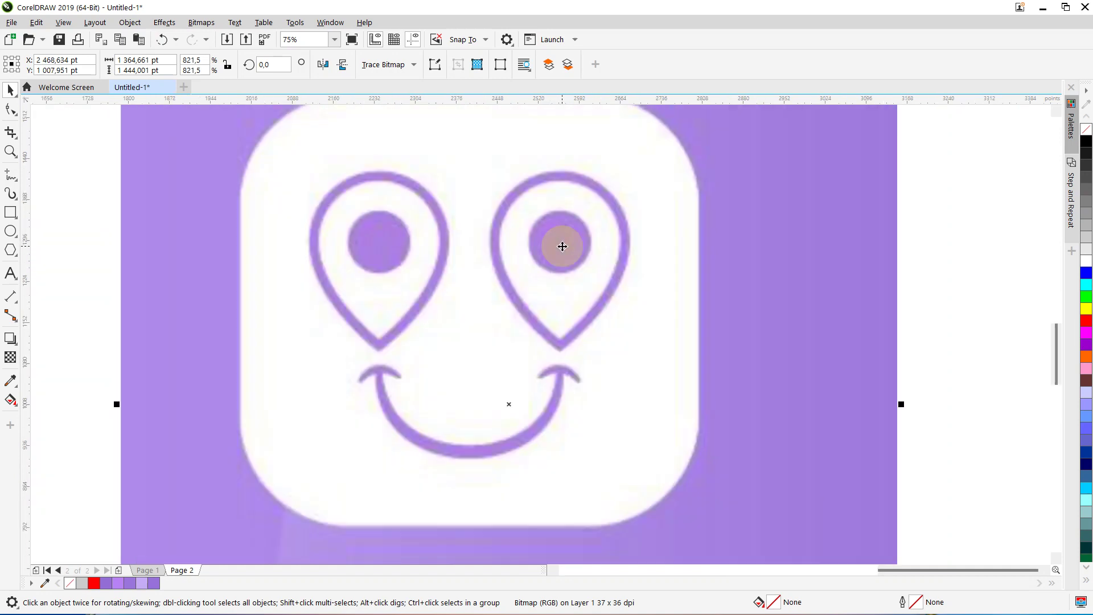
scroll(562, 246, down, 2)
Lock the enlarged icon image and deselect it.
click(284, 188)
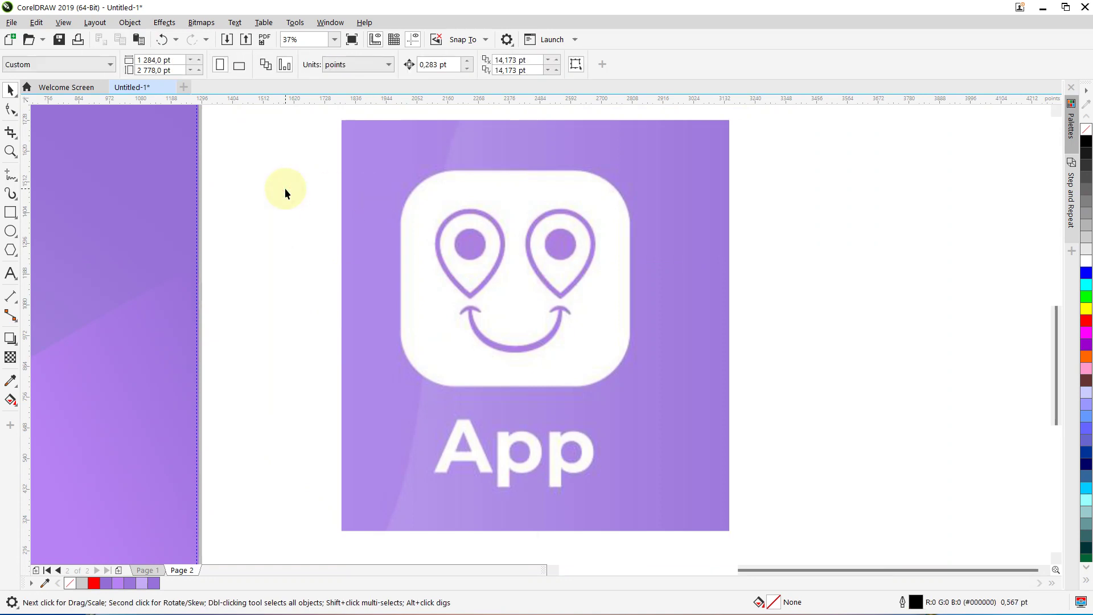
click(357, 185)
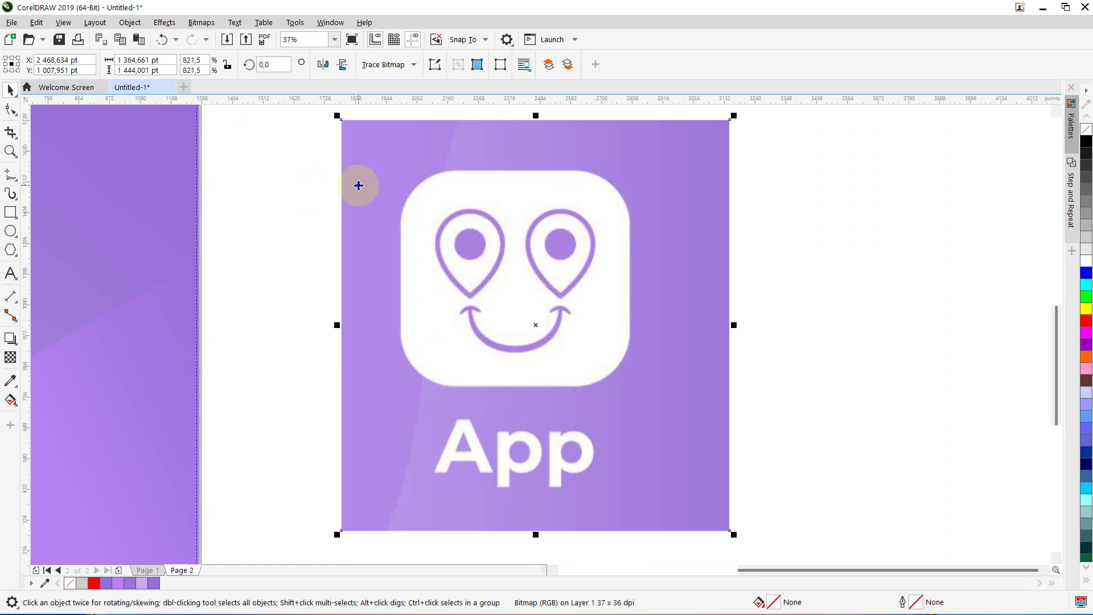
right_click(358, 185)
click(388, 355)
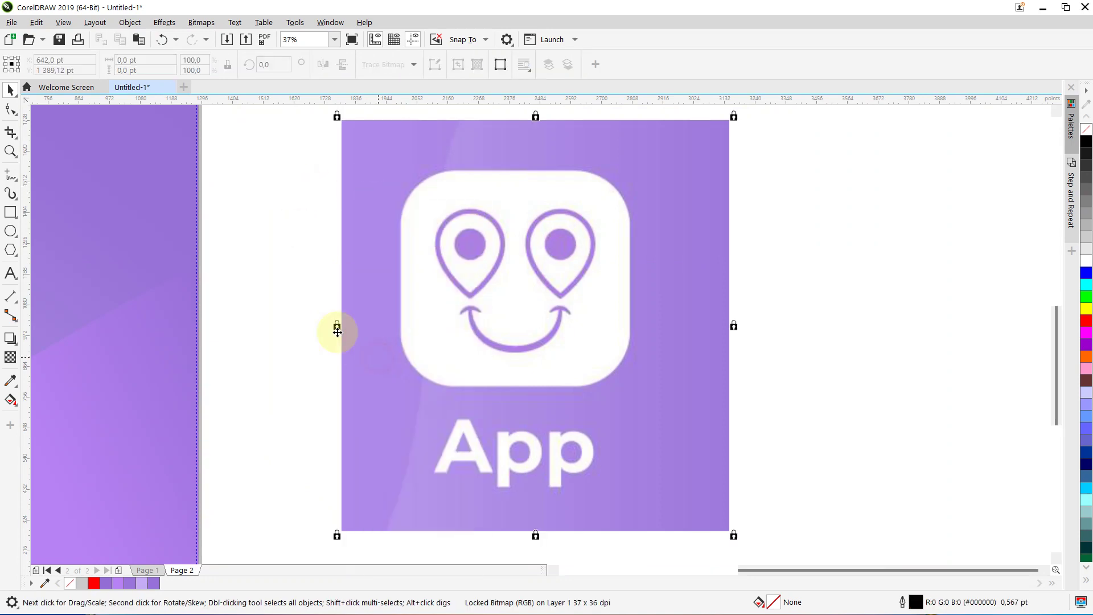
click(298, 265)
Draw a rectangle about 812 by 762 pt that fits the white smiley icon tile in the reference image.
click(11, 212)
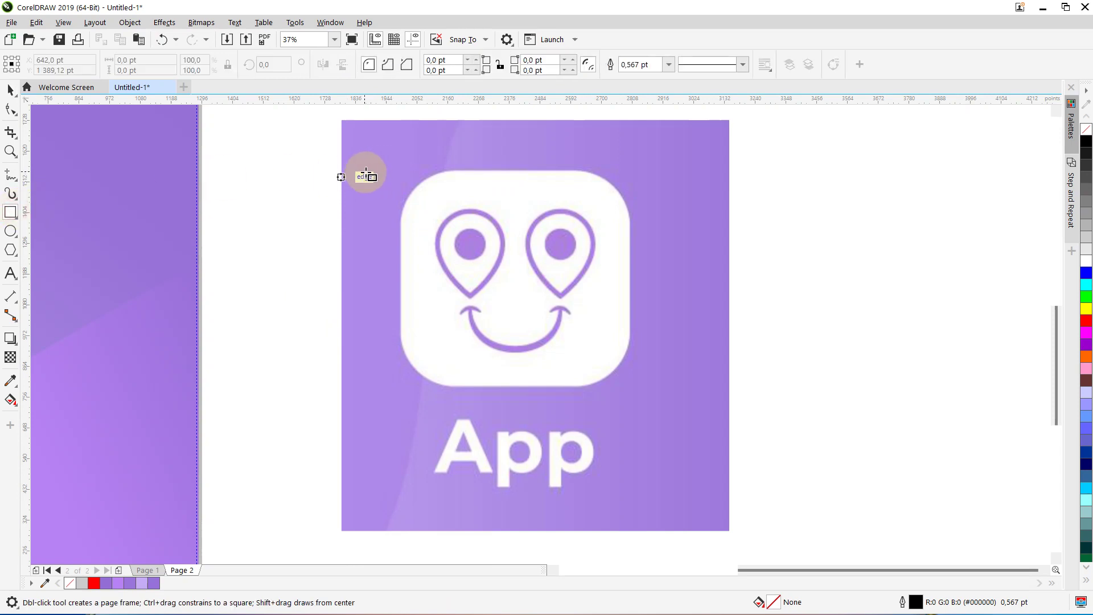
drag(371, 169, 631, 385)
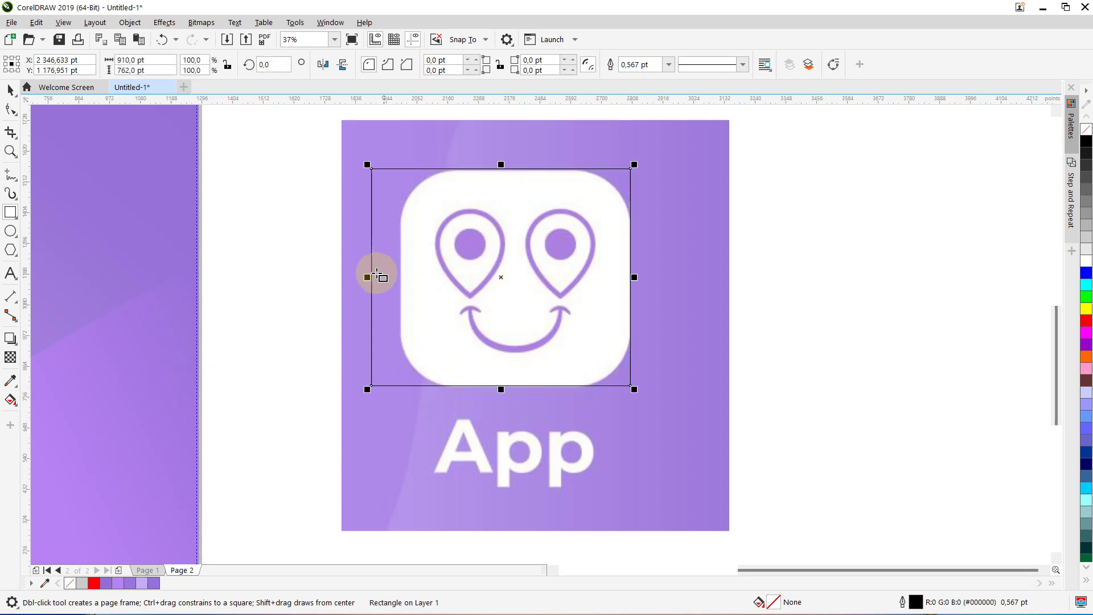
drag(368, 278, 398, 279)
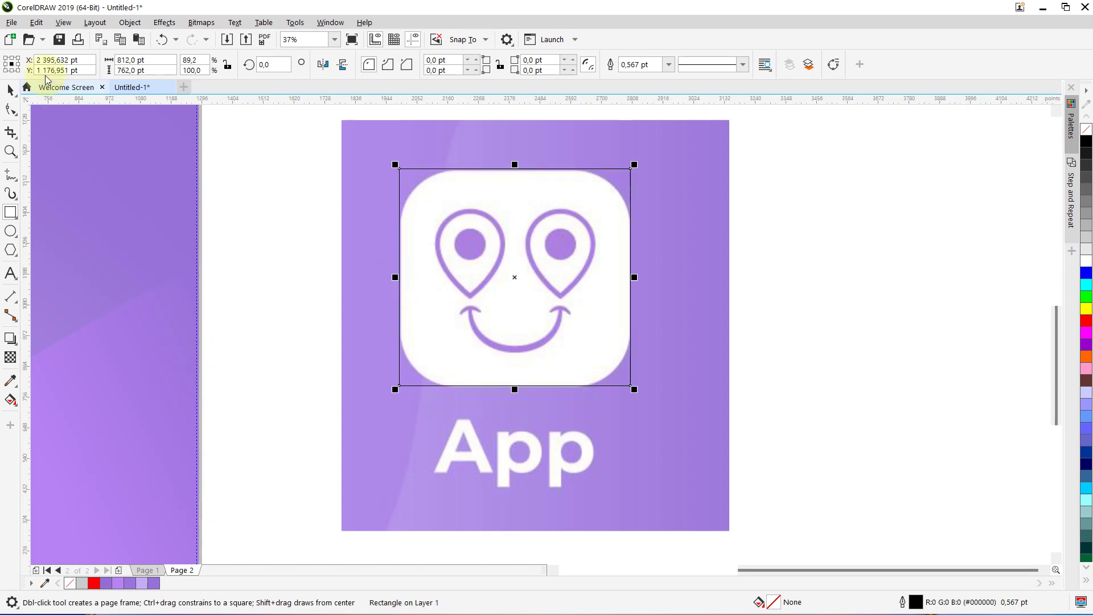
Round all four corners of the tile rectangle to a radius of about 188 pt to match the icon outline.
click(11, 109)
drag(401, 169, 452, 221)
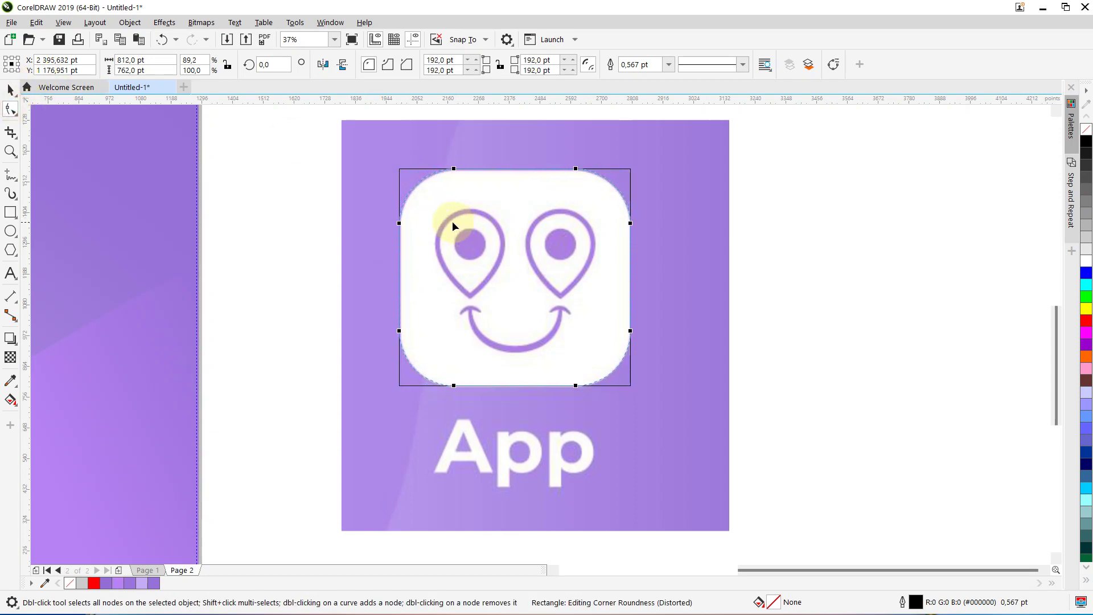
click(11, 89)
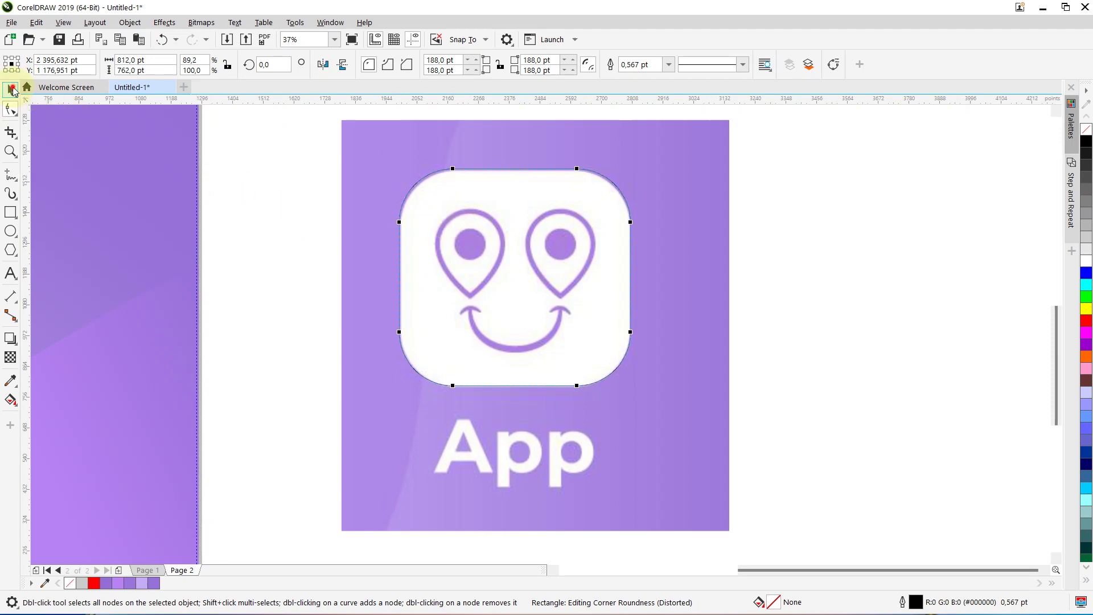
click(283, 228)
Draw a rectangle about 293 by 308 pt and fit it around the icon's left eye pin, centred on it.
scroll(282, 224, up, 2)
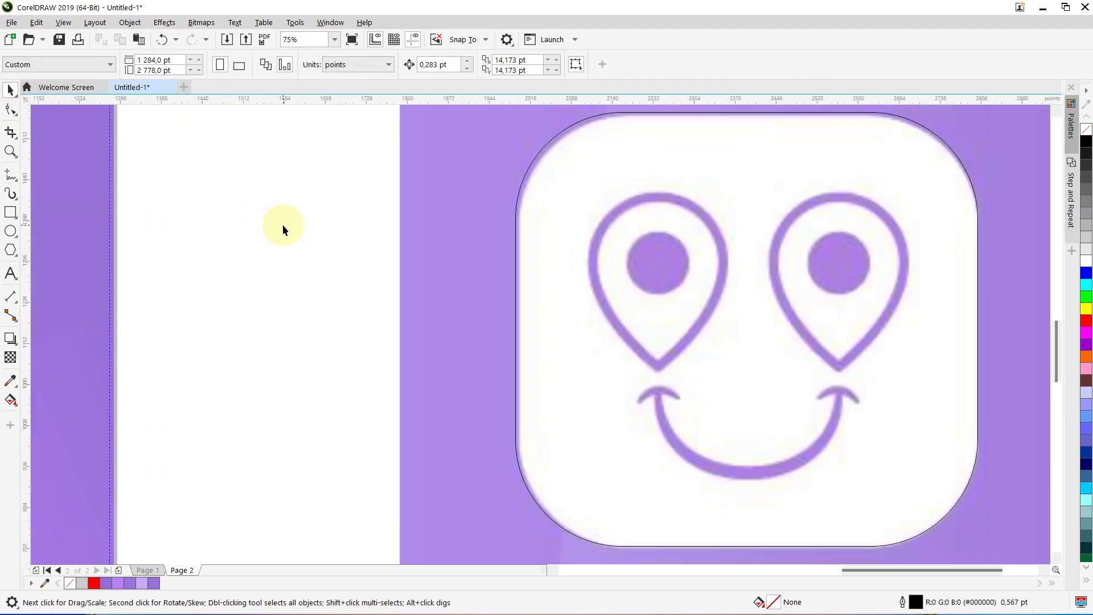
drag(847, 567, 896, 570)
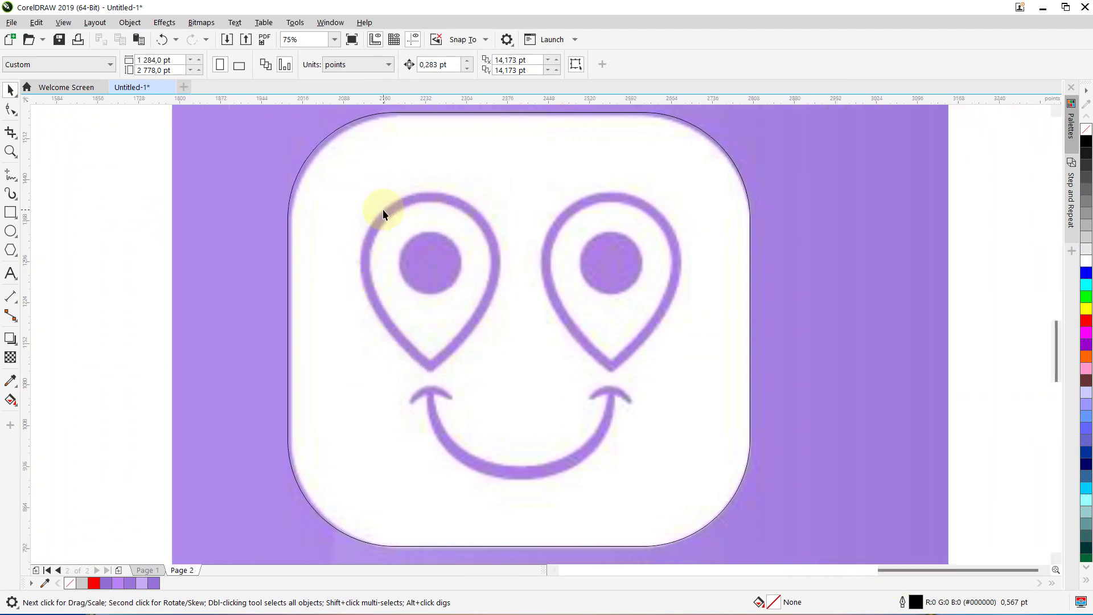
click(10, 212)
drag(326, 203, 493, 335)
click(10, 90)
drag(407, 272, 438, 271)
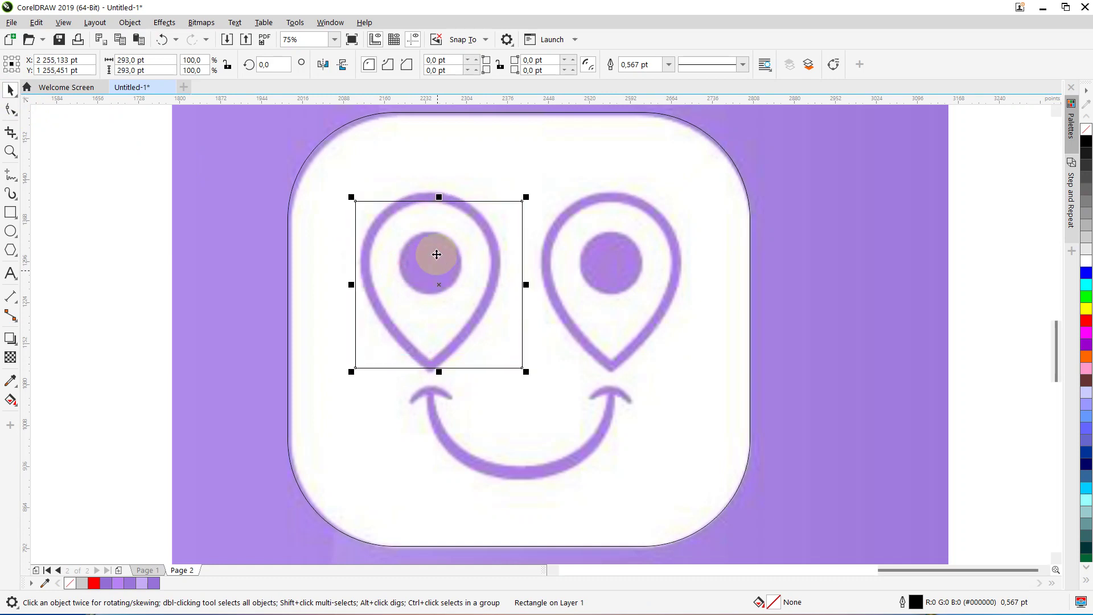
drag(439, 197, 439, 188)
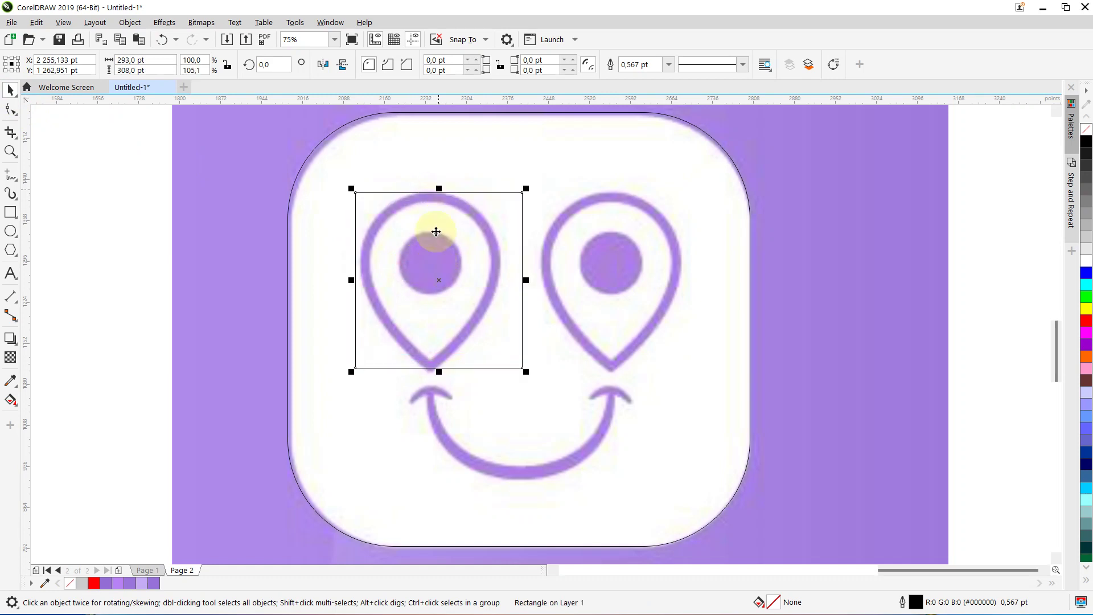
drag(451, 324, 448, 323)
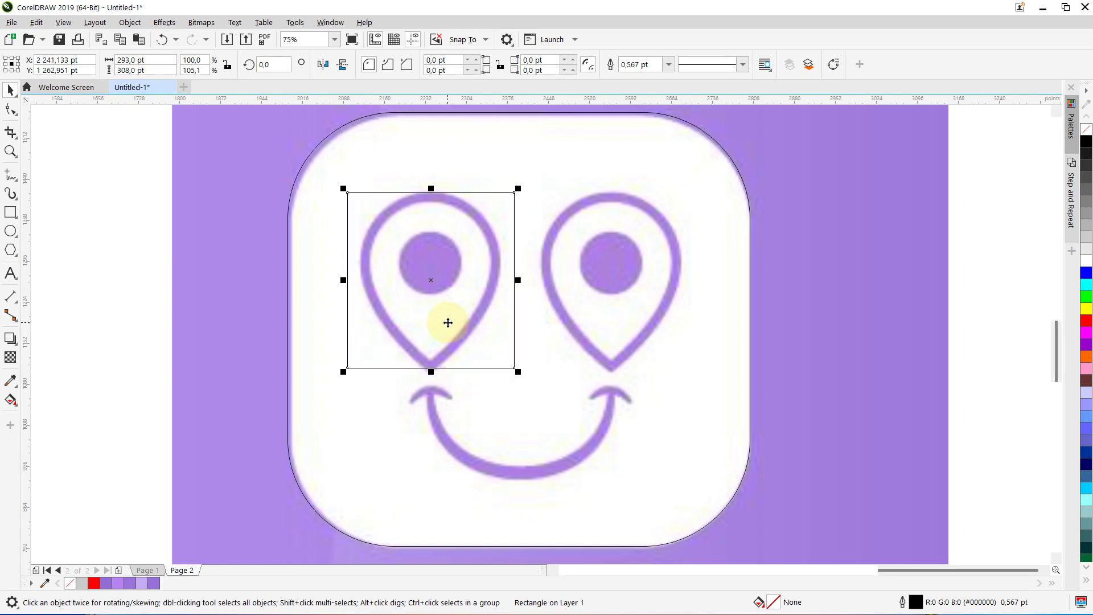
Round only the two upper corners of the eye rectangle to 146.5 pt, forming an arch.
click(10, 110)
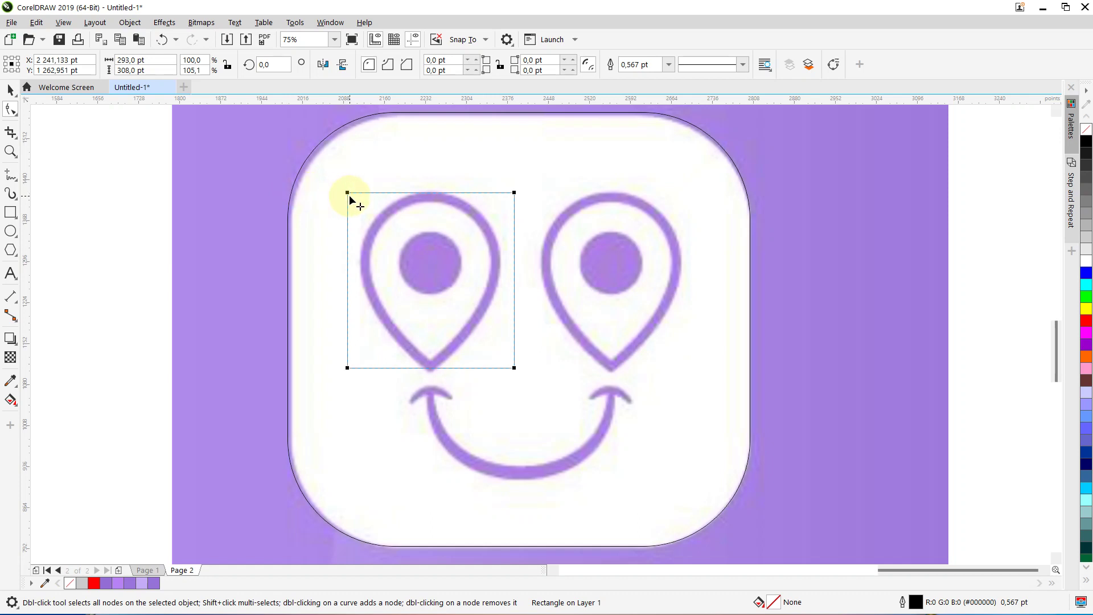
drag(349, 192, 349, 193)
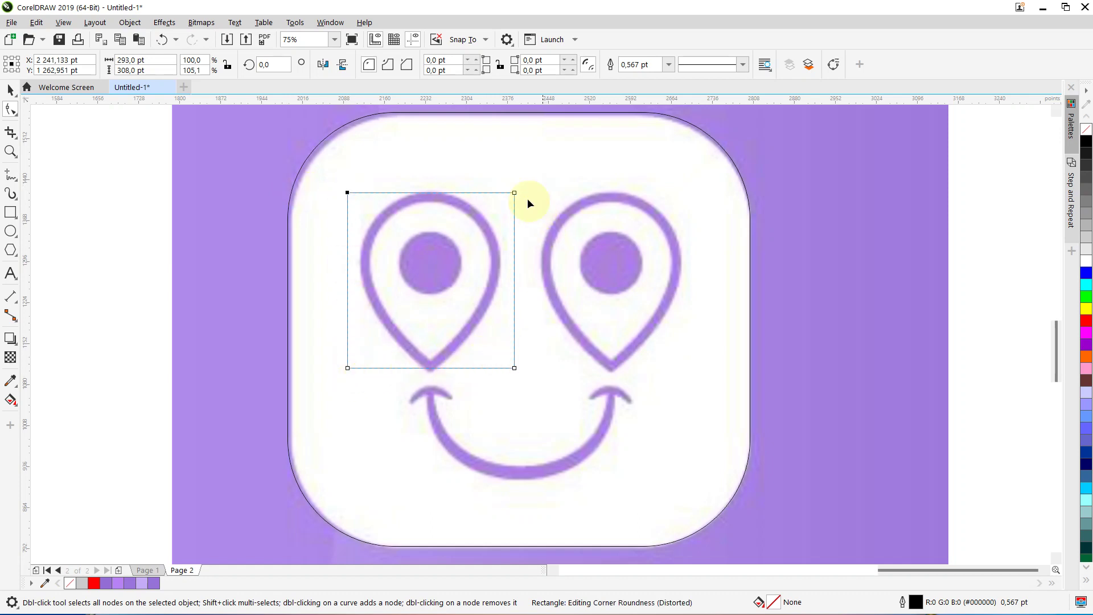
click(348, 189)
drag(448, 274, 488, 296)
click(515, 193)
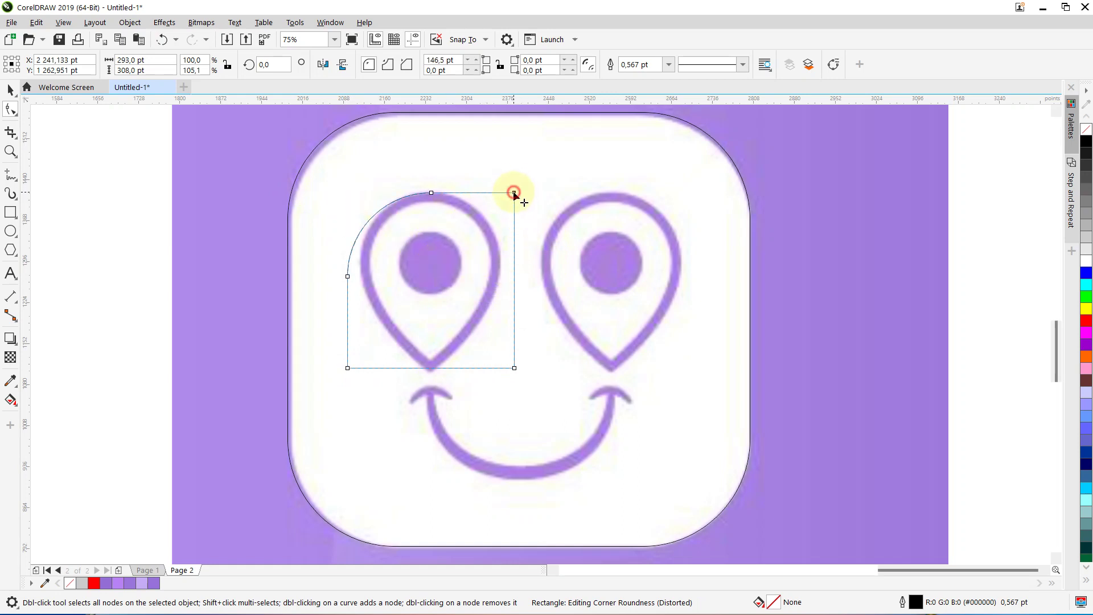
drag(515, 193, 350, 218)
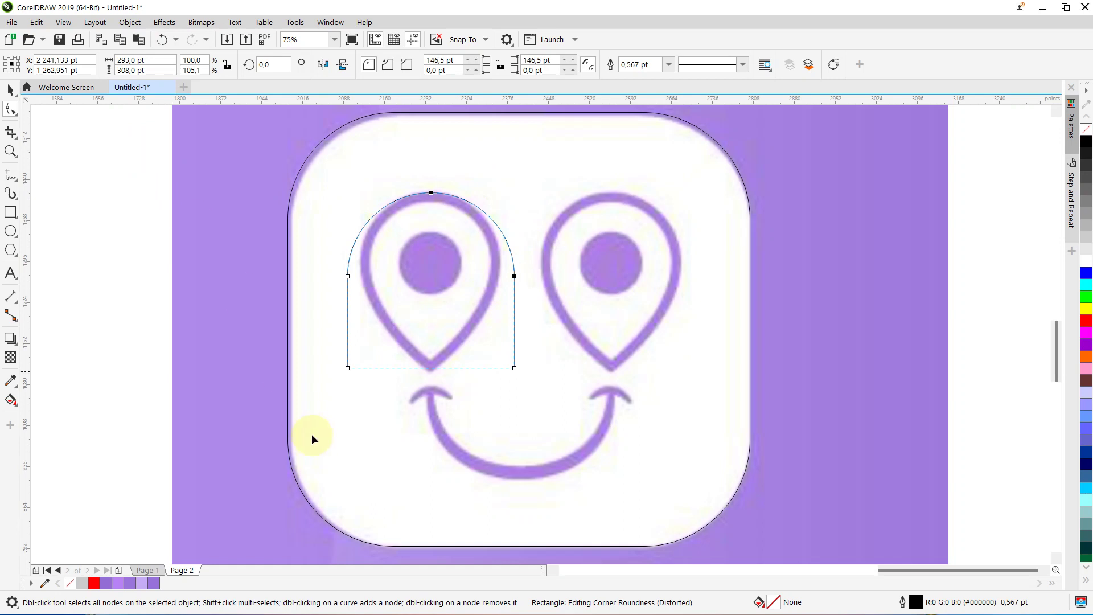
Try rounding the lower corners of the arch to 146.5 pt as well, and undo it.
drag(348, 368, 488, 305)
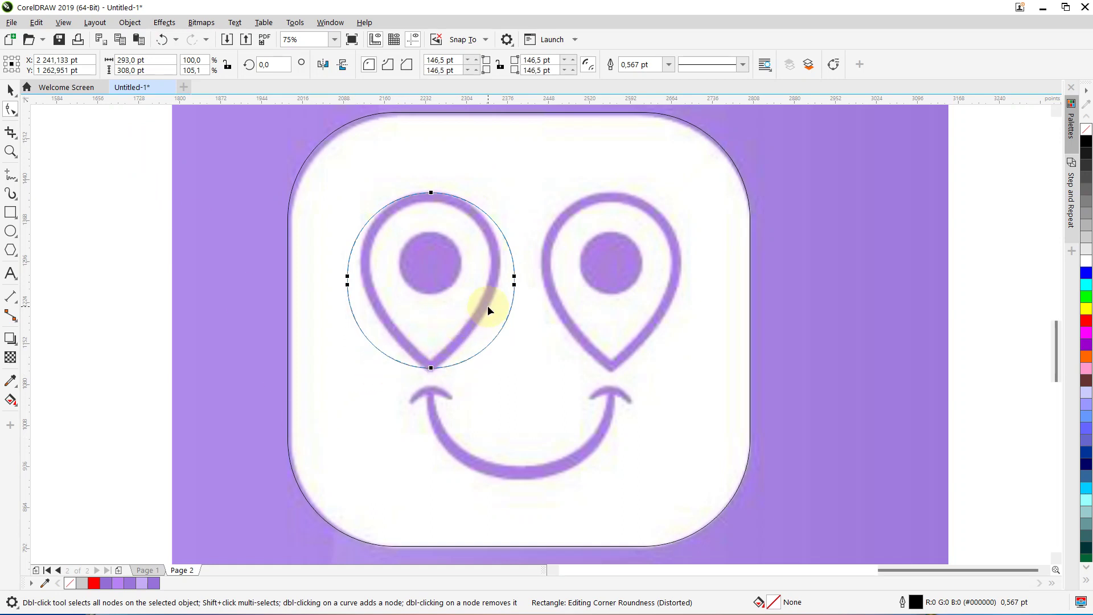
key(ctrl+z)
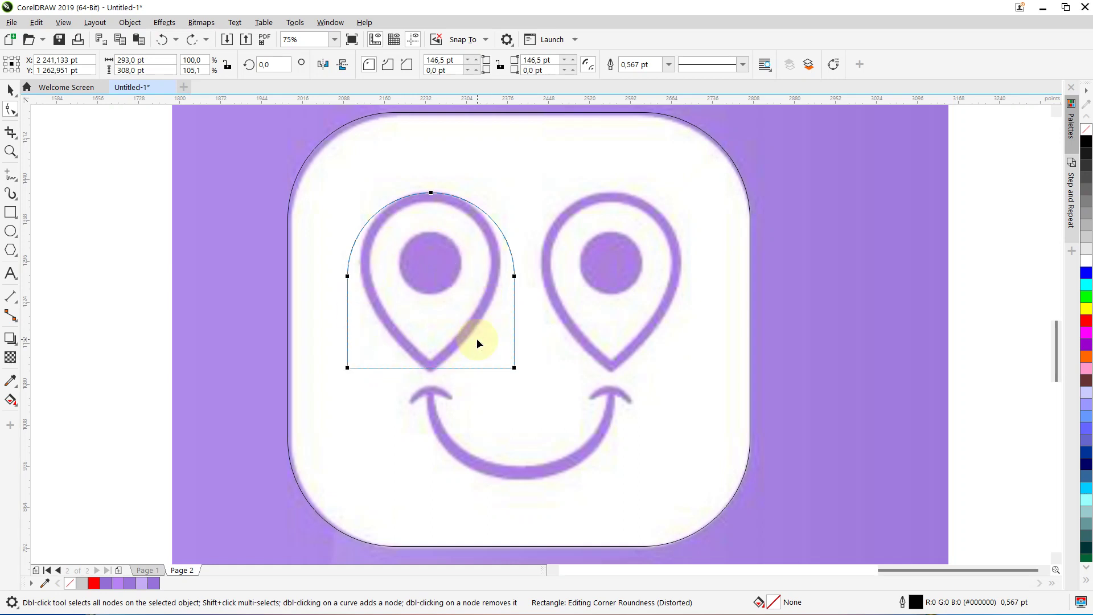
Duplicate the arch shape and move the copy to the right of the icon tile.
click(11, 90)
key(ctrl+d)
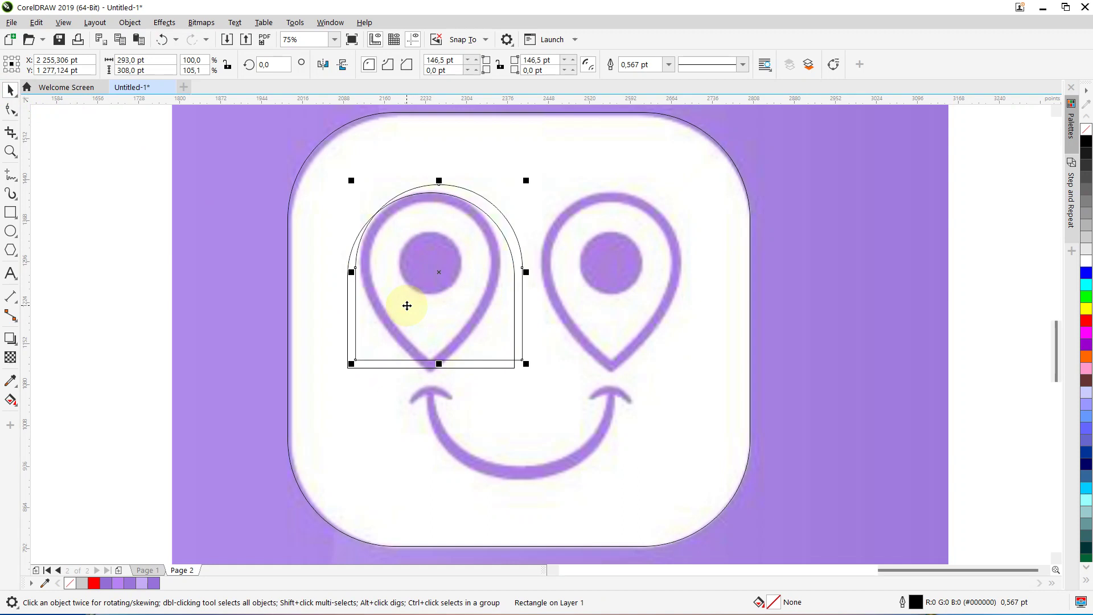
drag(432, 268, 863, 276)
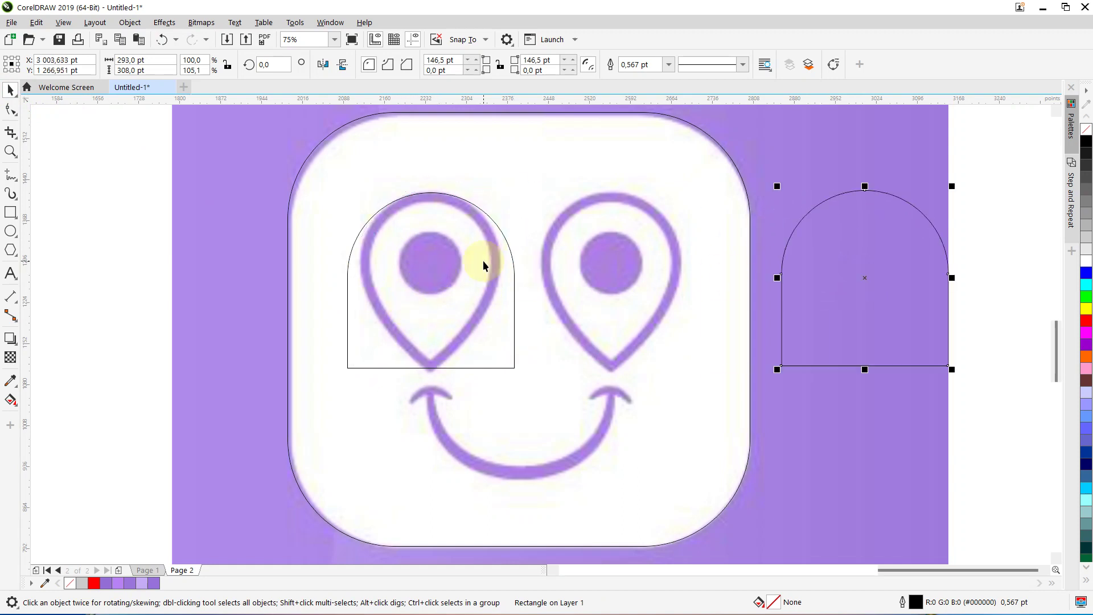
Convert the arch over the icon's left eye to curves and add a node at the middle of its bottom edge.
click(431, 274)
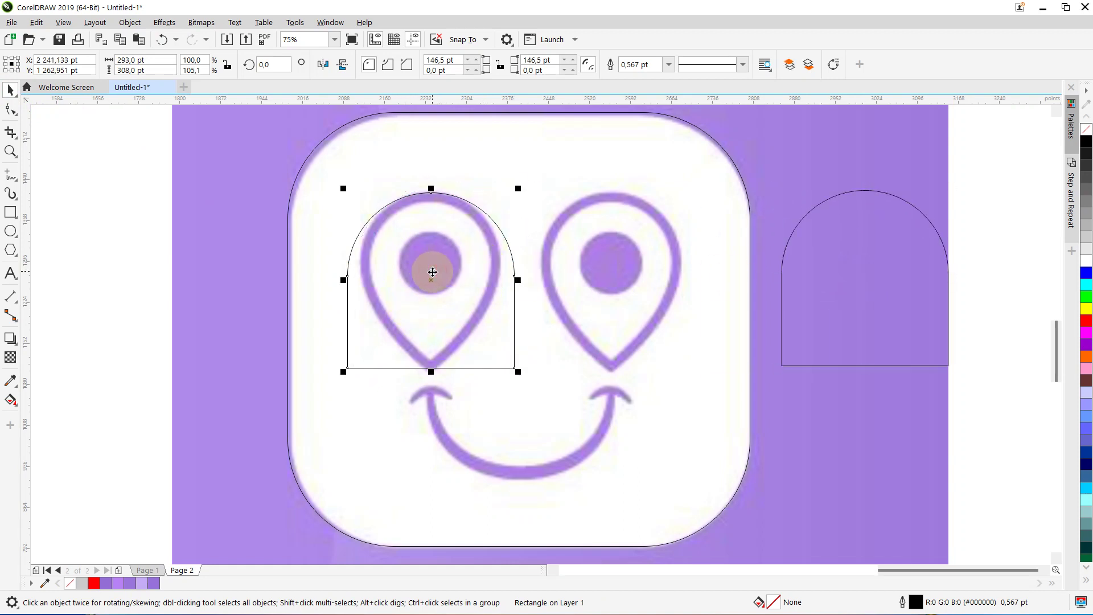
right_click(430, 272)
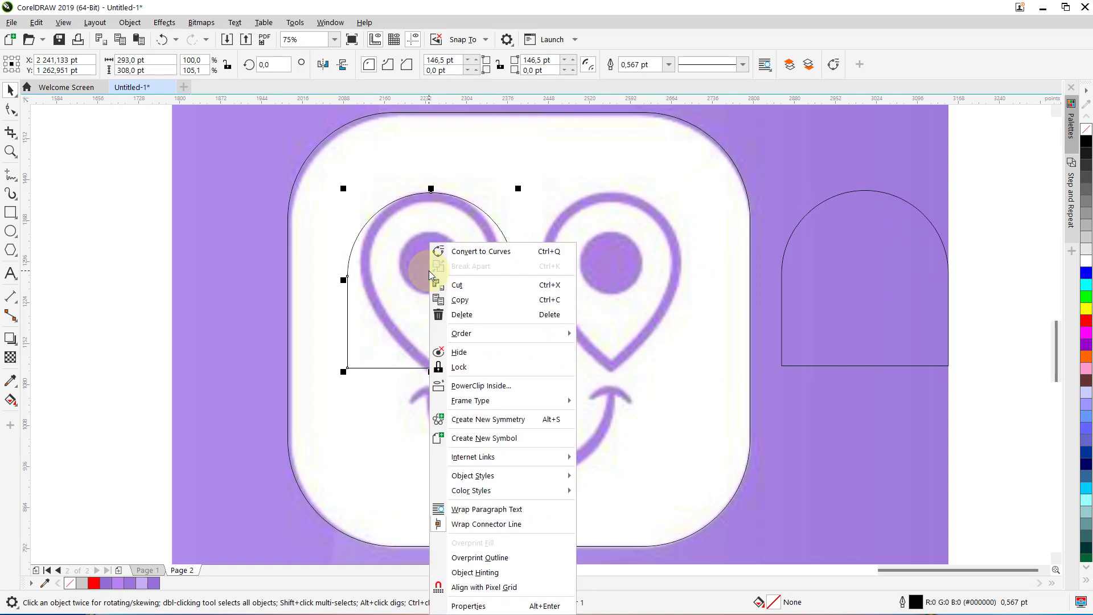
click(479, 252)
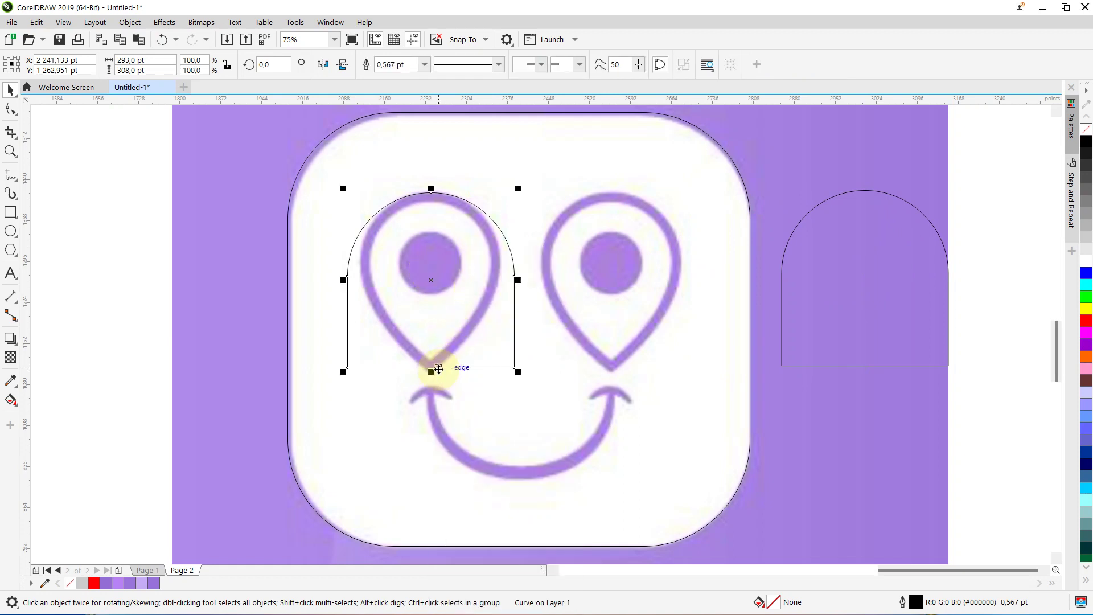
double_click(438, 369)
double_click(429, 369)
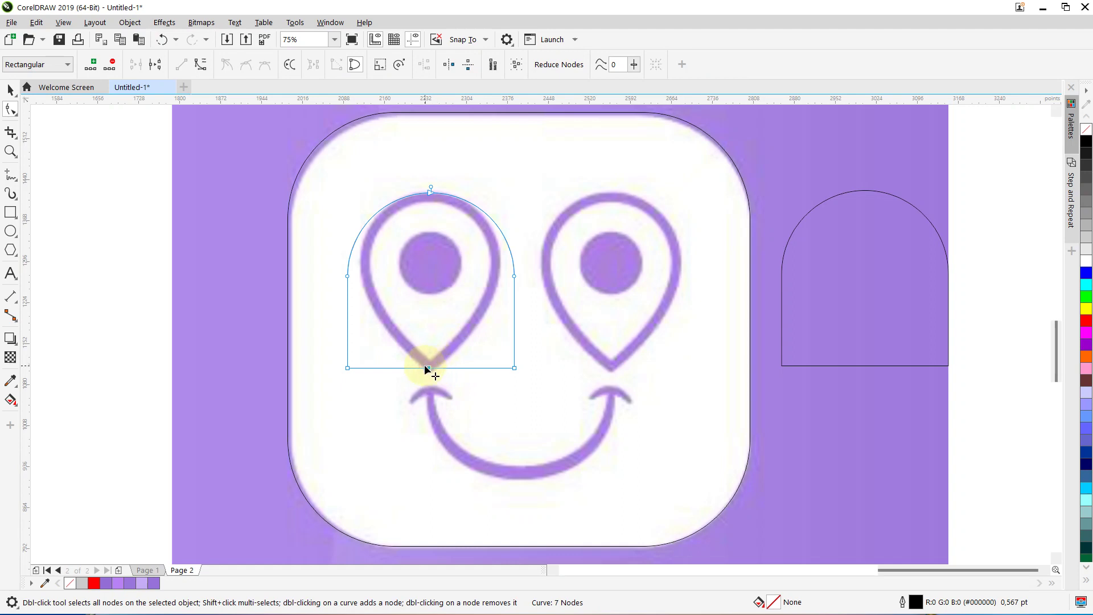
Add a node near the top of the arch's left side and delete its lower-left corner node to leave a diagonal edge.
drag(348, 369, 397, 335)
key(ctrl+z)
double_click(347, 268)
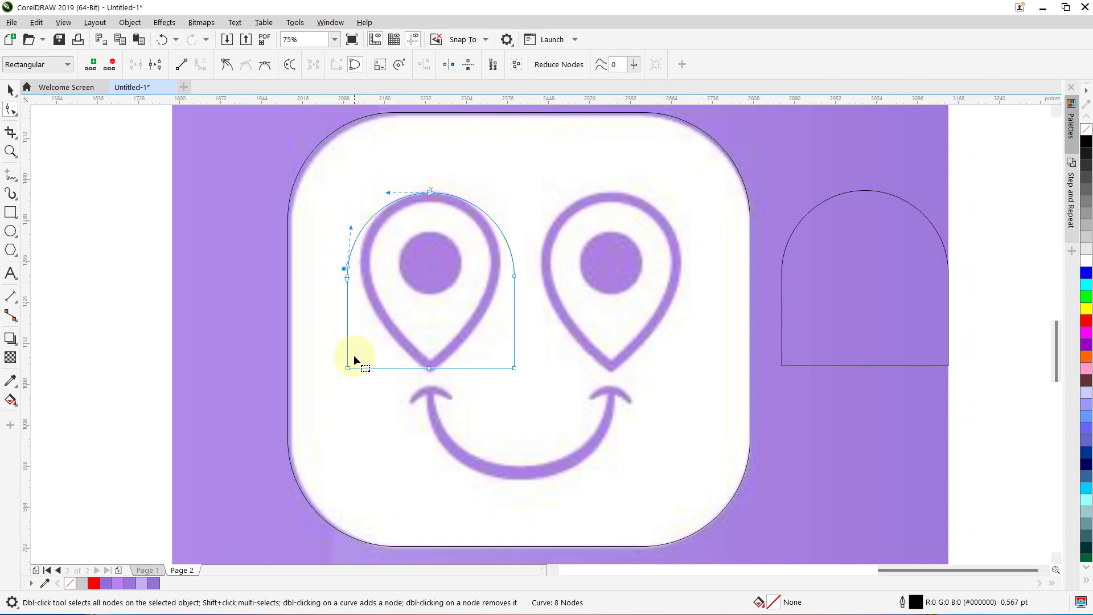
drag(348, 369, 401, 337)
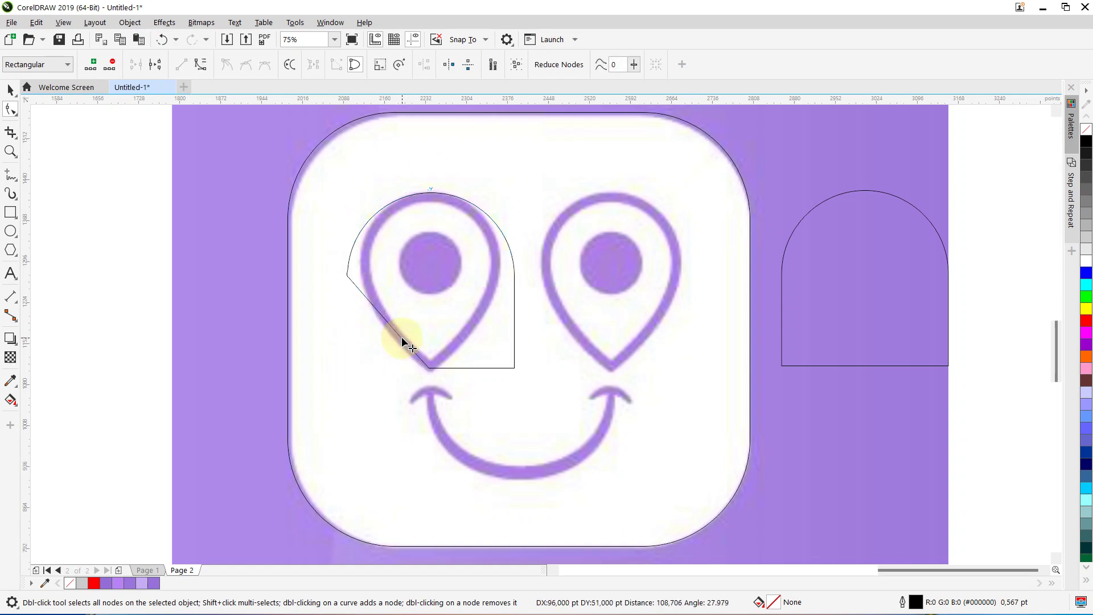
double_click(401, 336)
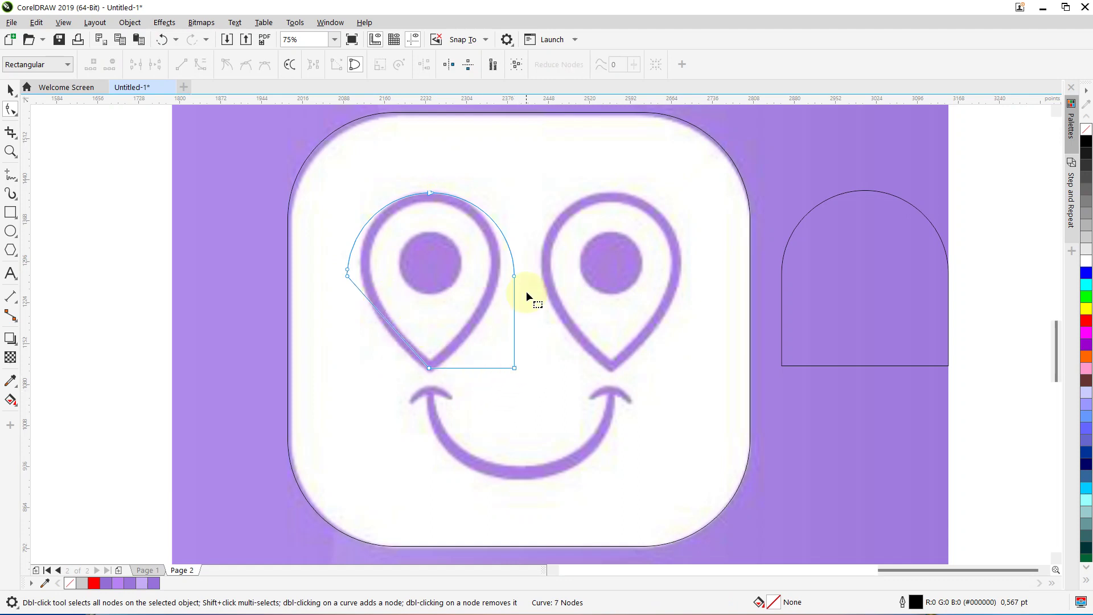
Add a matching node on the arch's right side and delete its lower-right corner node.
click(514, 268)
double_click(515, 268)
drag(516, 369, 469, 335)
double_click(467, 334)
Convert the shape's lower-left diagonal to a curve and bend it outward beyond the pin's edge.
scroll(391, 319, up, 2)
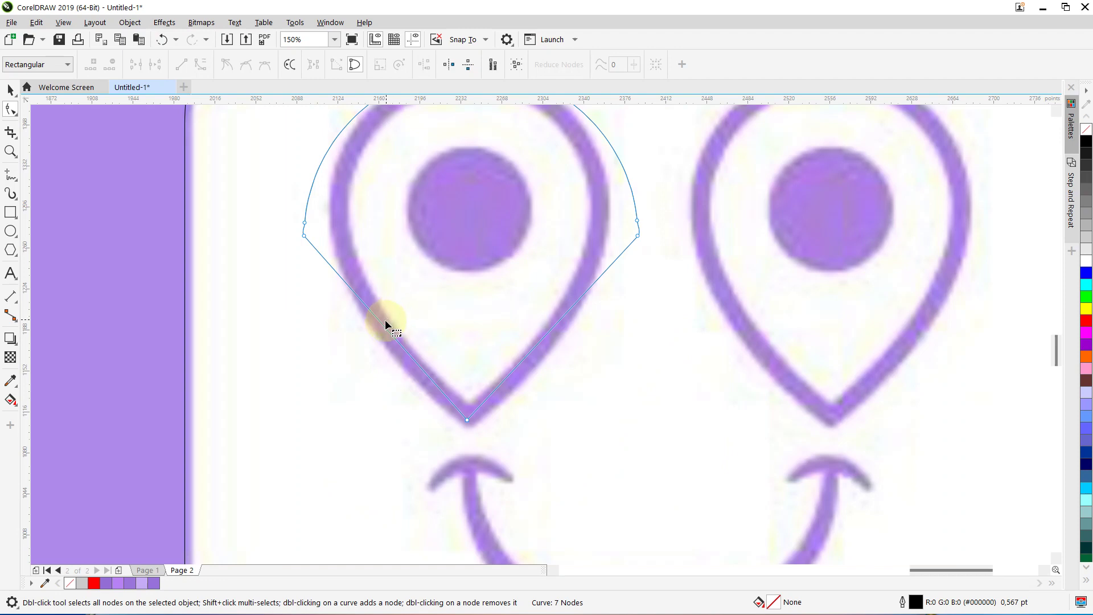
click(384, 324)
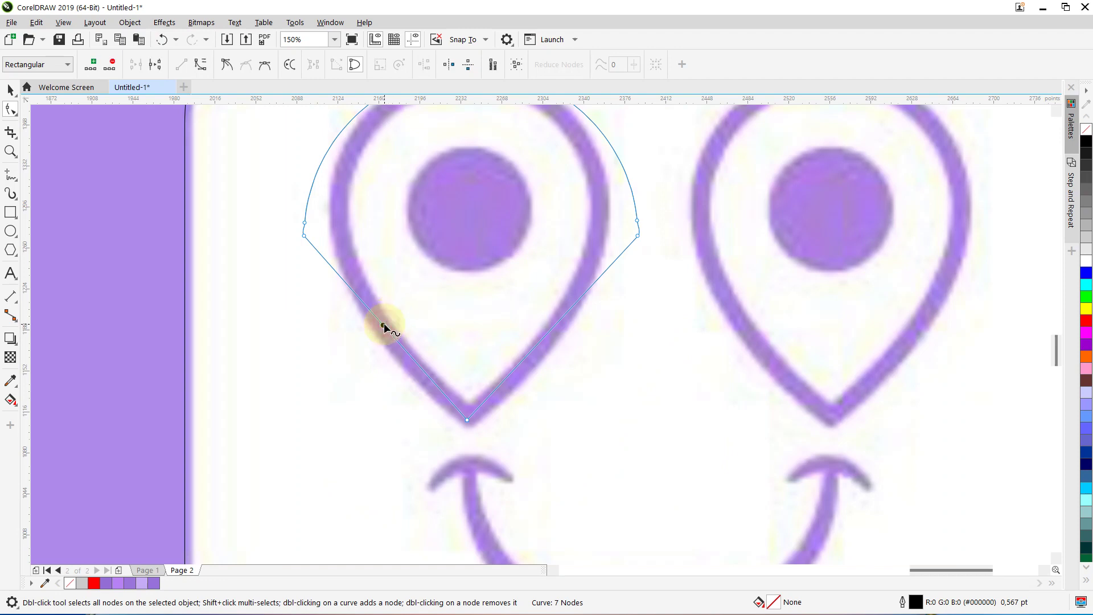
click(203, 65)
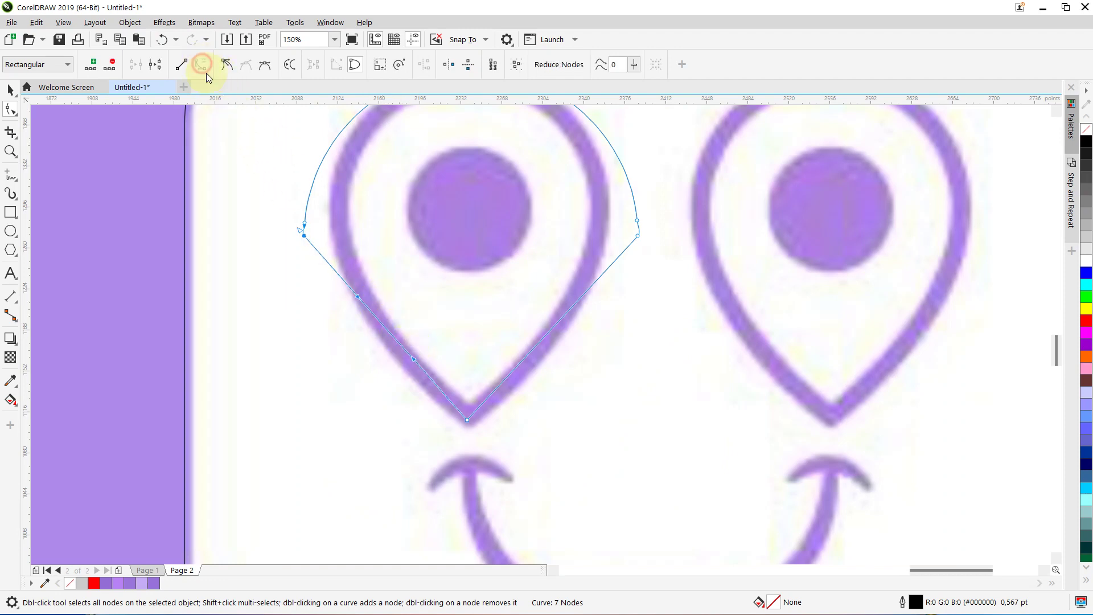
drag(378, 316, 370, 342)
drag(368, 359, 366, 345)
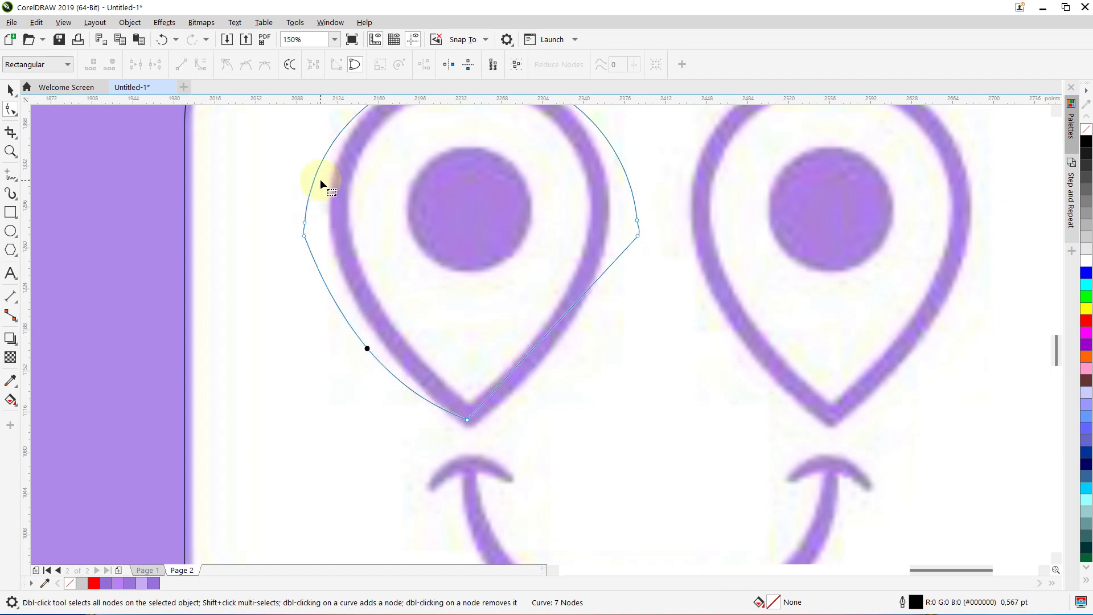
Add a node higher on the shape's left side and delete the two nodes below it to smooth the side.
double_click(309, 194)
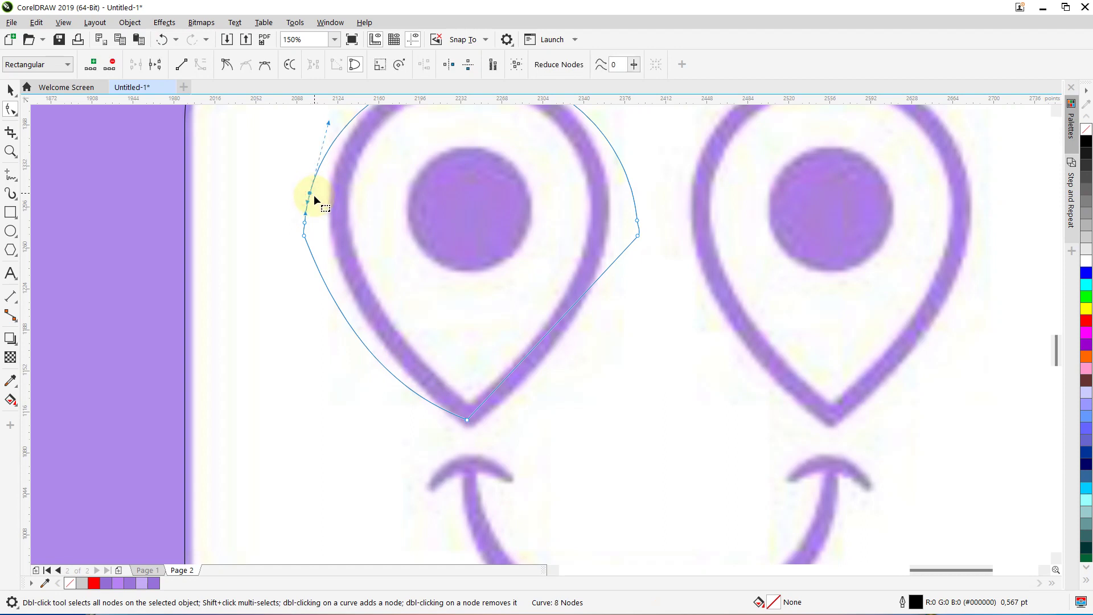
double_click(304, 235)
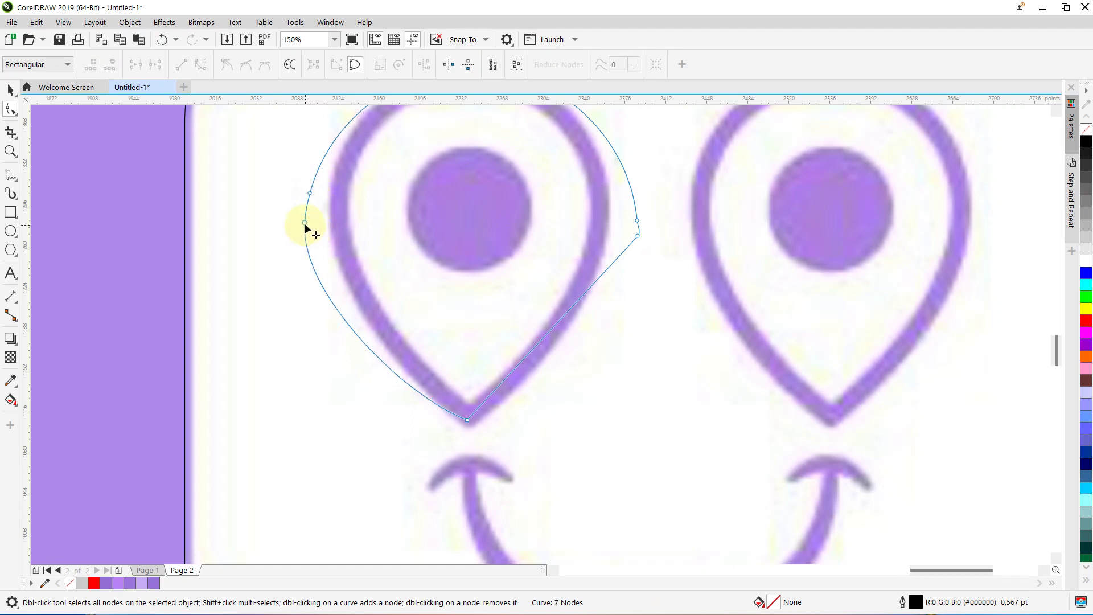
double_click(305, 224)
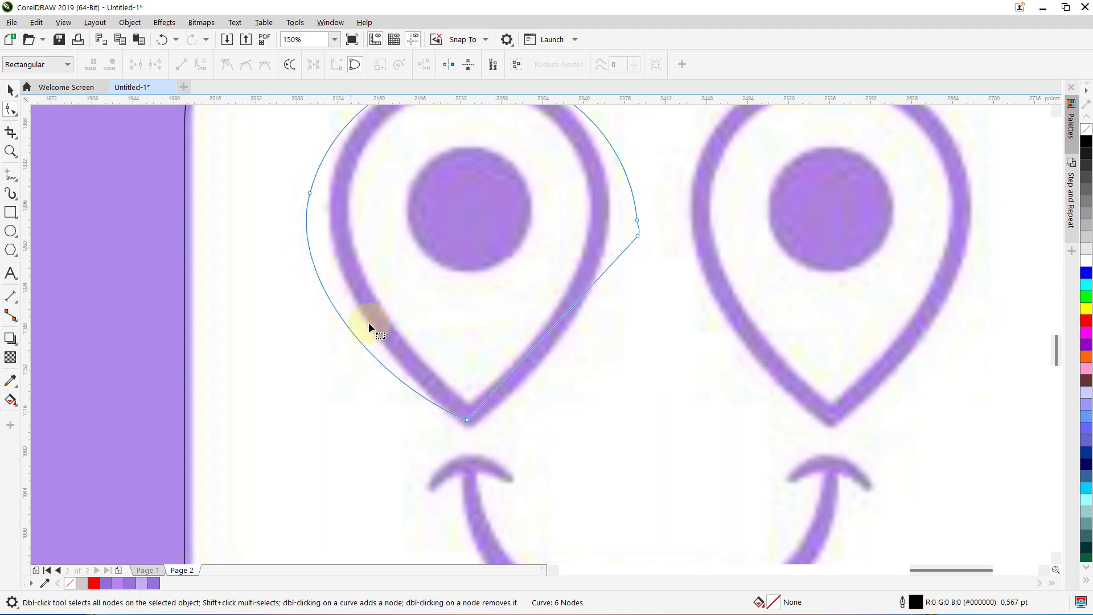
Give the left pin shape a red outline 4 pt wide.
scroll(397, 367, down, 2)
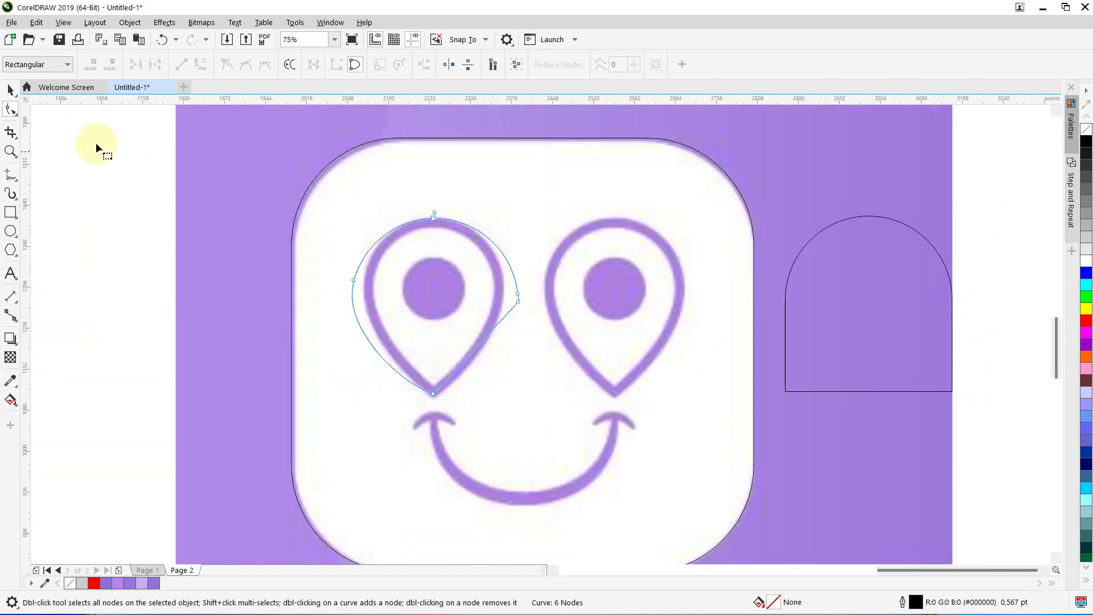
click(11, 88)
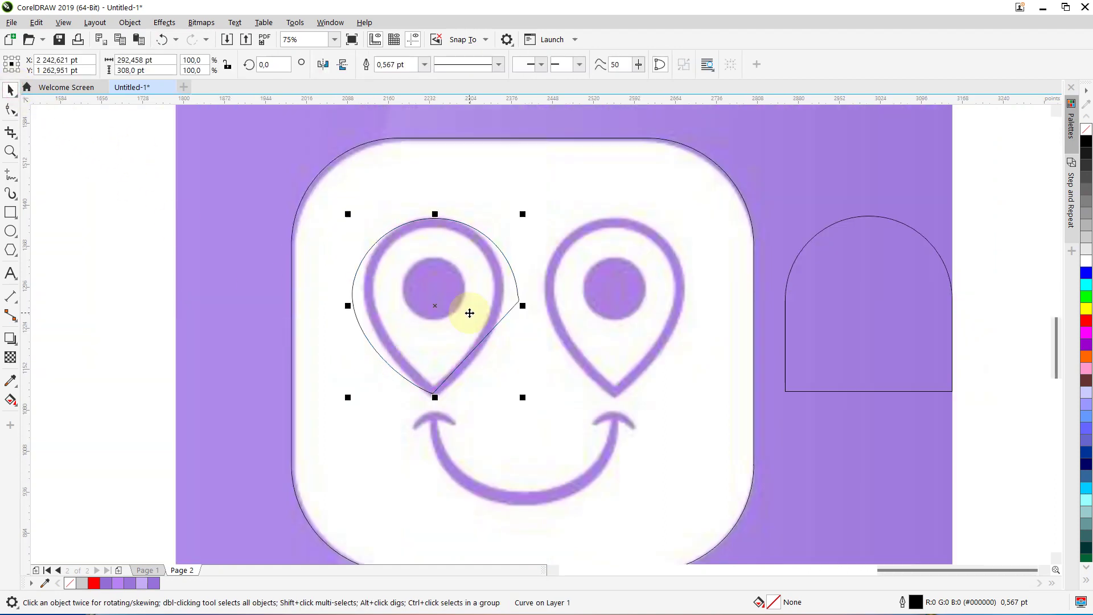
right_click(94, 583)
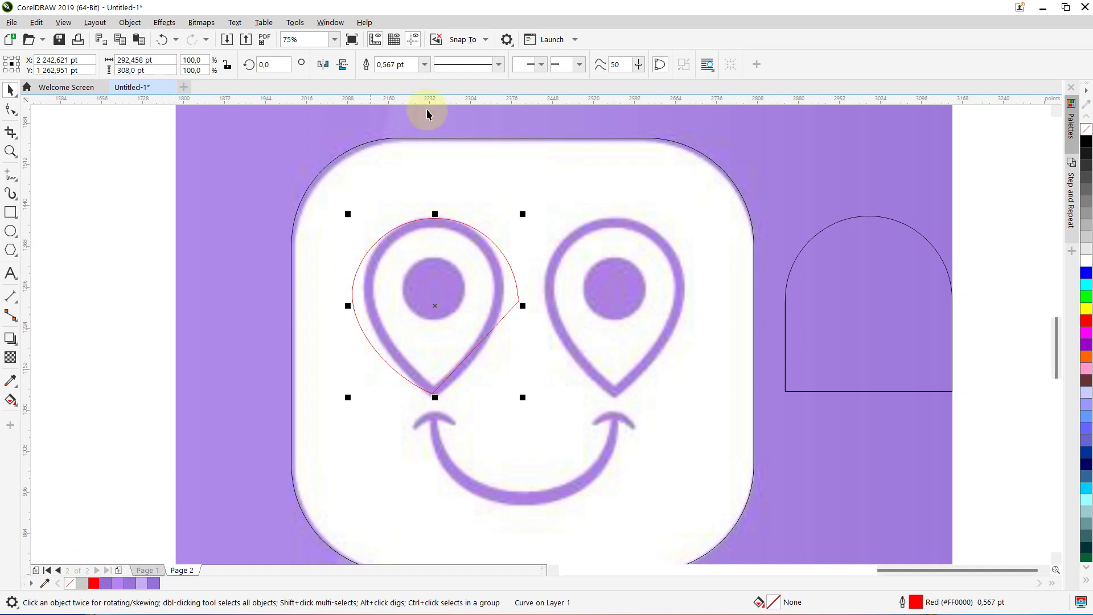
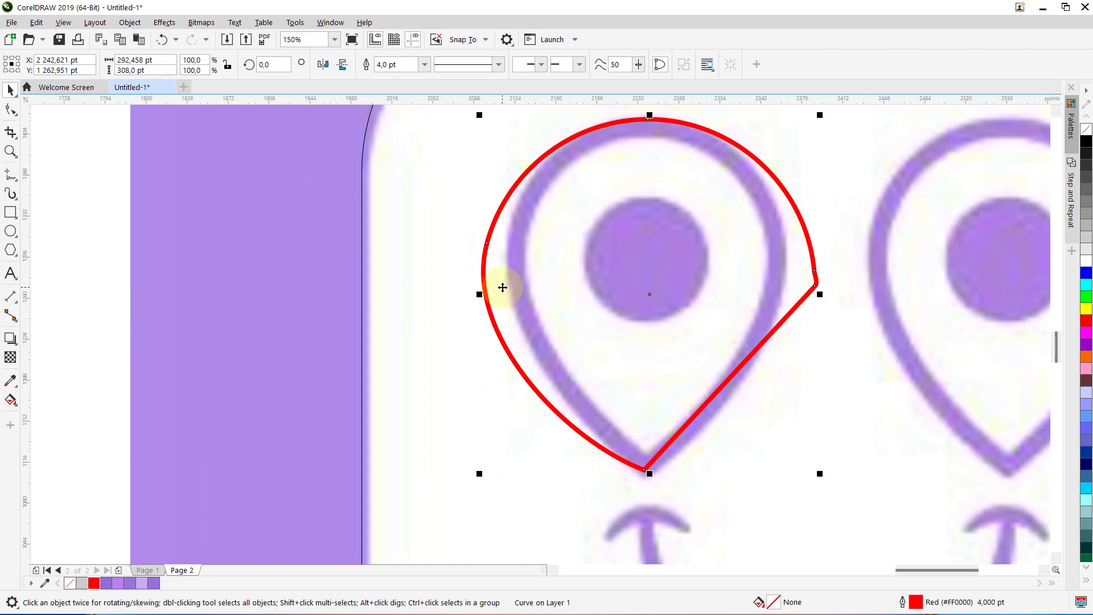
Move the pin outline's left node slightly inward and adjust its handles to nearly vertical, lengthening the lower one.
double_click(487, 288)
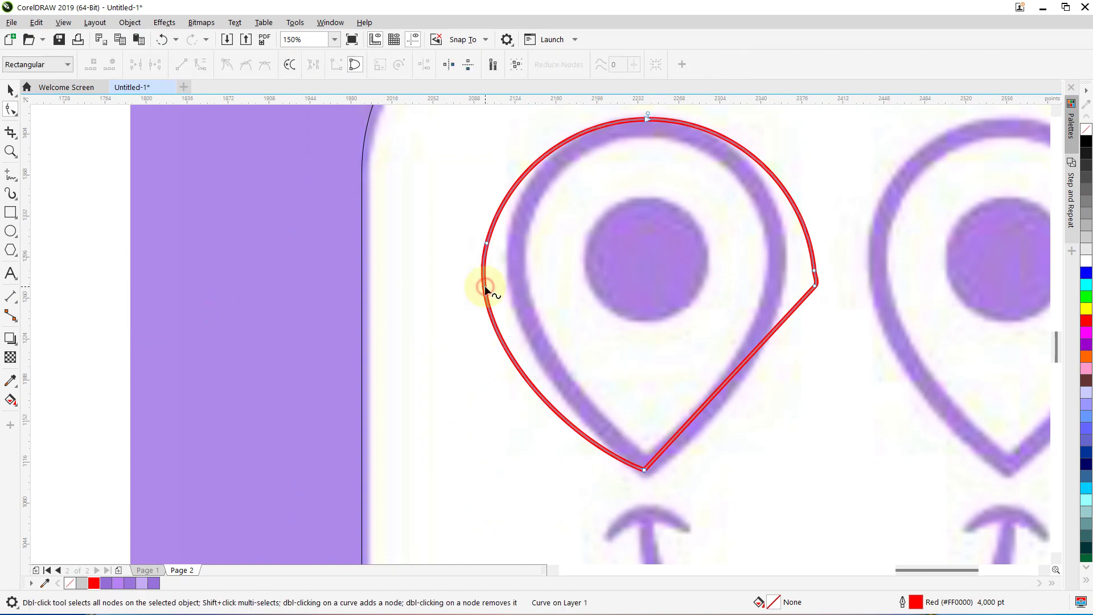
click(487, 244)
click(505, 175)
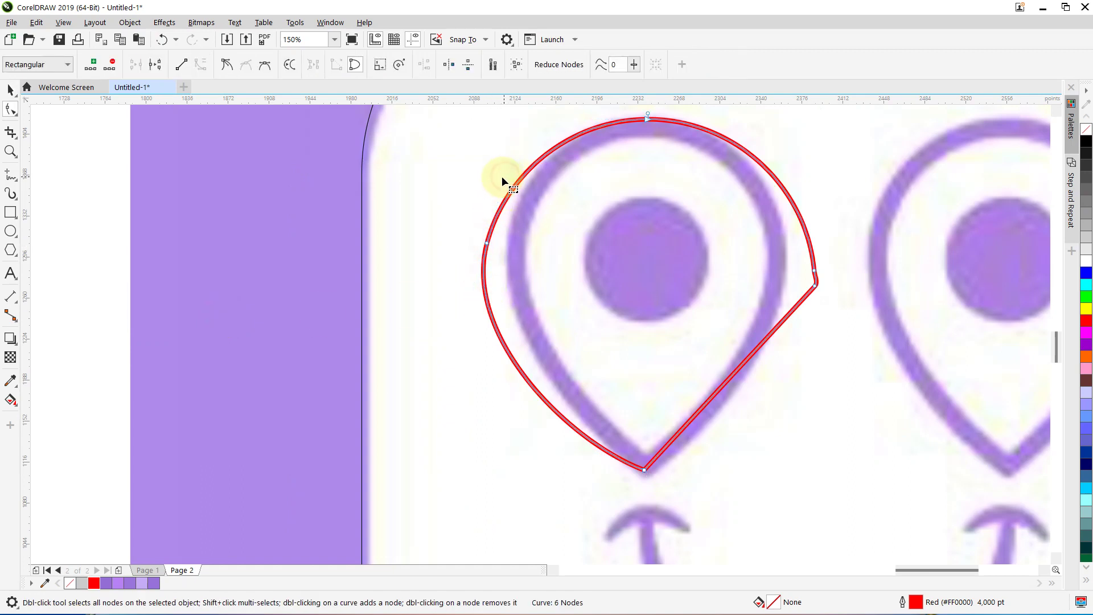
click(488, 244)
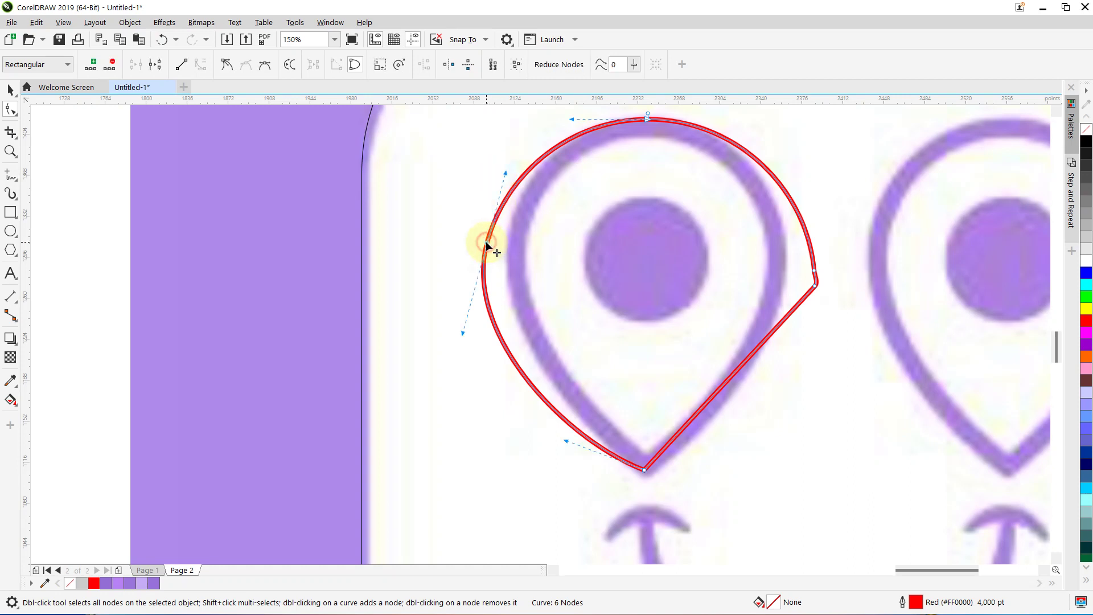
drag(504, 173, 494, 172)
drag(487, 241, 489, 251)
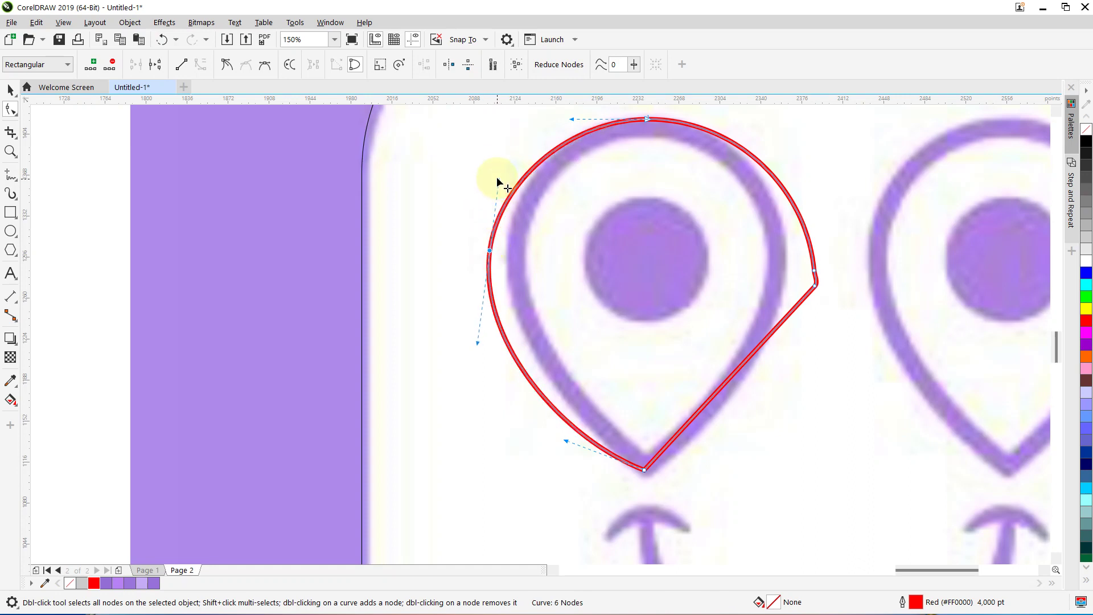
drag(498, 180, 492, 181)
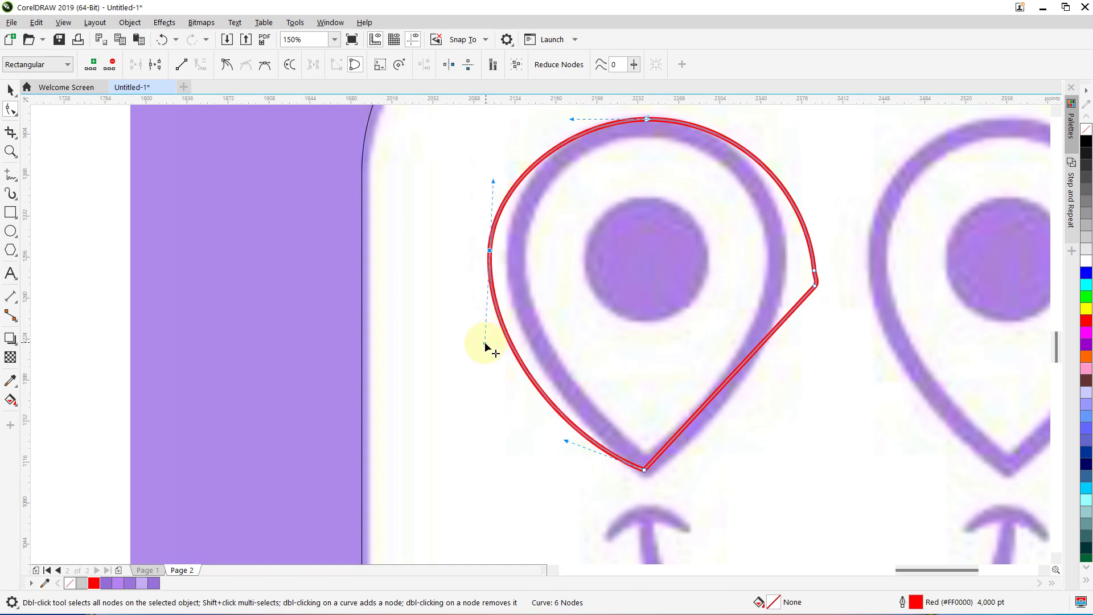
drag(484, 344, 485, 366)
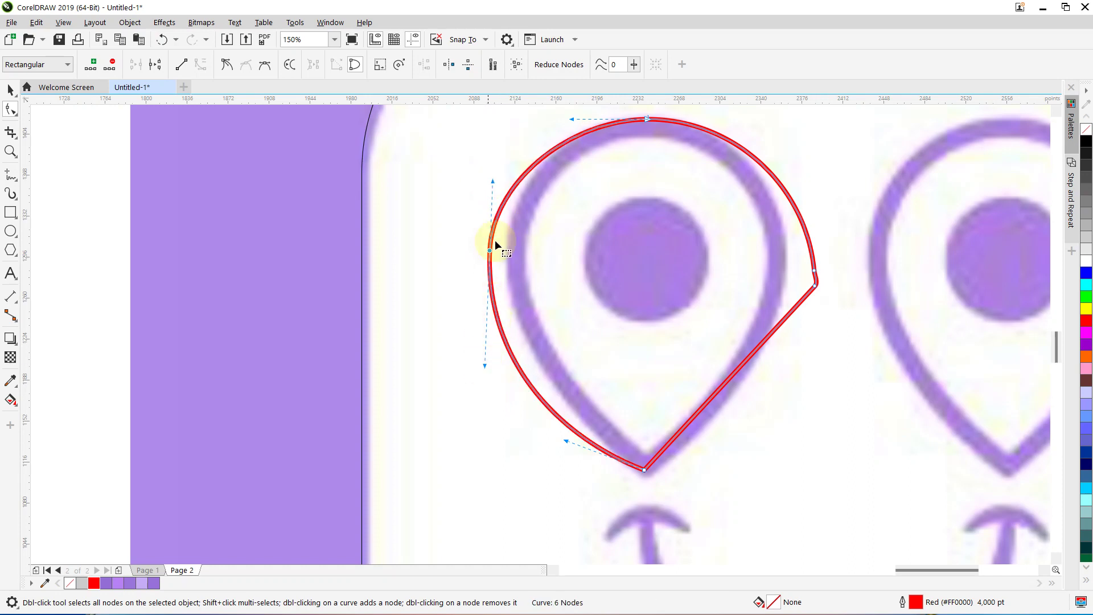
drag(491, 184, 493, 179)
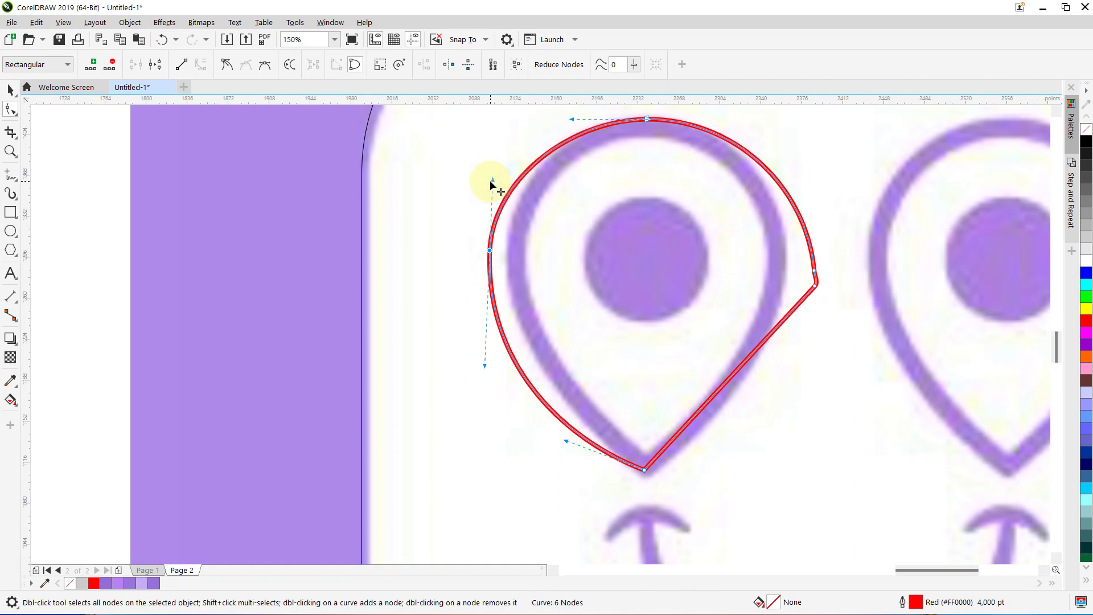
click(10, 91)
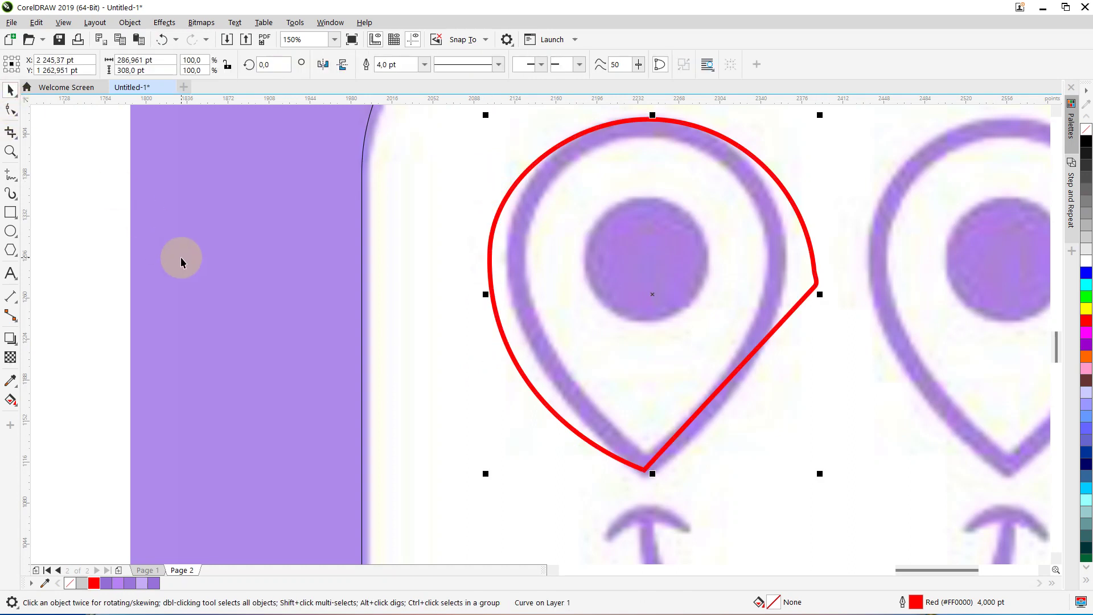
Shorten the upper handle of the pin outline's left node slightly to refine the upper-left curve.
scroll(180, 258, down, 1)
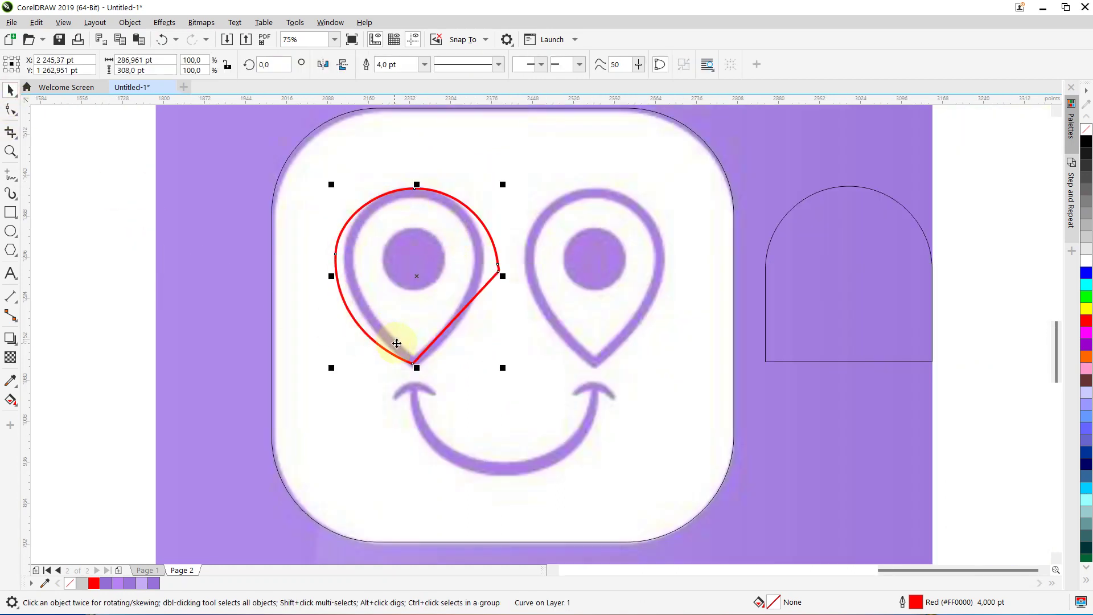
click(358, 298)
scroll(358, 299, up, 1)
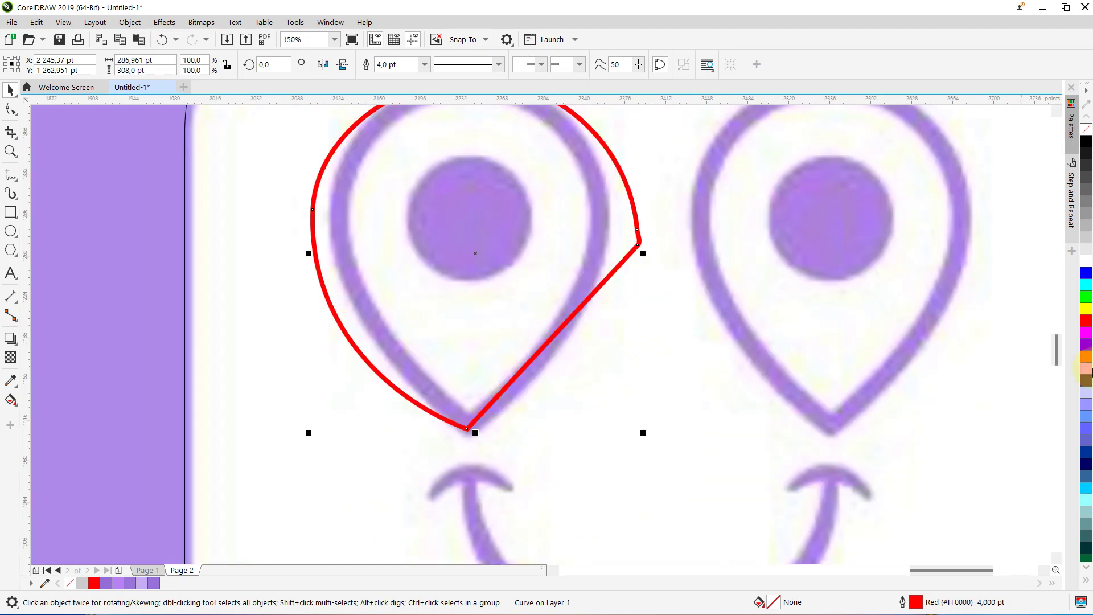
drag(1057, 349, 1057, 344)
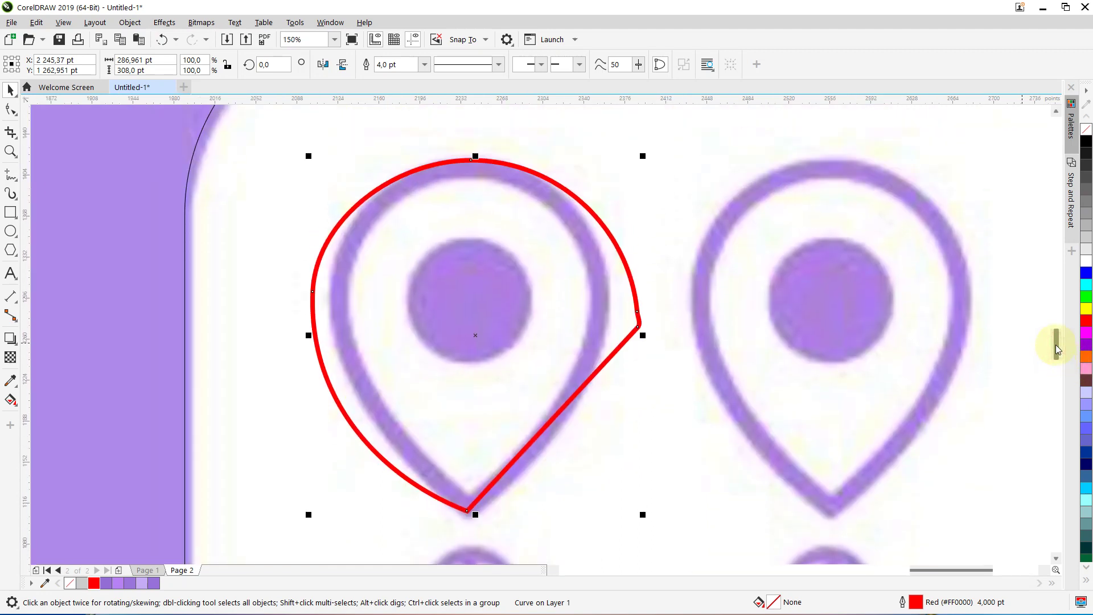
click(318, 287)
key(F10)
click(313, 292)
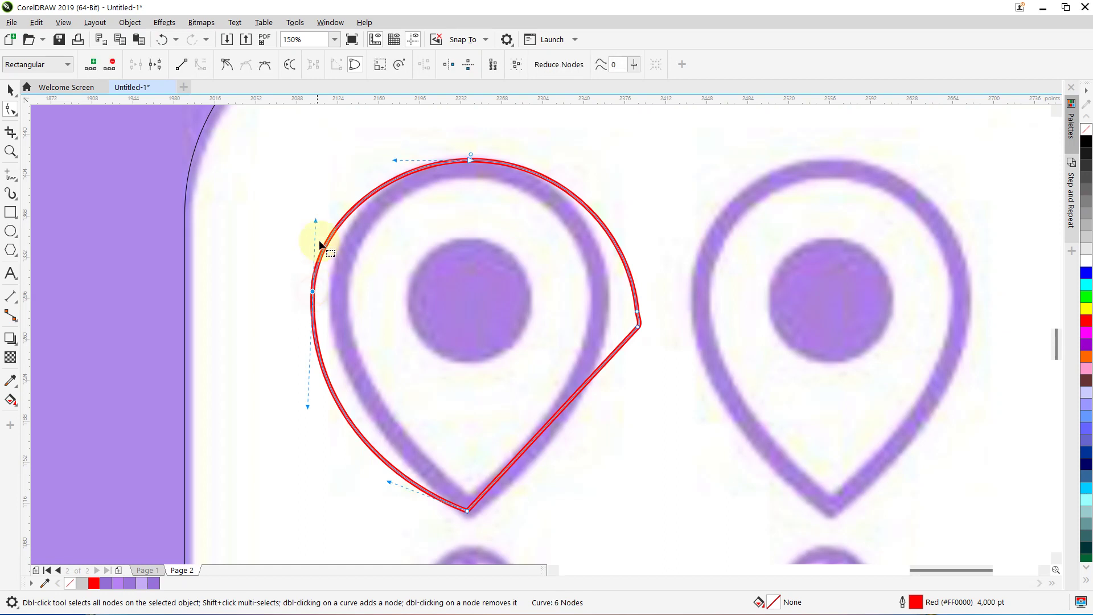
click(317, 222)
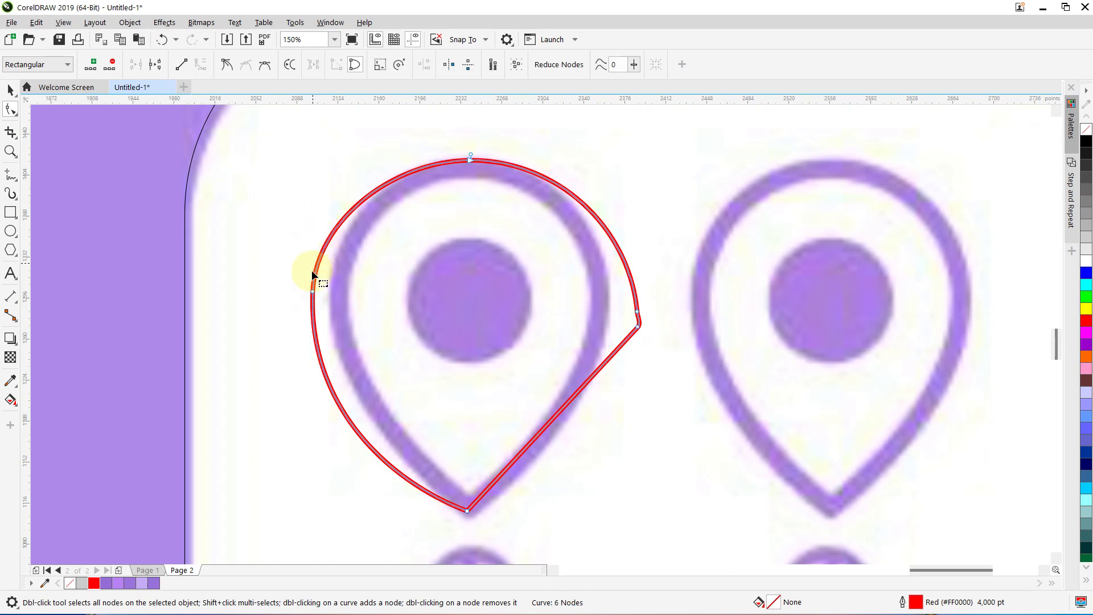
click(313, 291)
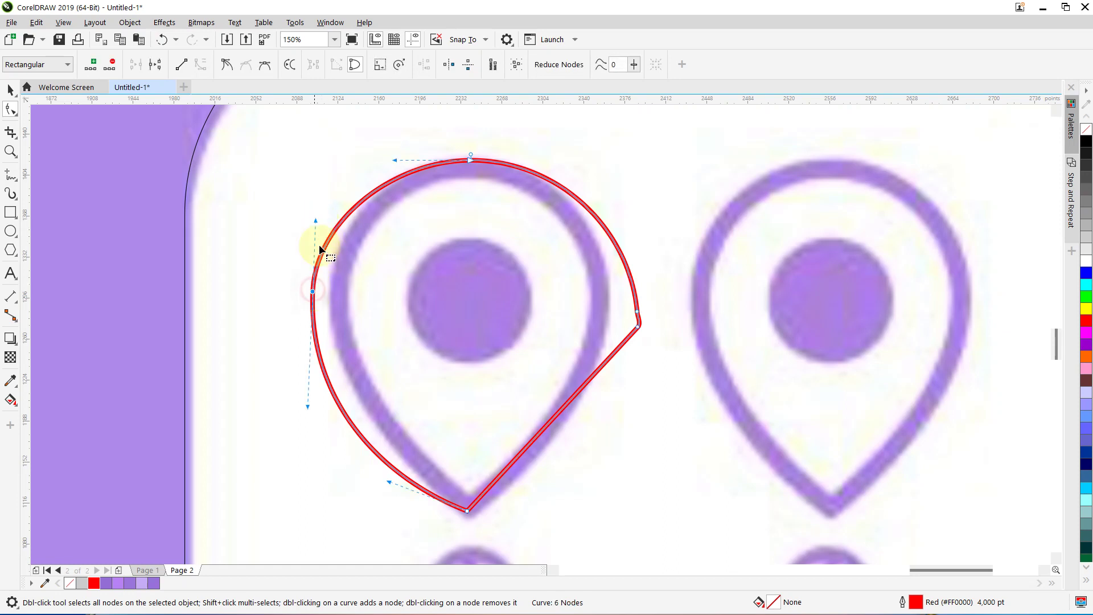
drag(317, 224, 316, 228)
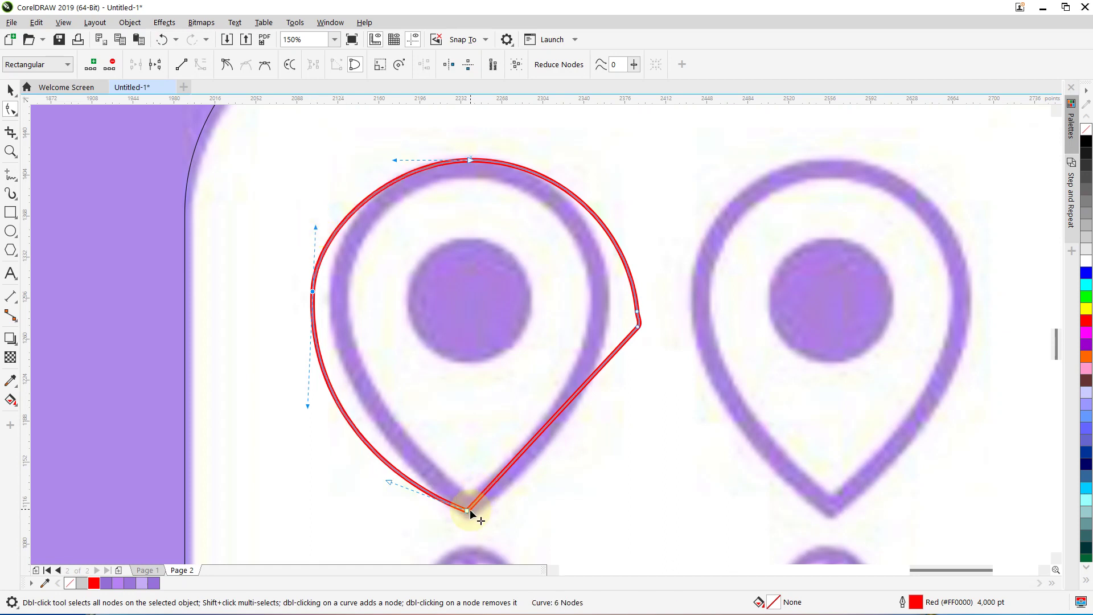
Move the pin outline's bottom tip and left nodes onto the reference pin and raise the tip's handle to straighten the lower-left side.
drag(470, 511, 471, 517)
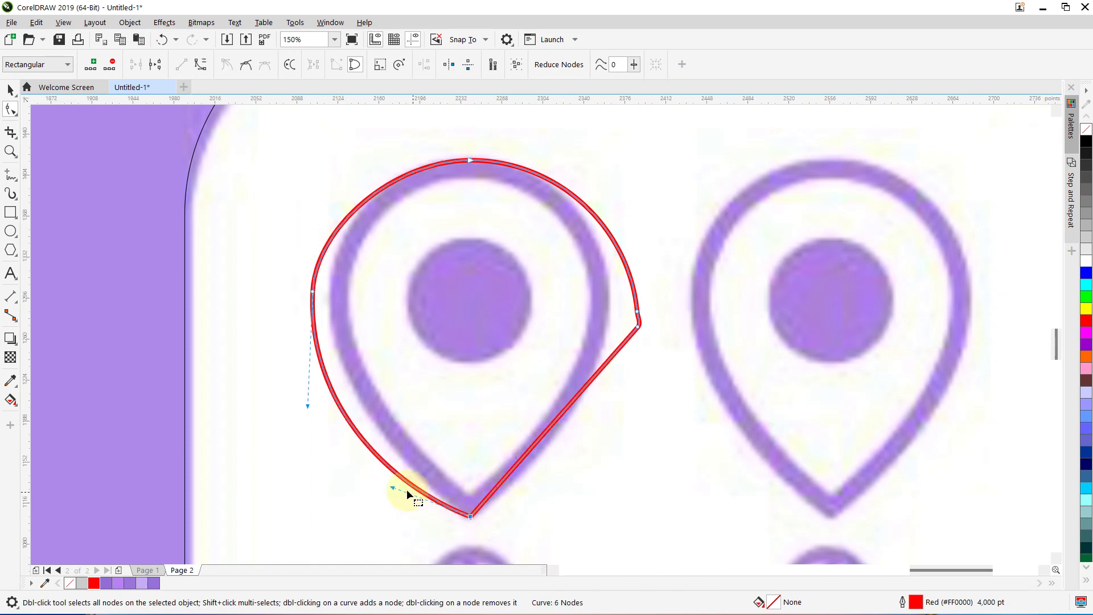
drag(392, 487, 393, 442)
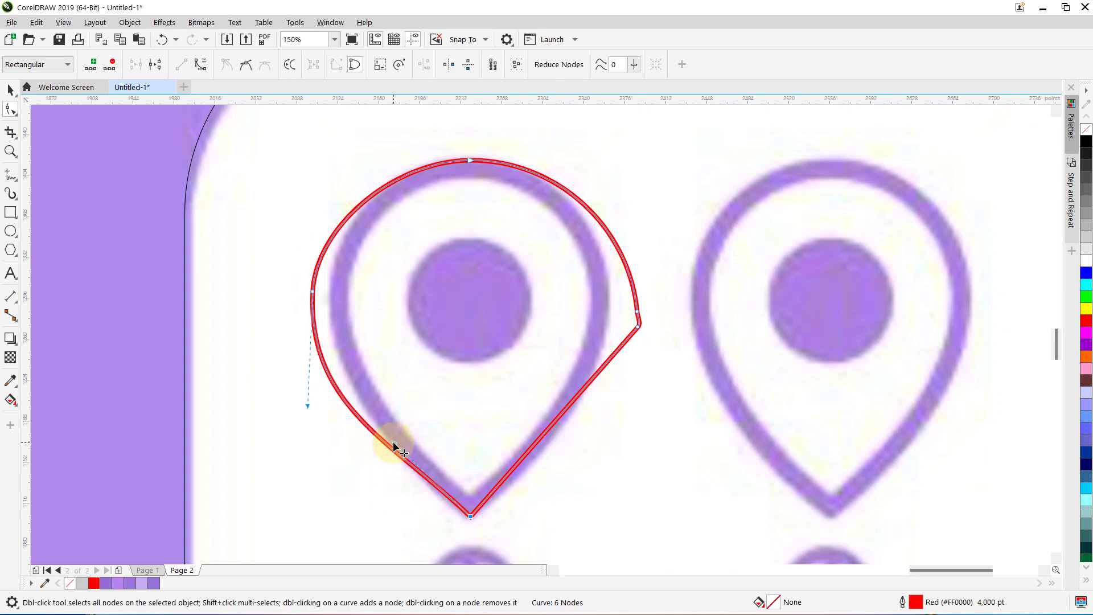
drag(314, 293, 332, 294)
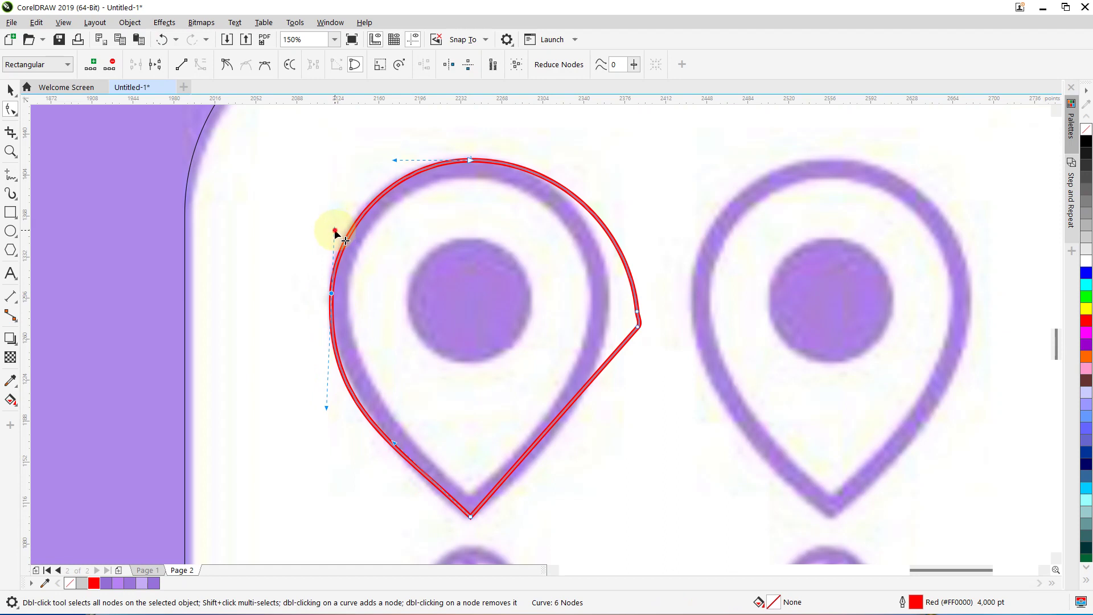
drag(336, 233, 335, 228)
Lower the pin outline's top node slightly, shorten the left node's upper handle and nudge the bottom tip node up to refine the left half.
drag(470, 161, 473, 163)
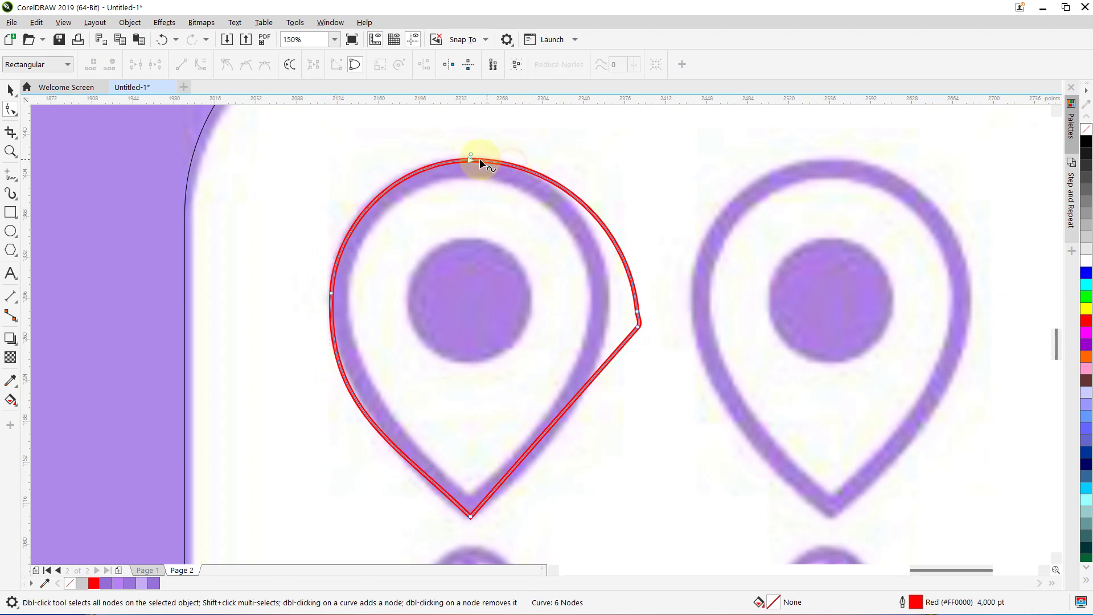
click(457, 144)
drag(491, 187, 491, 188)
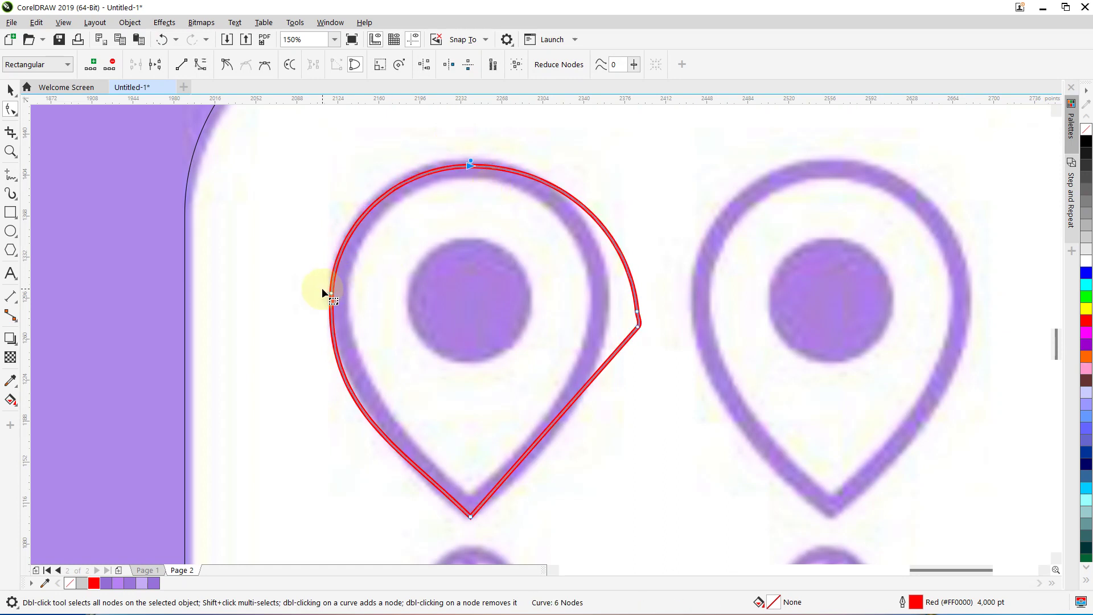
drag(335, 231, 336, 240)
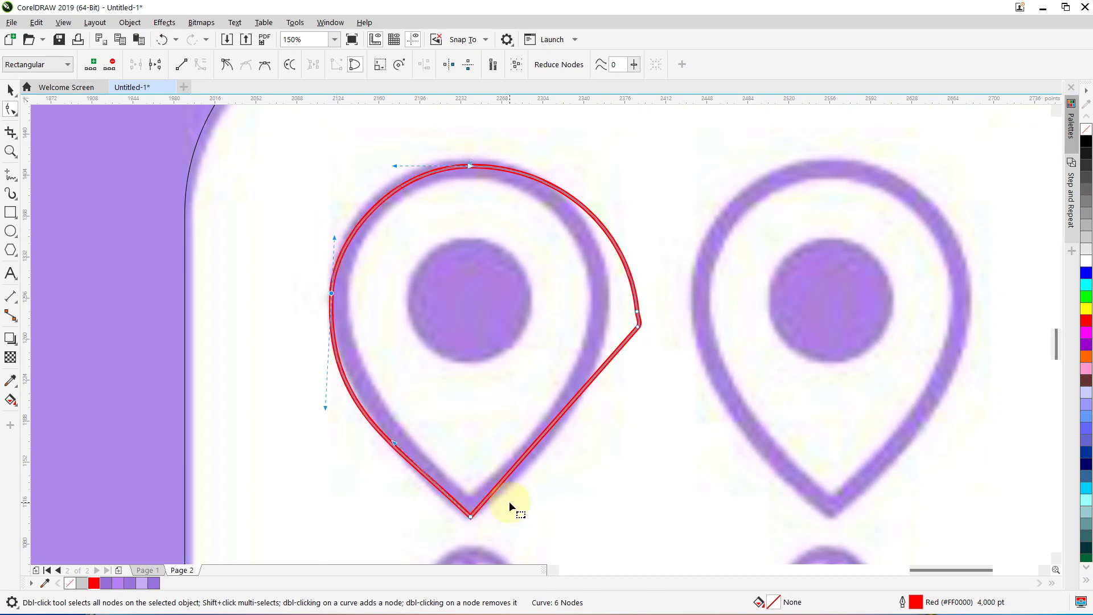
click(471, 516)
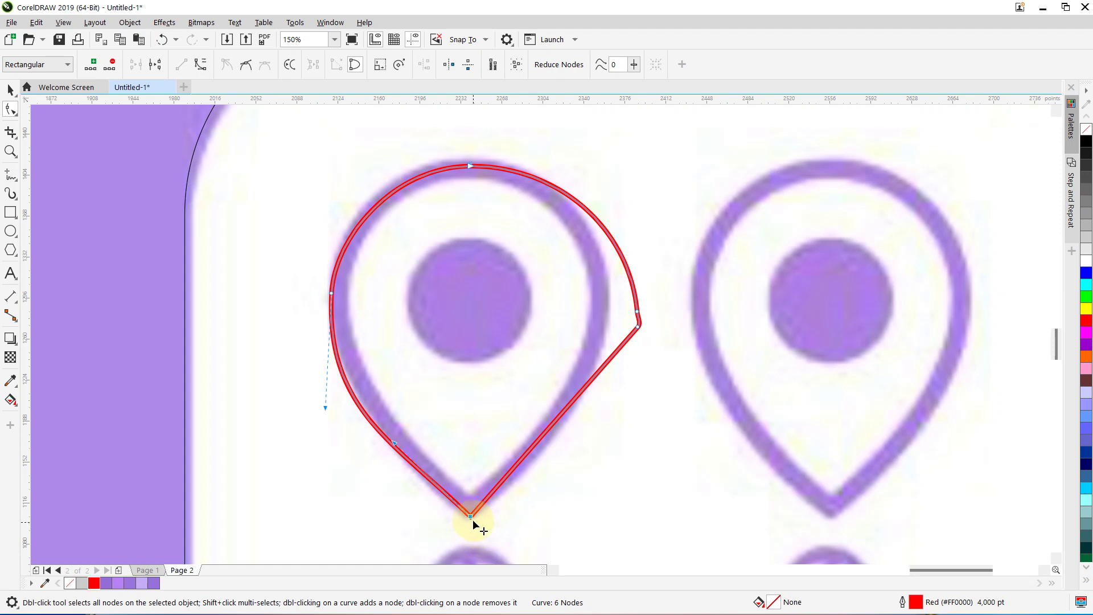
drag(473, 520, 475, 518)
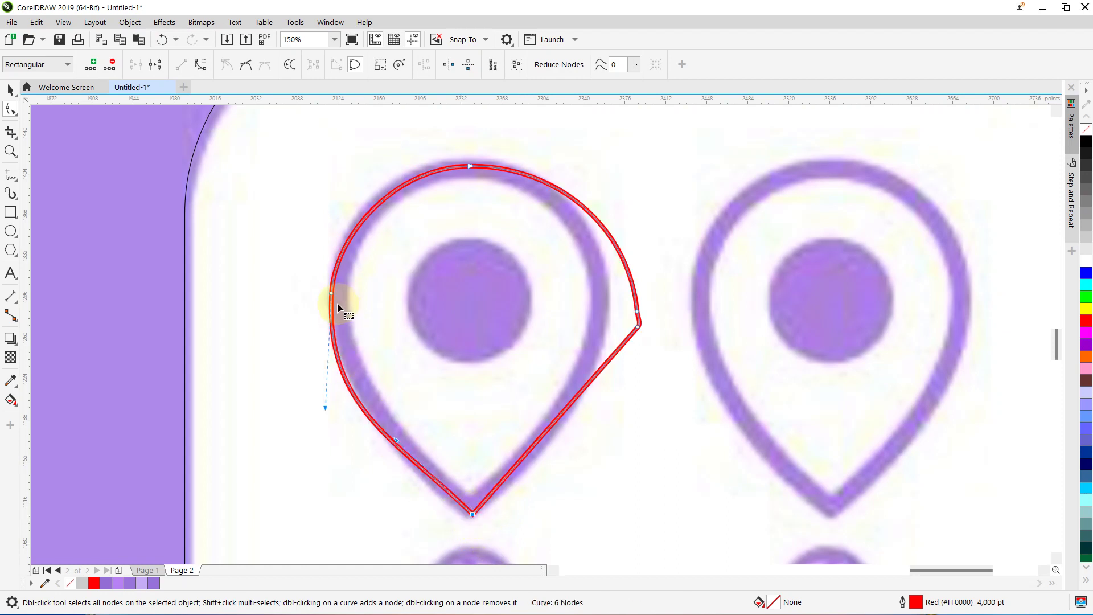
Fill the left pin shape with black and remove its red outline.
scroll(367, 259, down, 1)
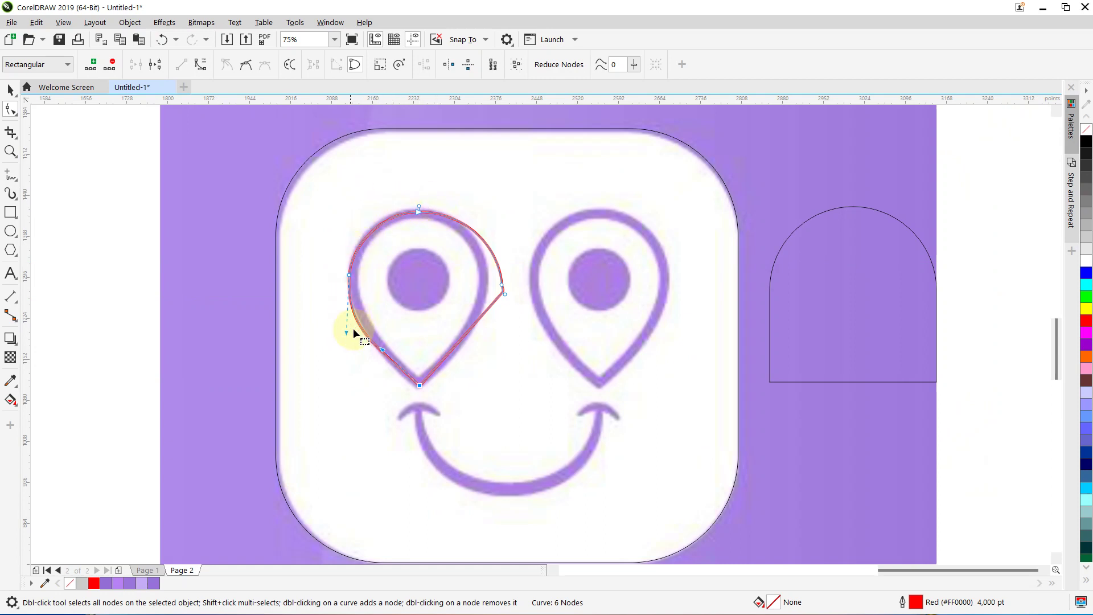
click(12, 91)
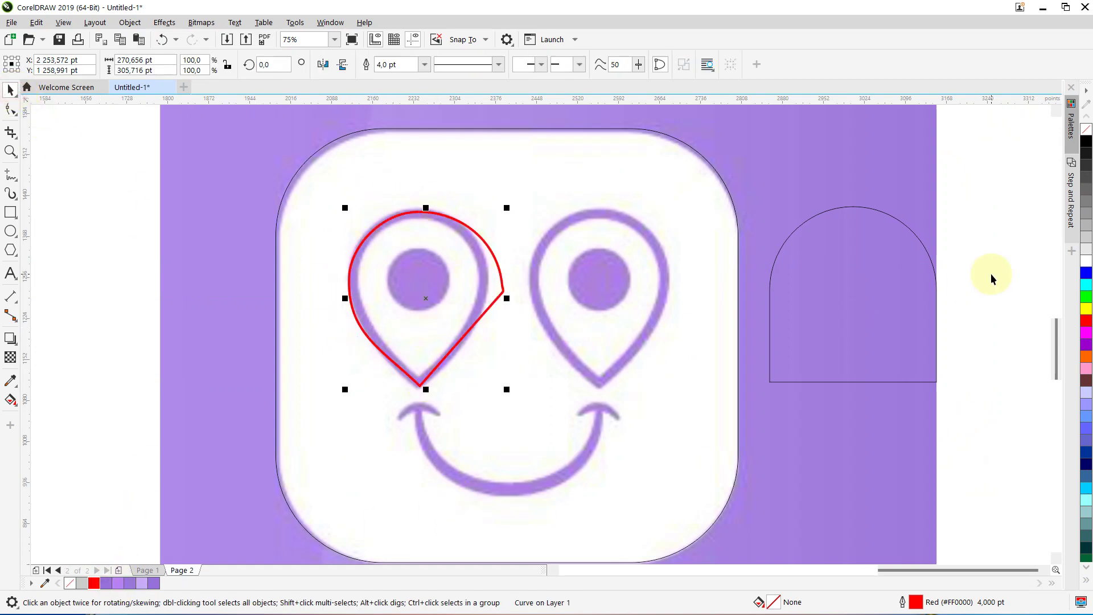
click(1087, 142)
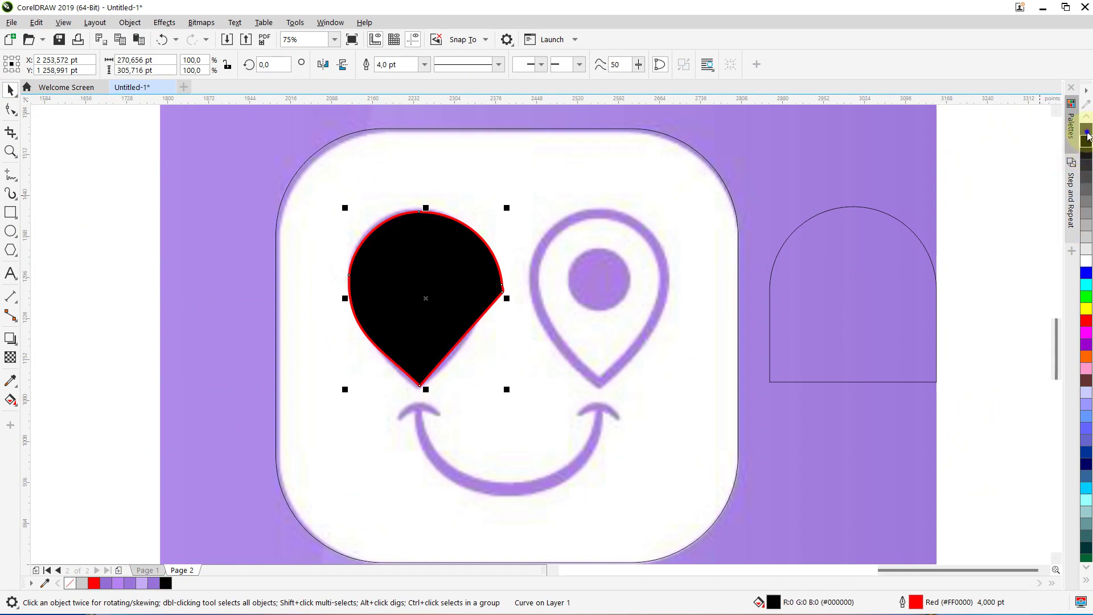
right_click(1087, 133)
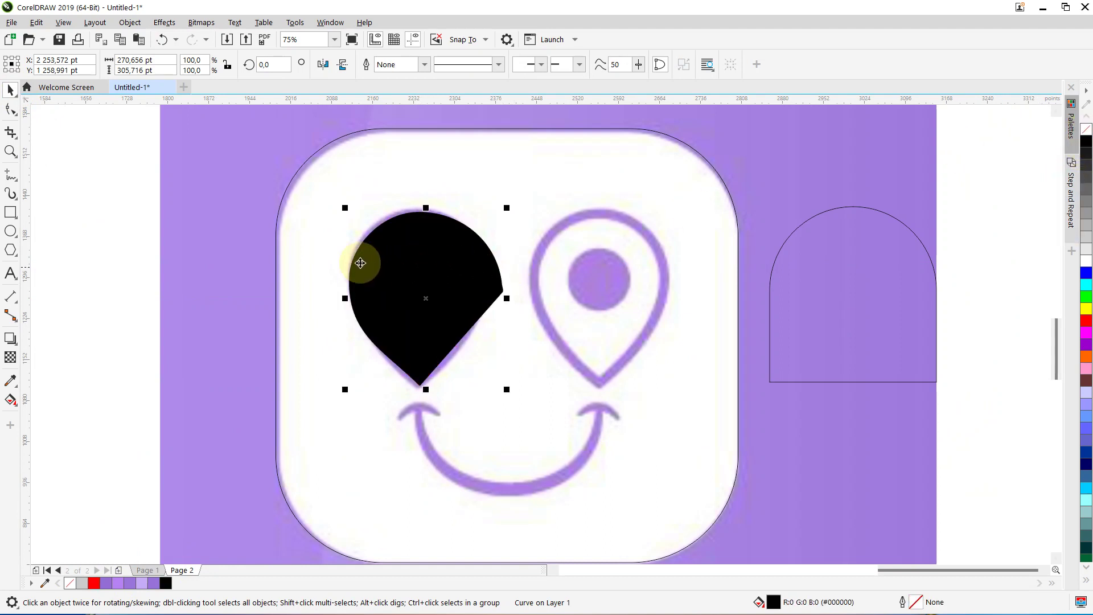
double_click(408, 272)
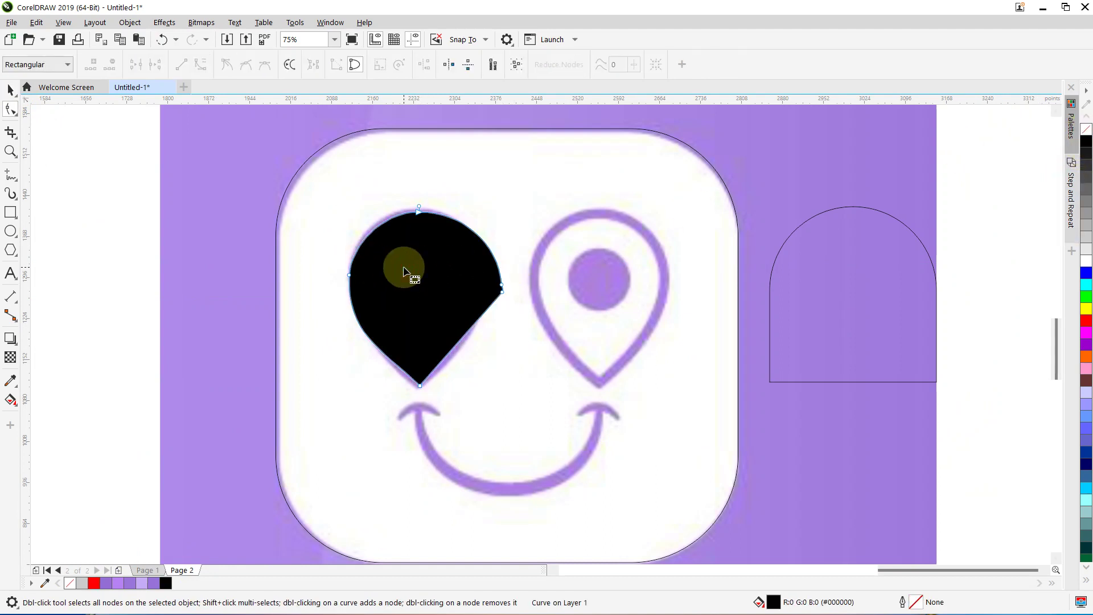
Draw a rectangle about 200 by 434 pt over the pin's right half and fill it with yellow.
click(11, 212)
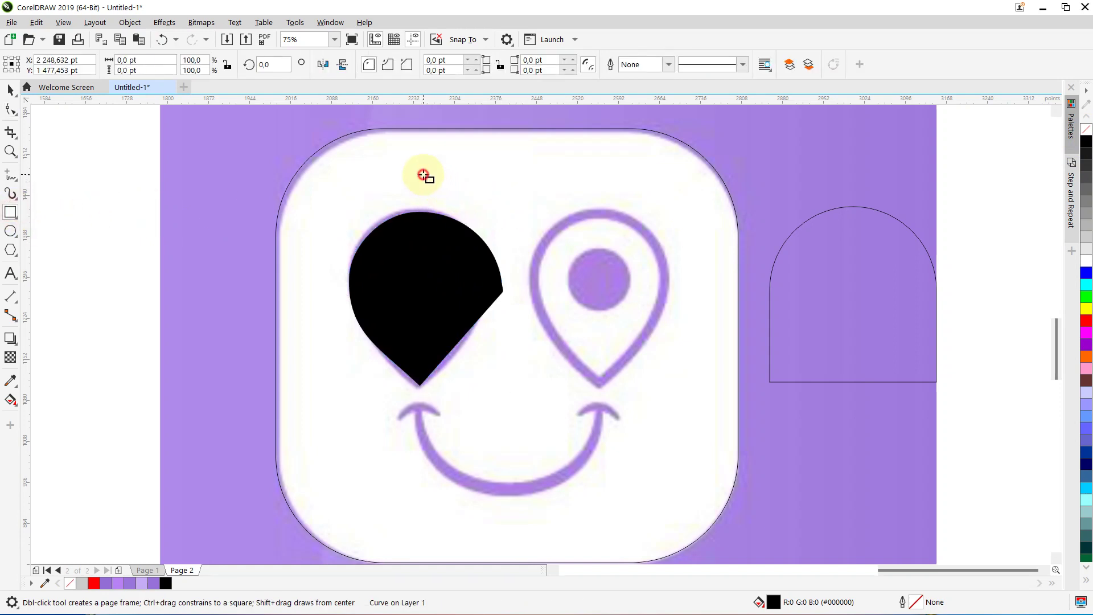
drag(423, 175, 538, 422)
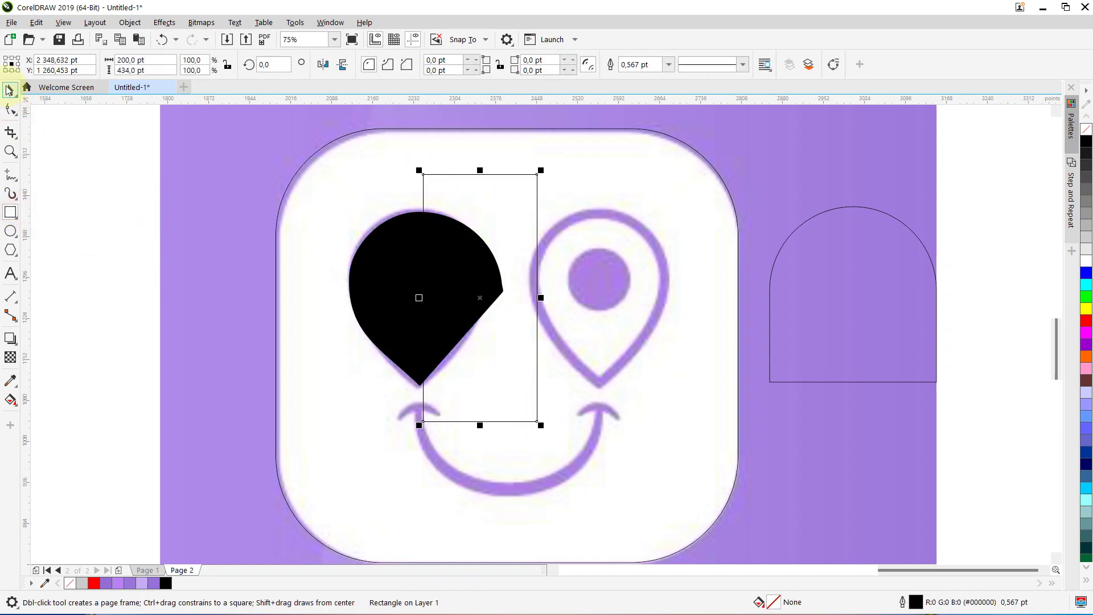
click(11, 90)
click(502, 225)
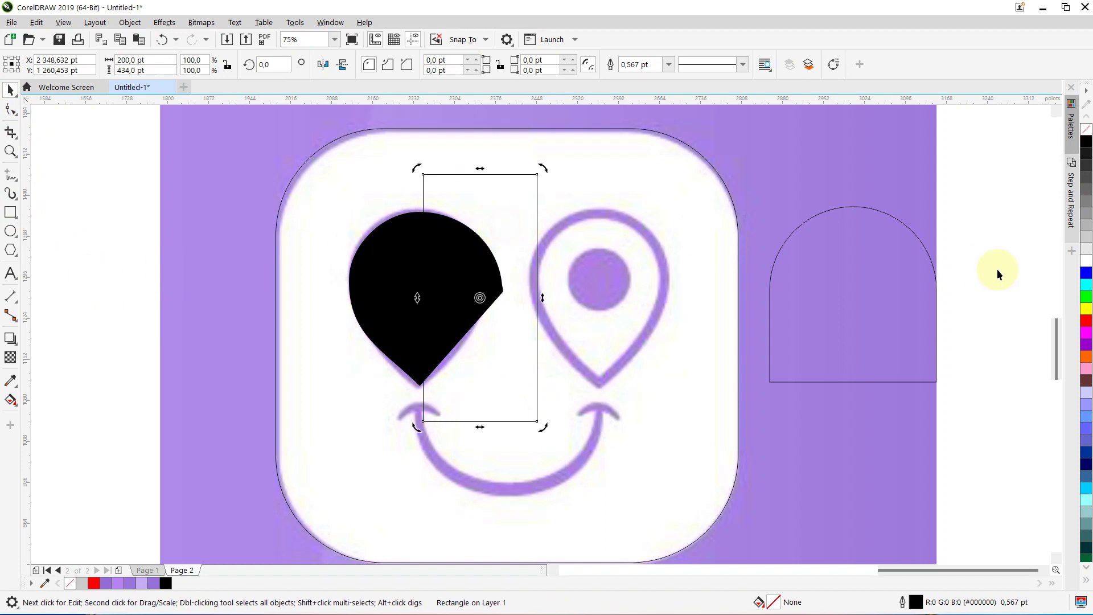
click(1086, 309)
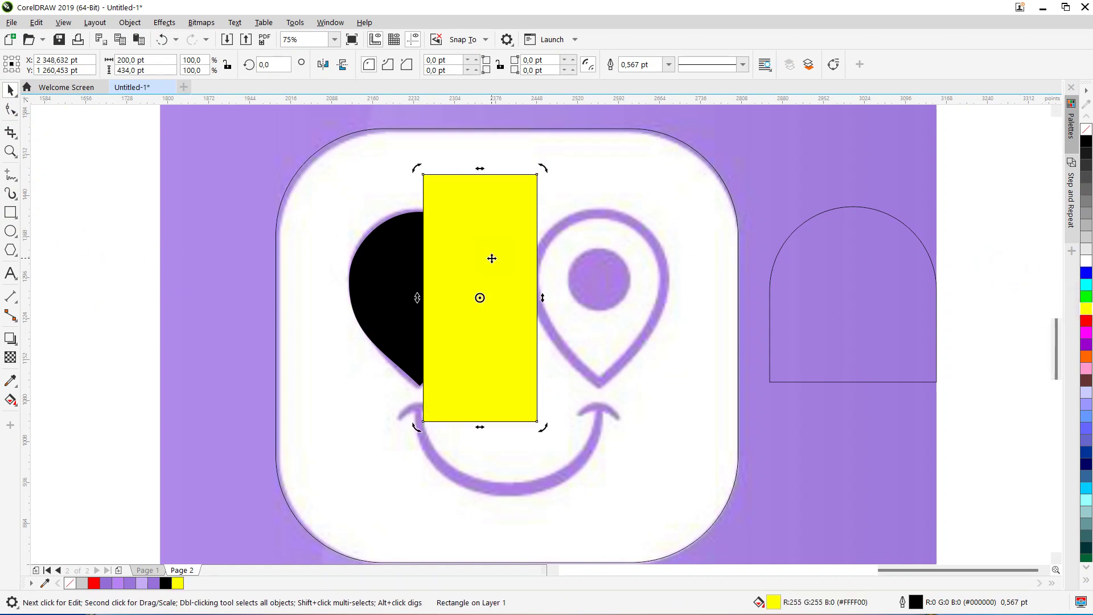
Place a vertical guideline through the black pin's top node and bottom tip.
scroll(492, 259, up, 2)
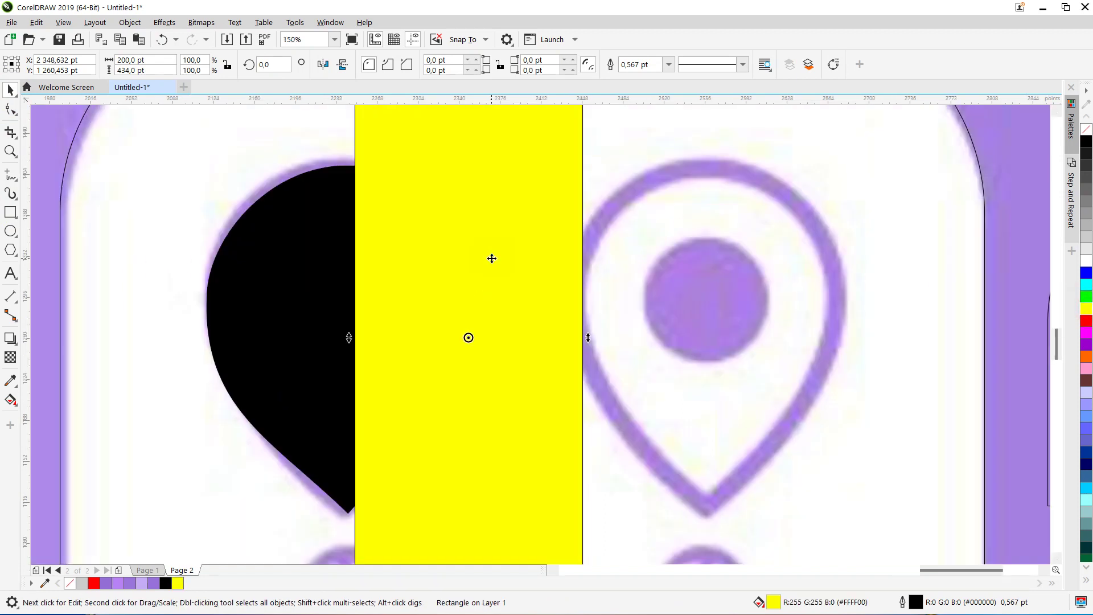
key(F10)
click(302, 230)
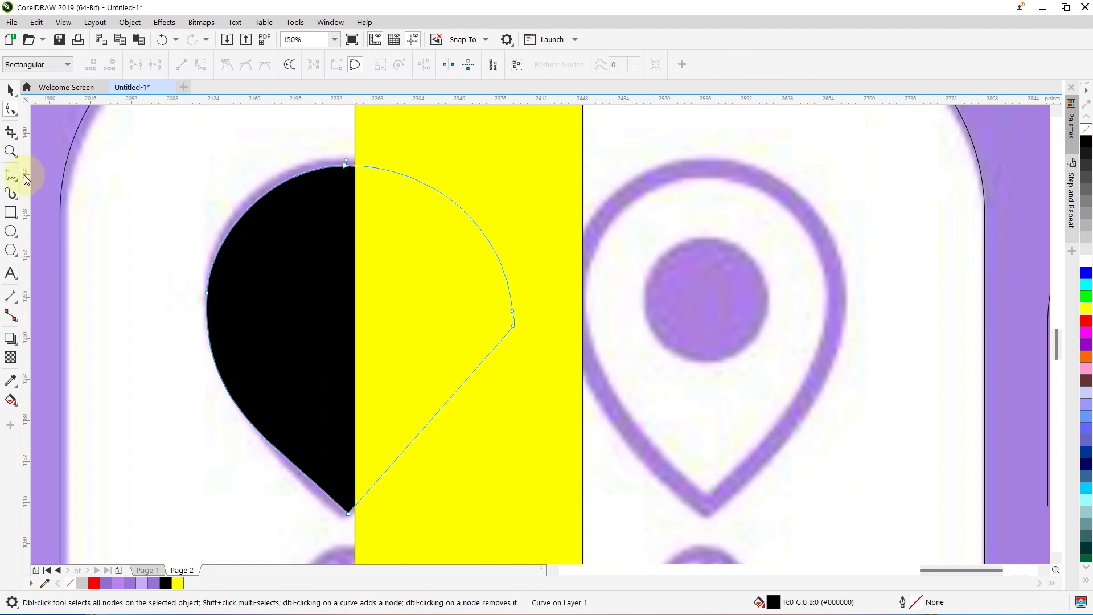
drag(25, 179, 348, 240)
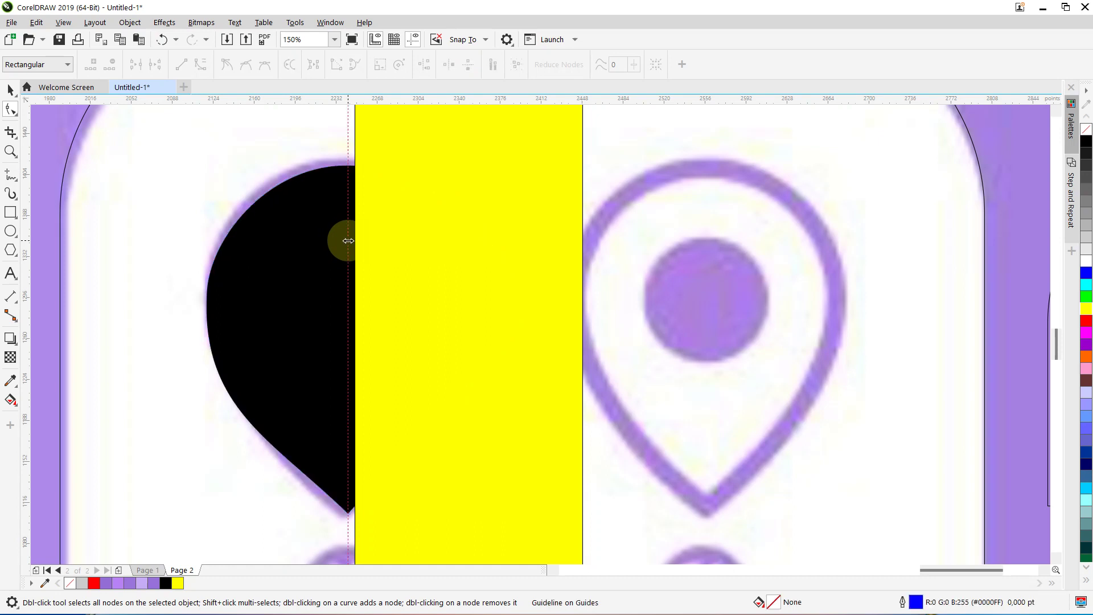
click(12, 91)
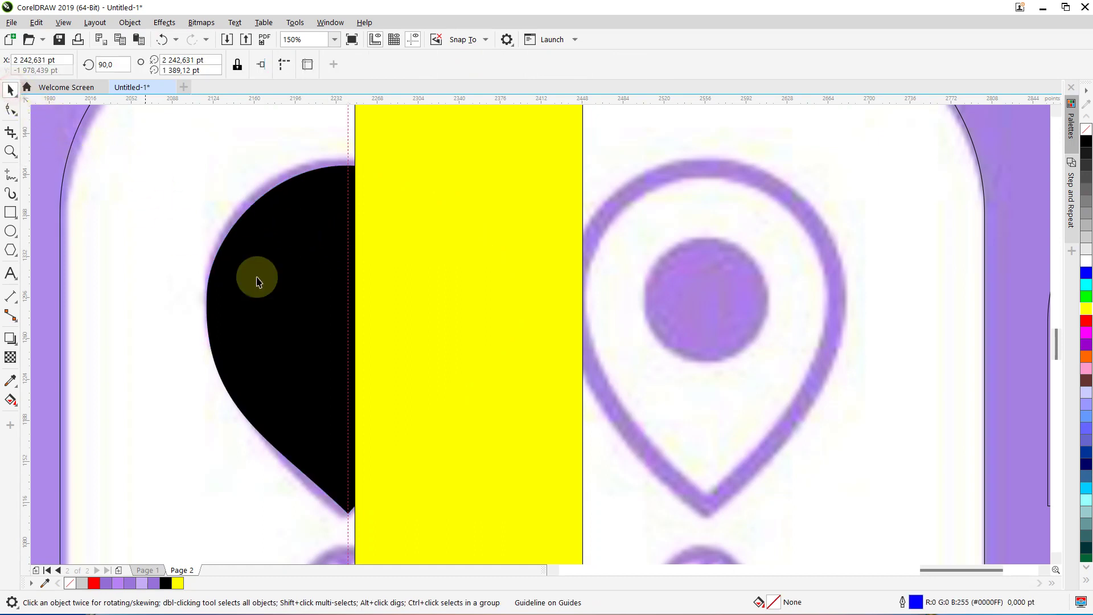
Remove the outline from the yellow rectangle.
click(266, 292)
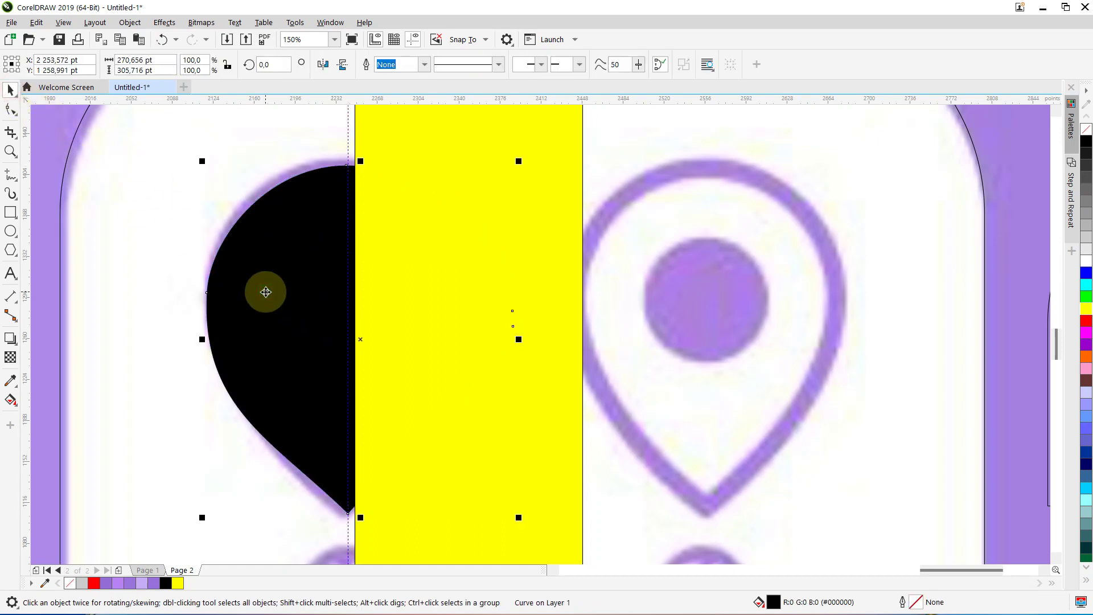
click(473, 180)
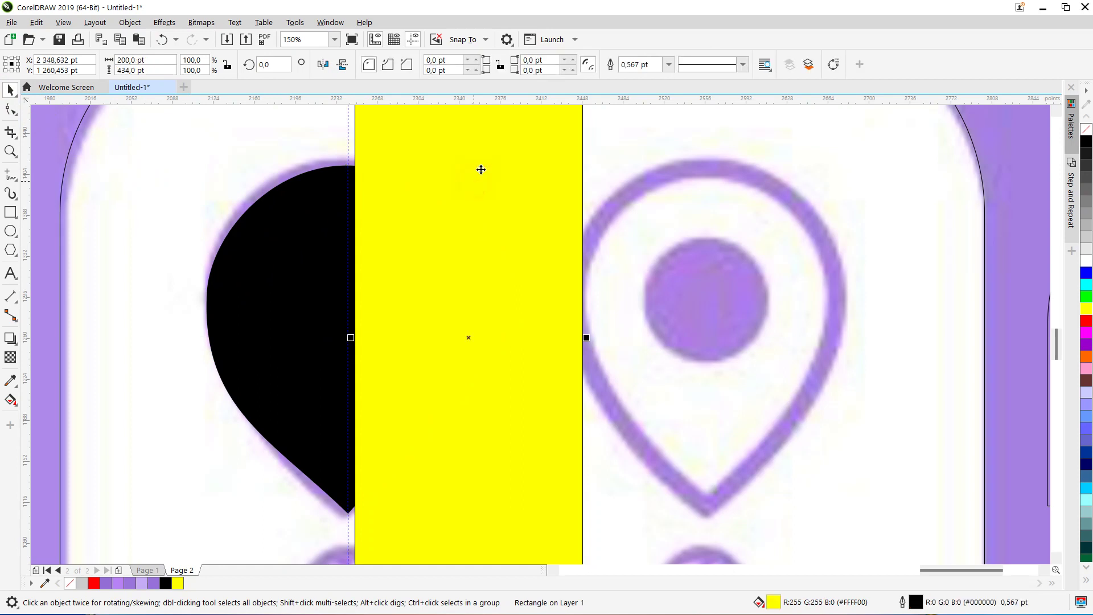
right_click(1086, 129)
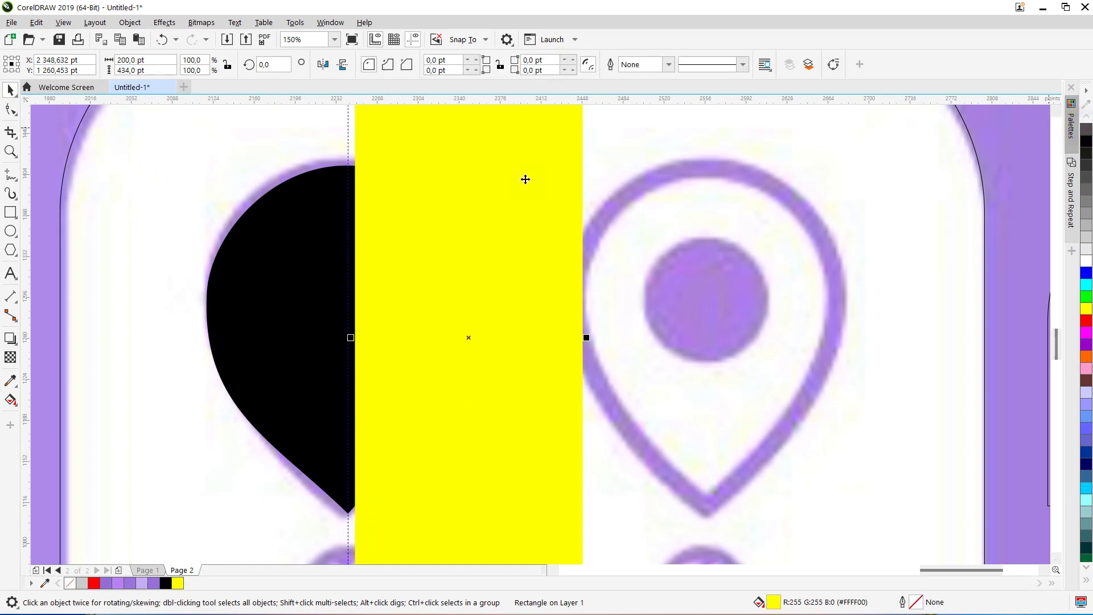
Cut away the pin's right half by subtracting the yellow rectangle from it with Back Minus Front.
click(321, 230)
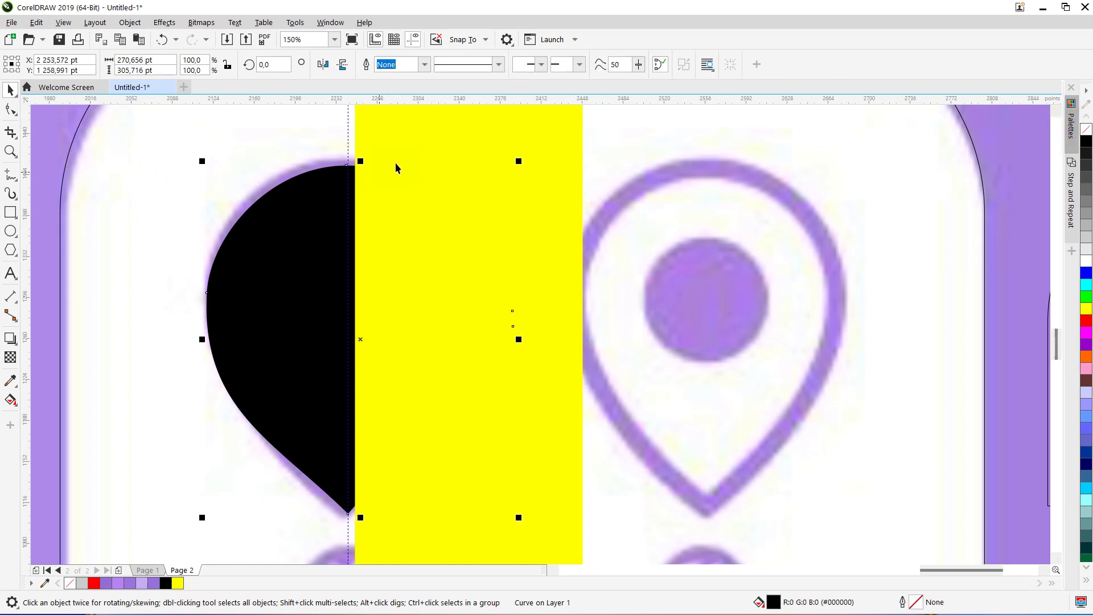
shift+click(412, 155)
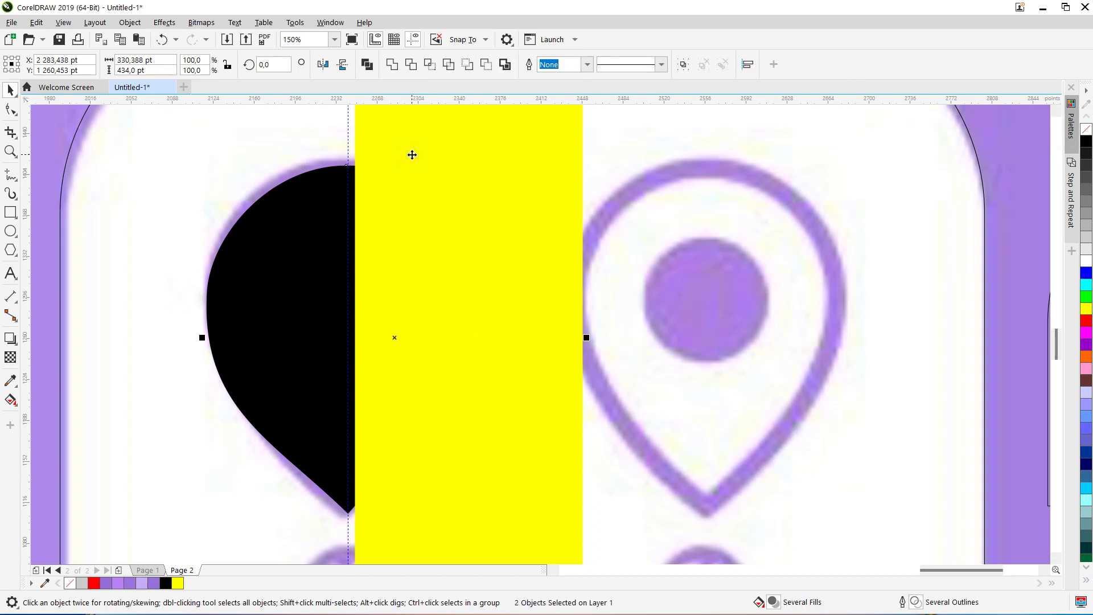
click(351, 208)
click(487, 66)
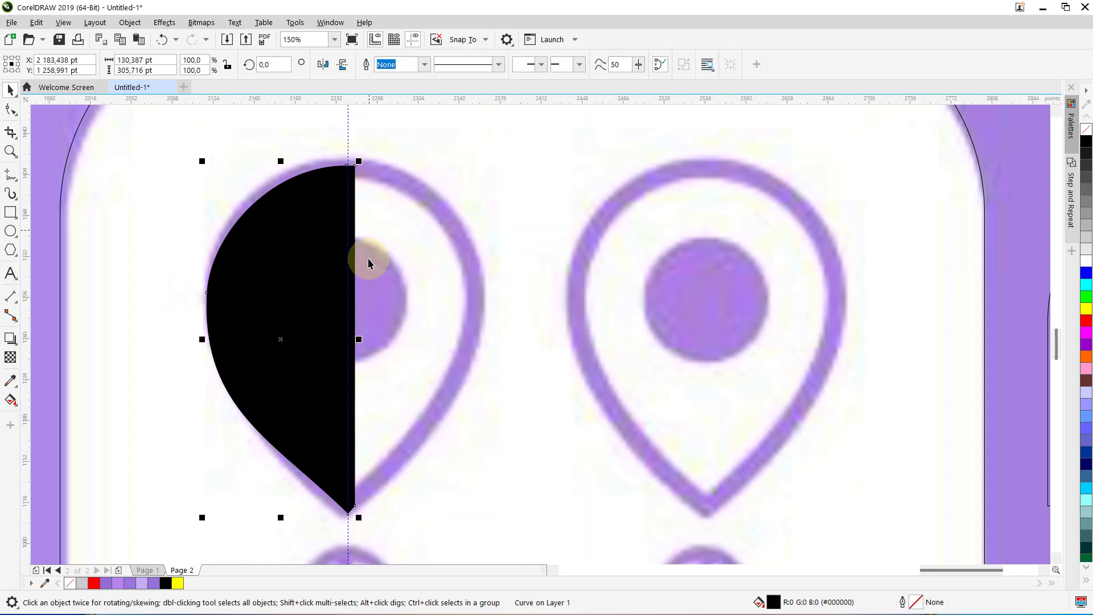
Duplicate the black half pin in place and fill the copy with green.
click(177, 248)
click(252, 268)
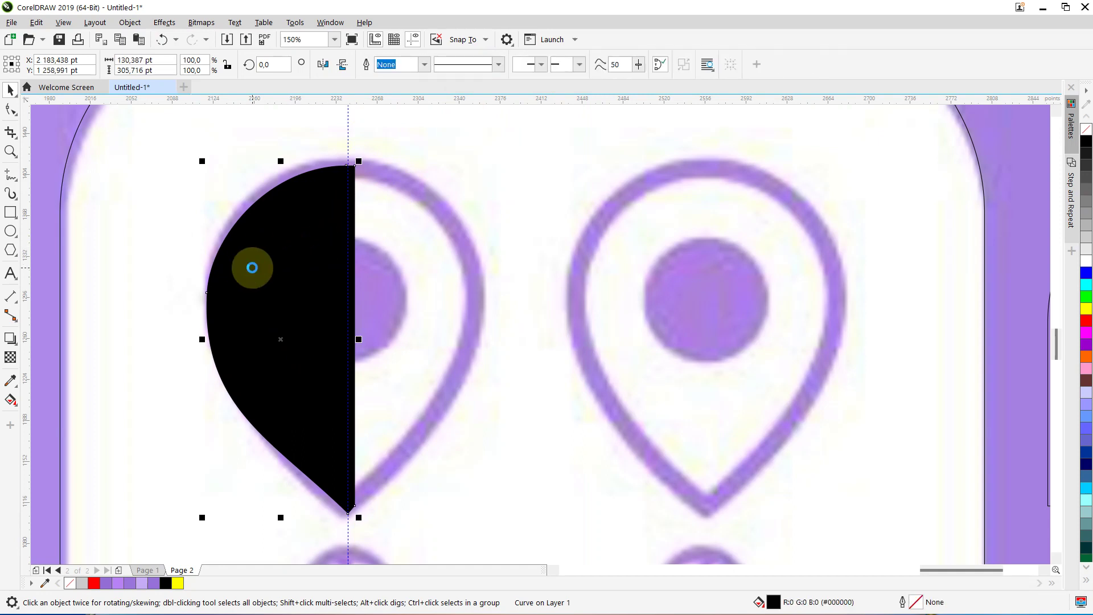
drag(252, 268, 362, 264)
key(ctrl+z)
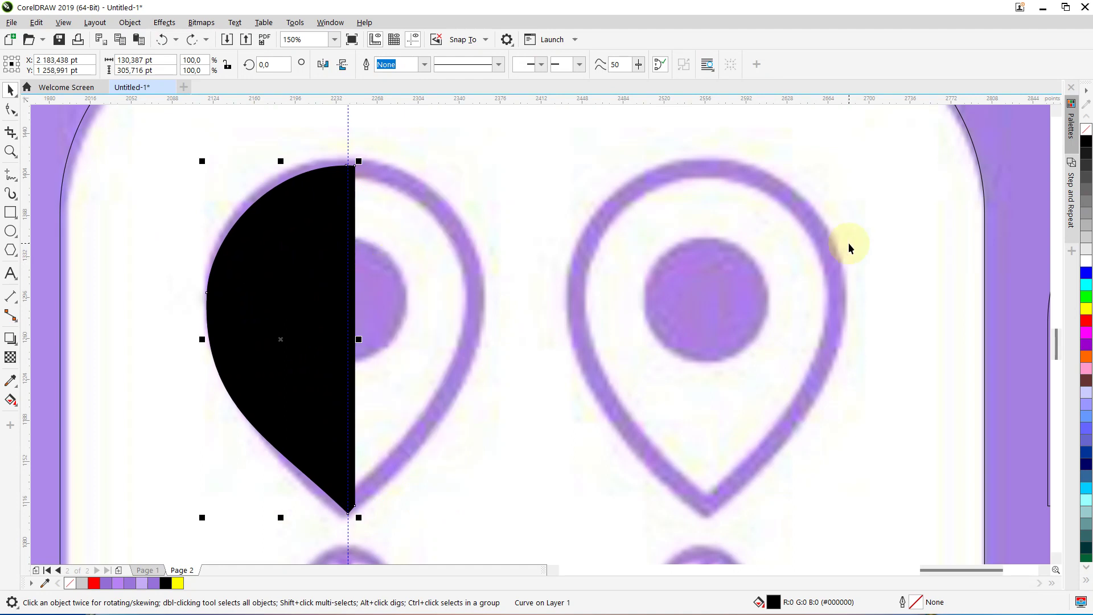
click(1083, 298)
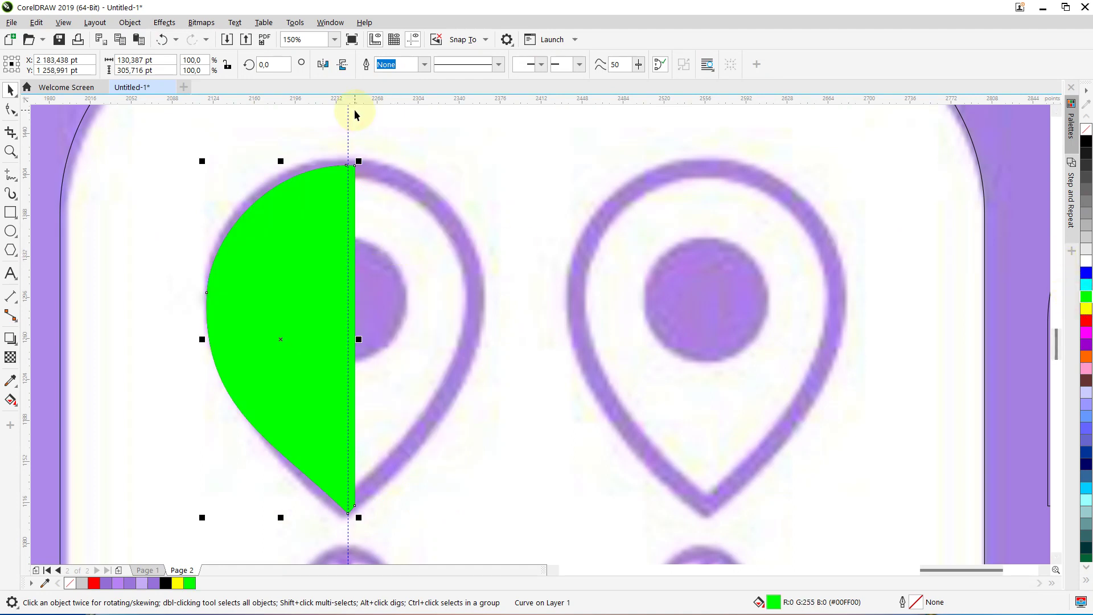
Mirror the green half pin horizontally and move it over the reference pin's right side, overlapping the black half at the guideline.
click(324, 66)
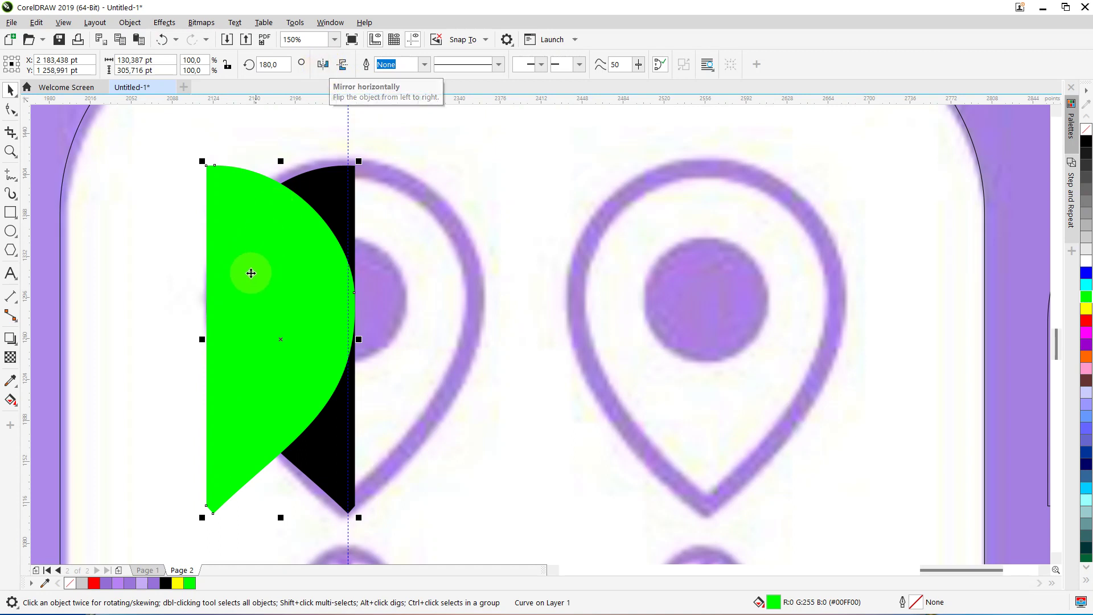
key(Escape)
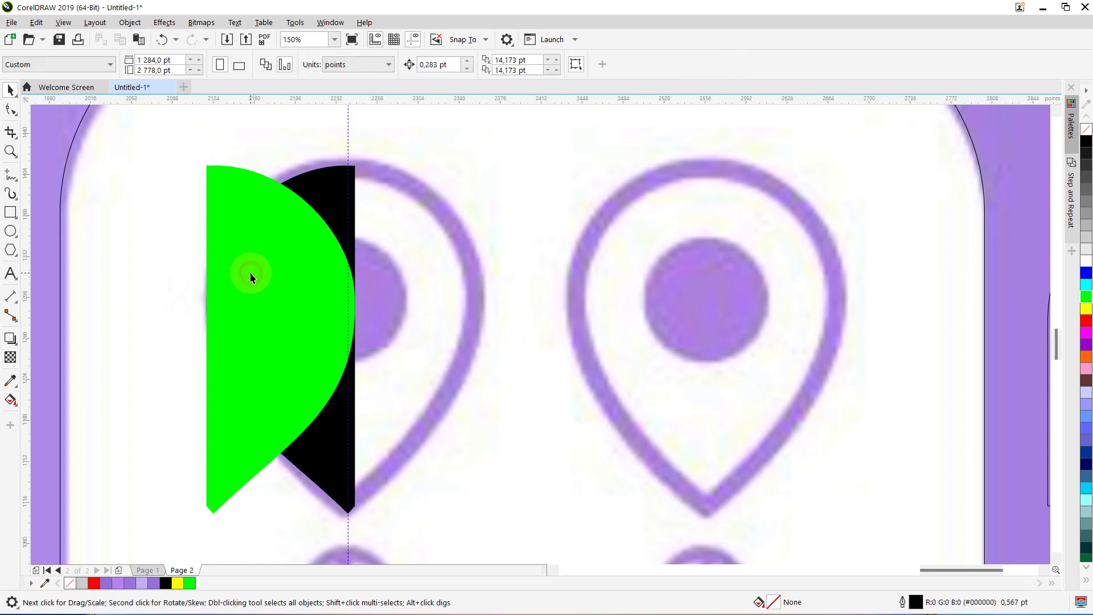
click(318, 275)
drag(297, 290, 410, 287)
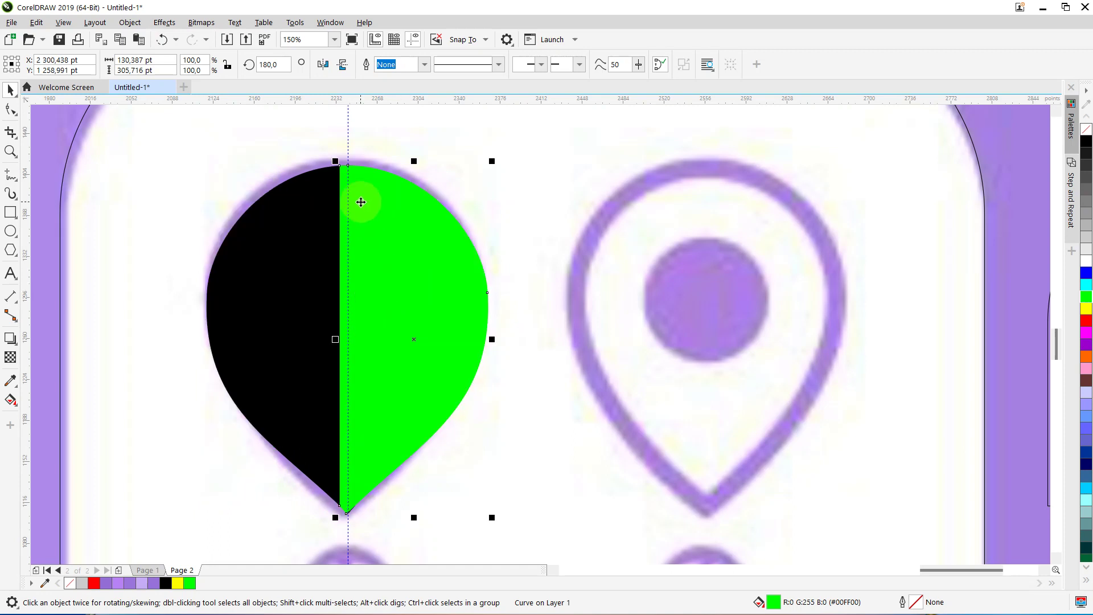
scroll(361, 202, up, 5)
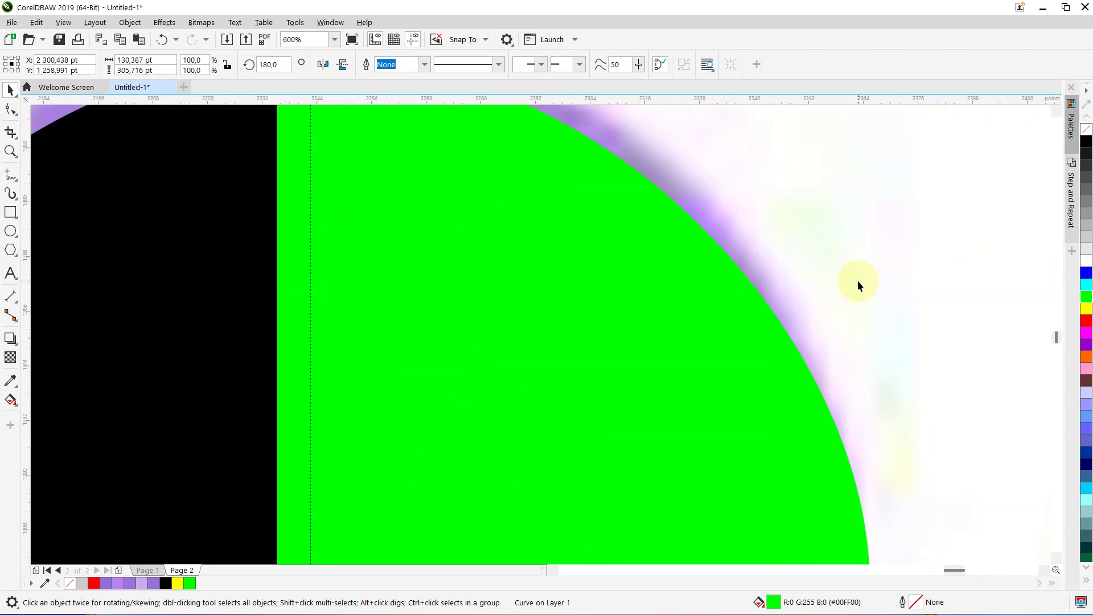
drag(1057, 337, 1058, 333)
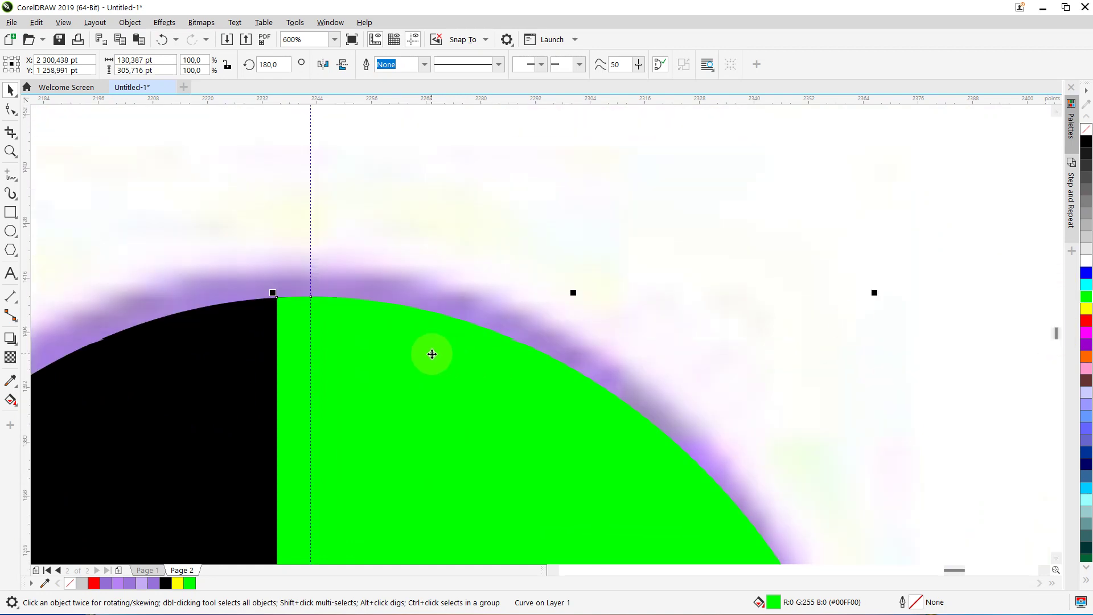
Nudge the green half slightly toward the black half and weld the two into a single black pin shape.
drag(430, 354, 403, 357)
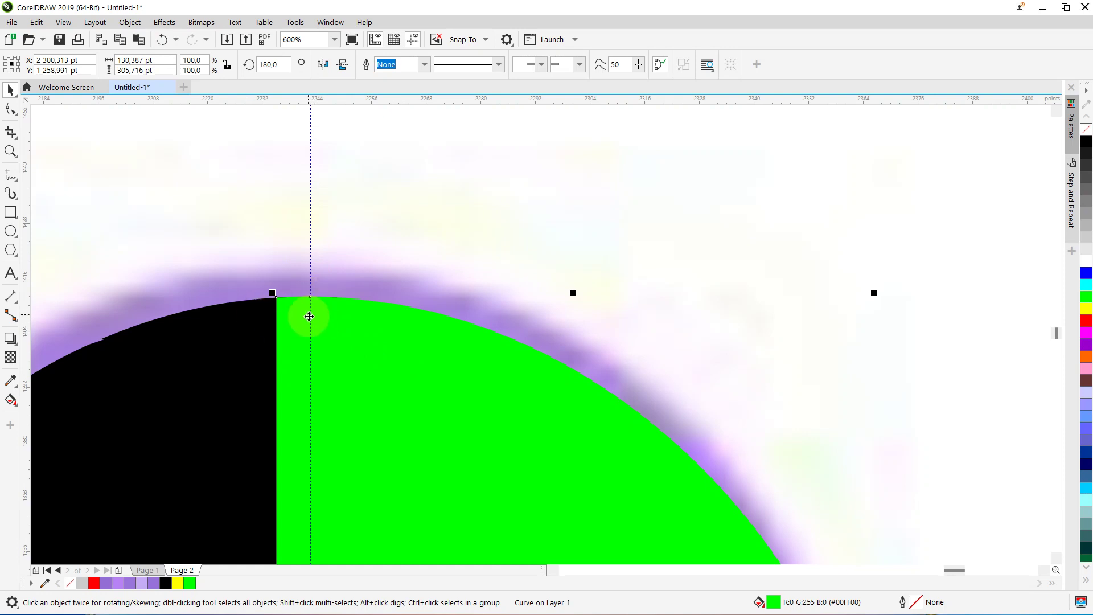
scroll(303, 316, down, 3)
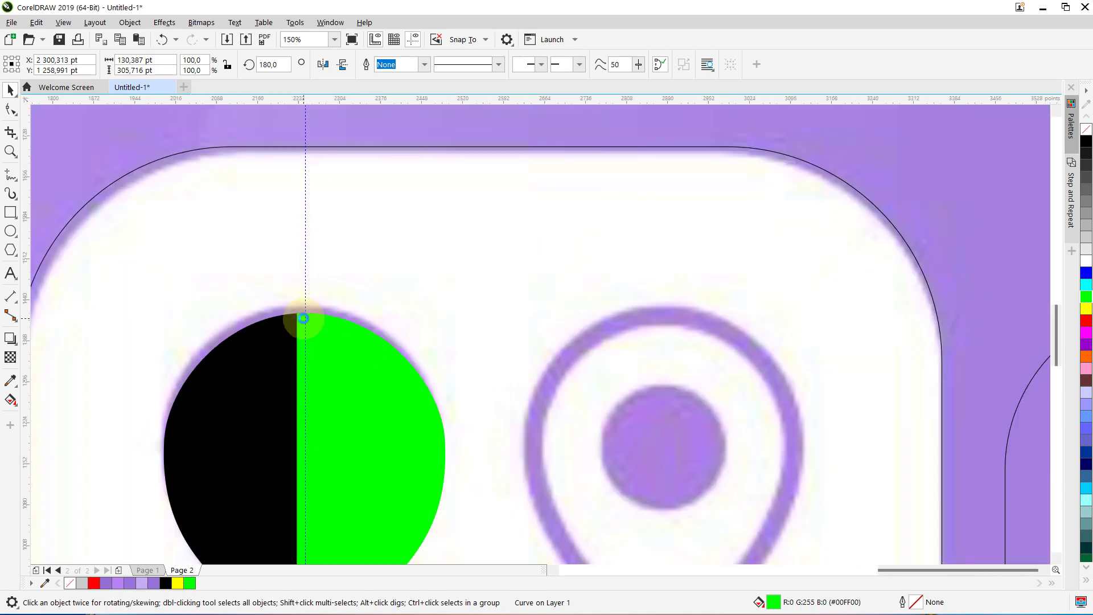
scroll(312, 422, up, 1)
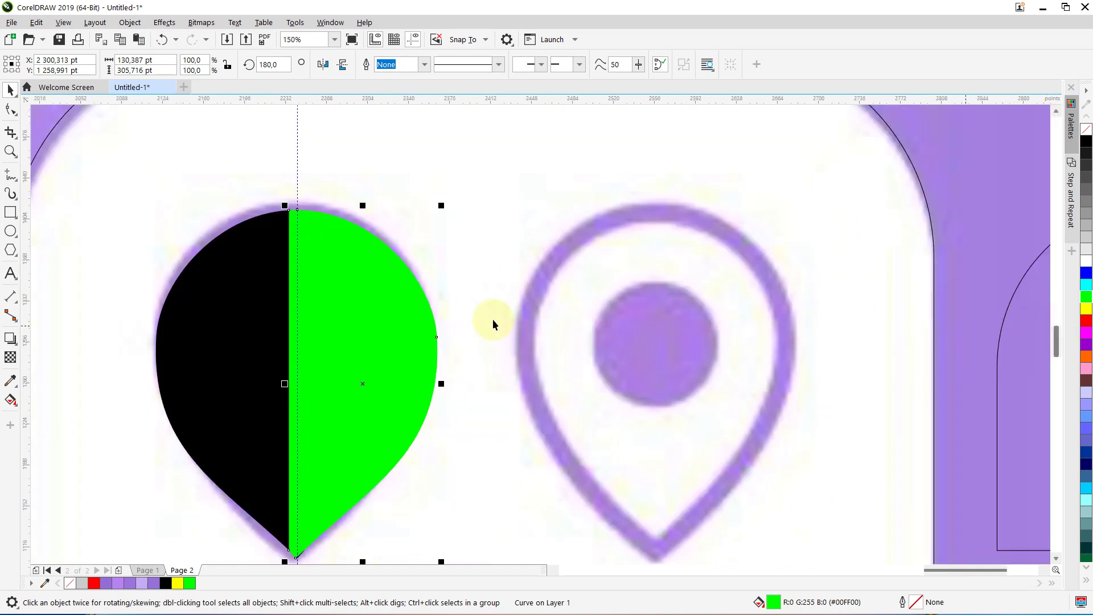
click(35, 226)
click(383, 343)
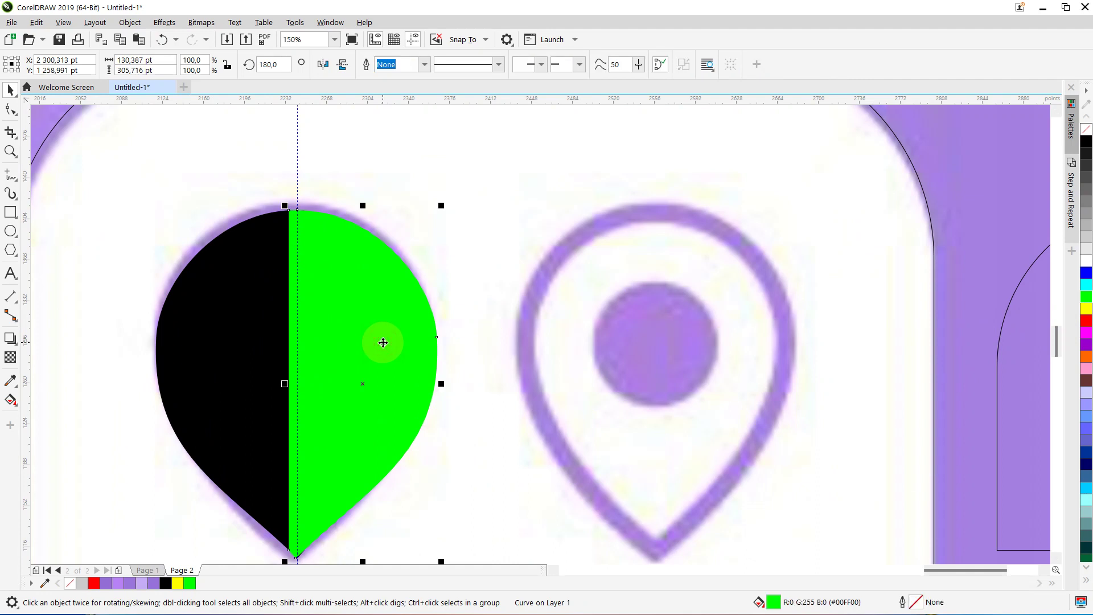
shift+click(214, 350)
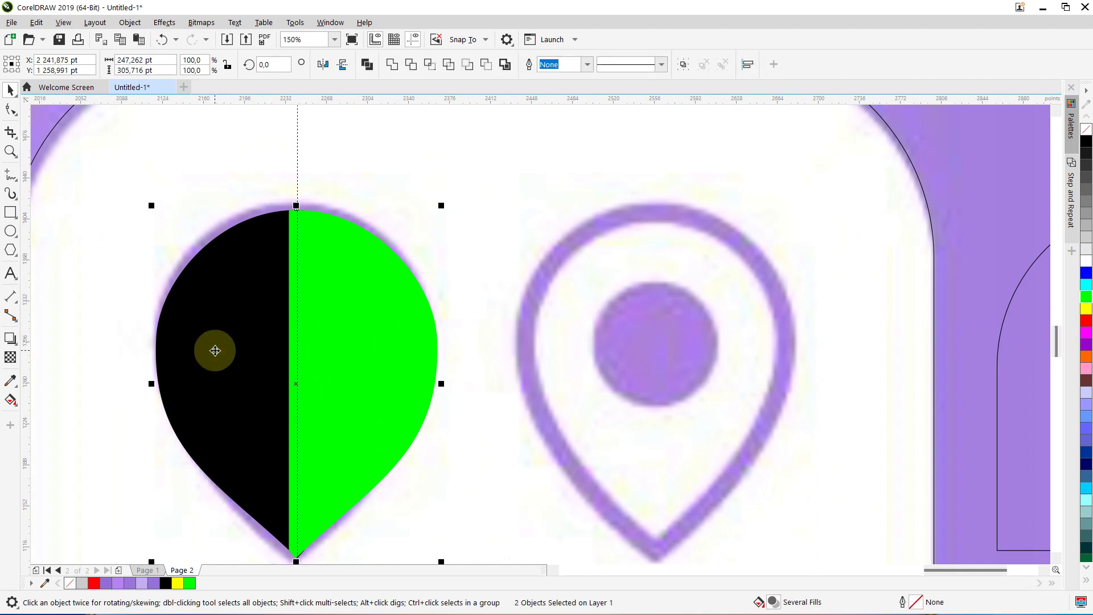
click(392, 66)
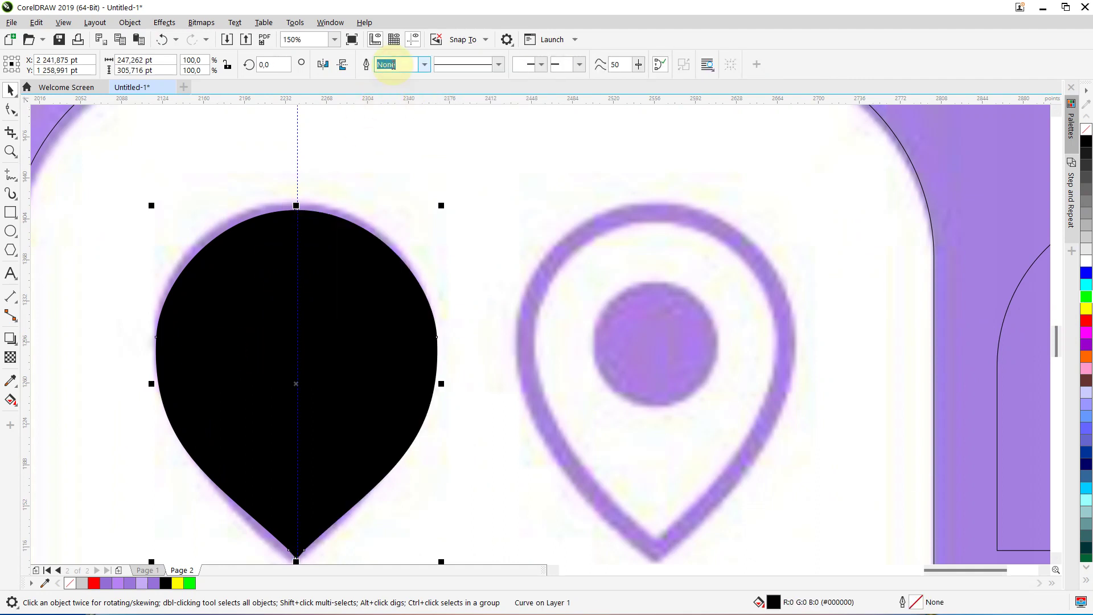
Smooth the pin's top by adding a node on each side of the seam and deleting the stray nodes between them.
key(F10)
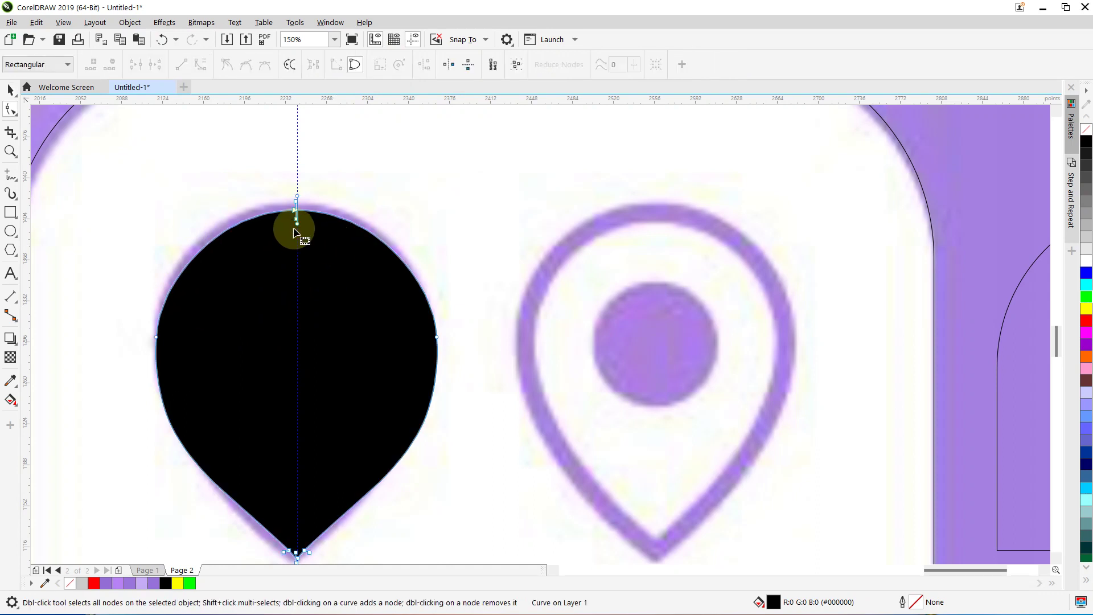
click(278, 203)
scroll(278, 202, up, 2)
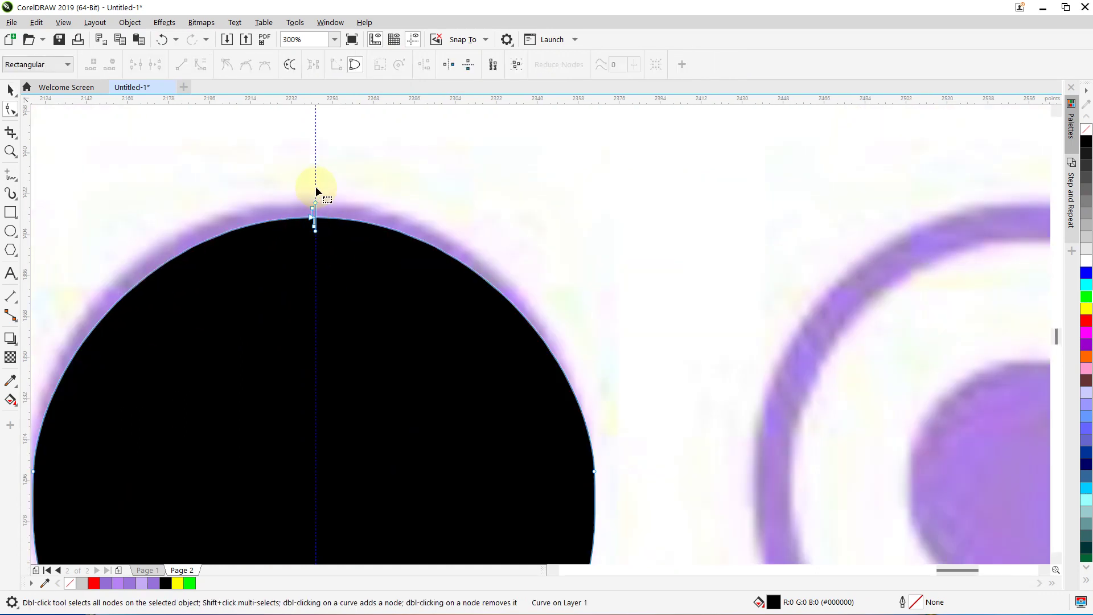
click(281, 221)
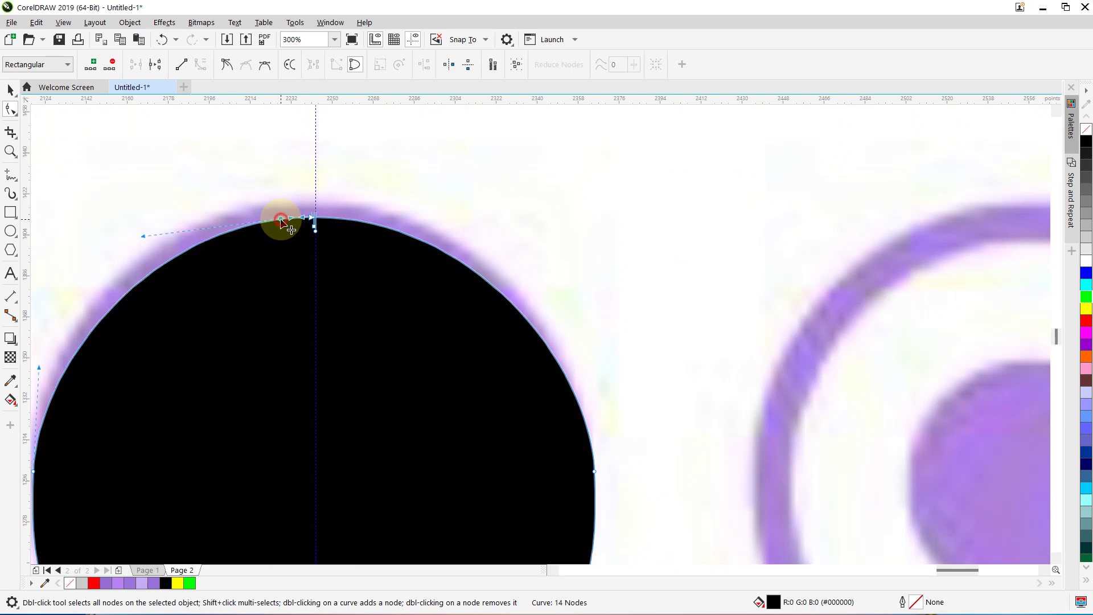
click(362, 228)
double_click(360, 222)
click(313, 217)
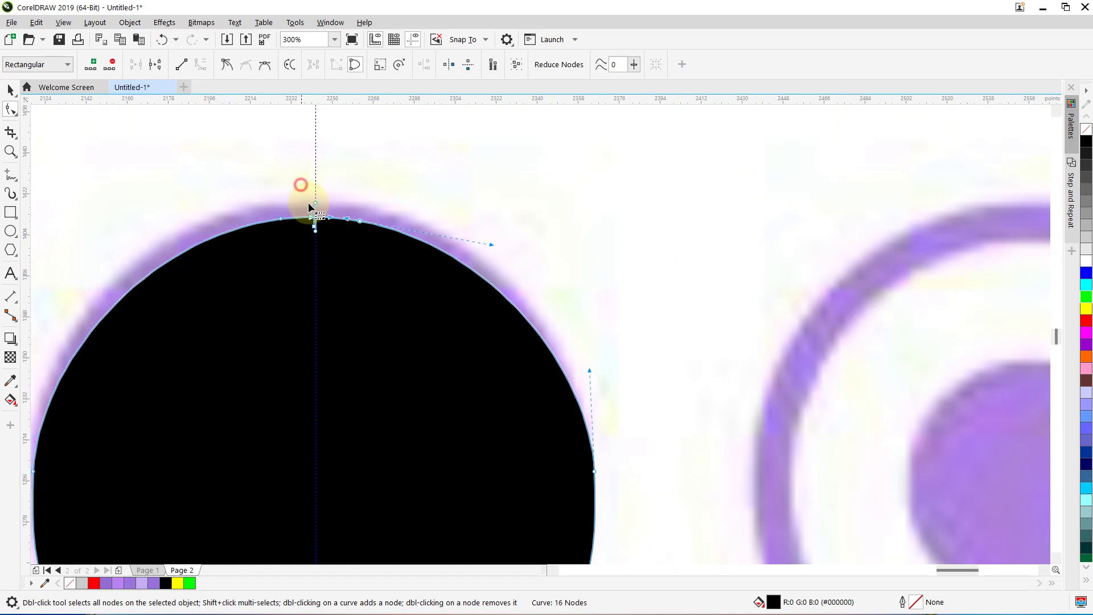
key(Delete)
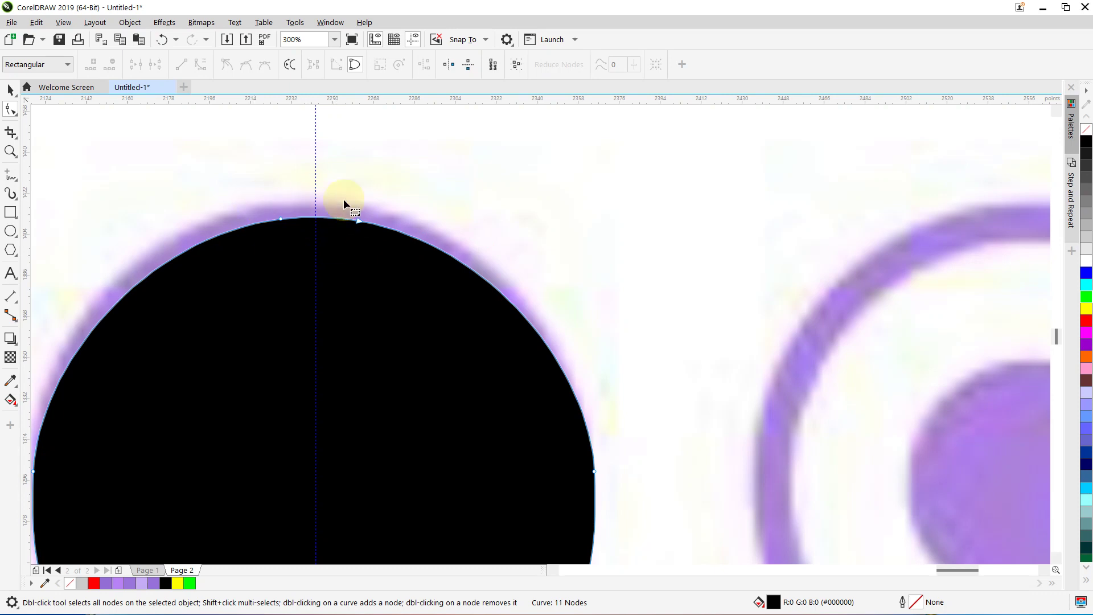
Move the notch node at the pin's lower tip down, just below its two neighbouring nodes.
scroll(597, 246, down, 2)
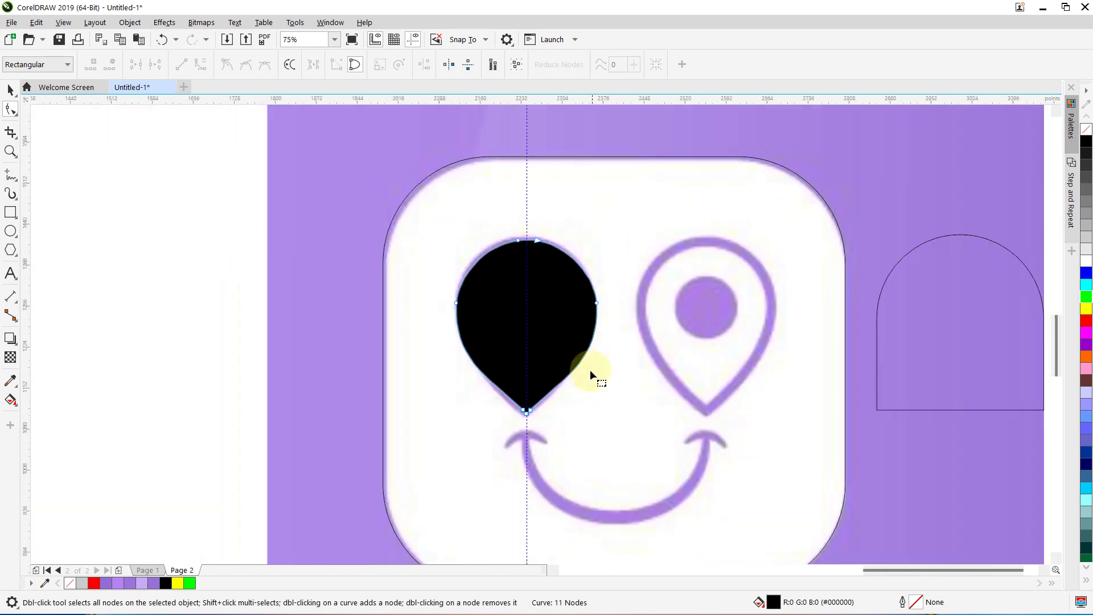
scroll(590, 371, up, 1)
scroll(590, 371, up, 1)
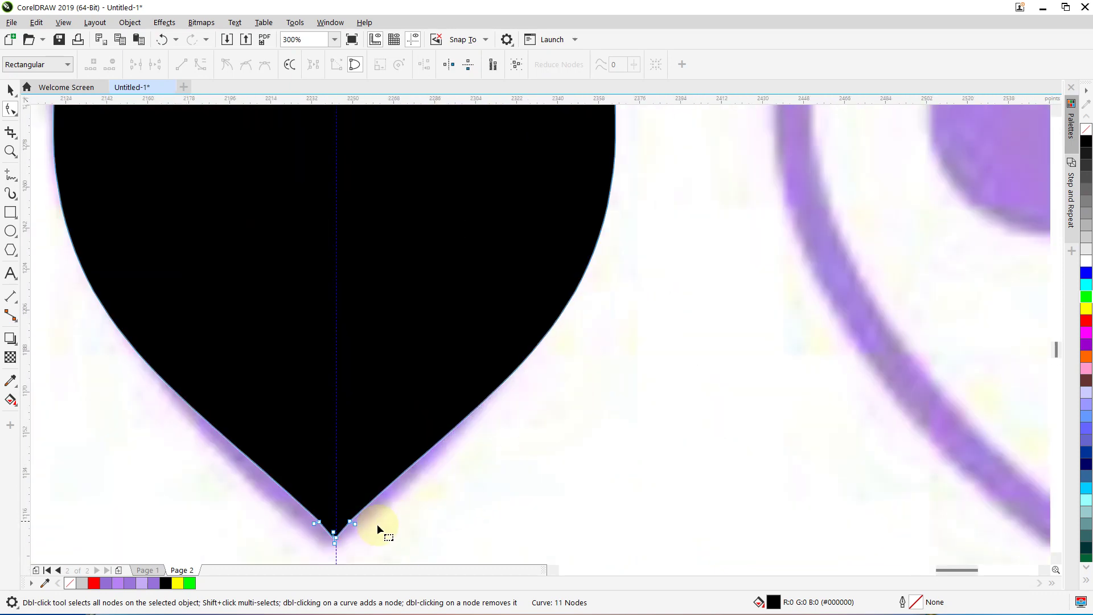
scroll(373, 527, up, 1)
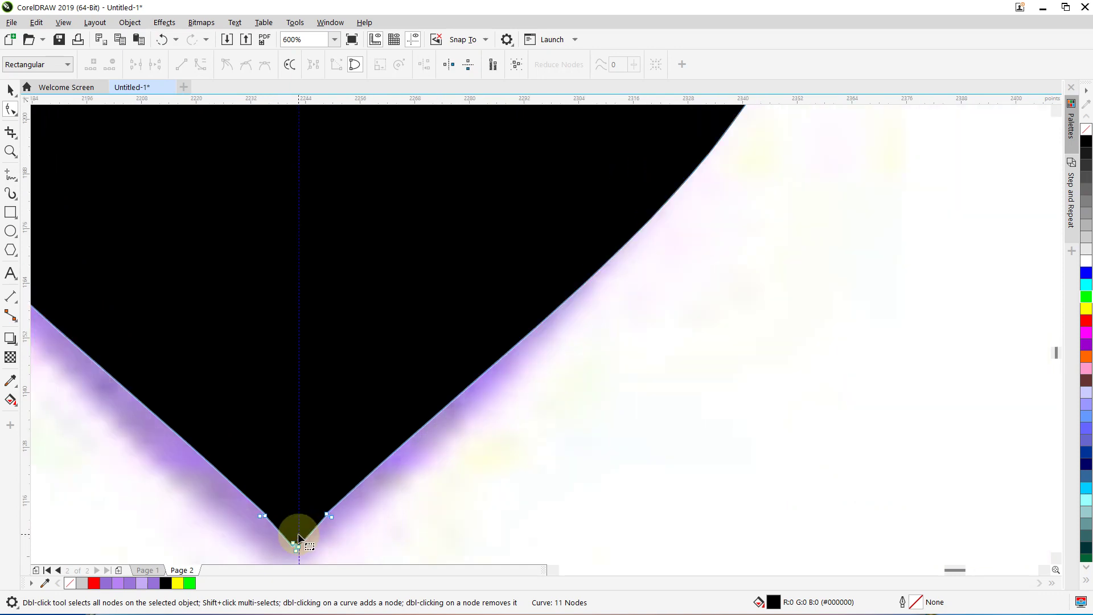
click(1058, 355)
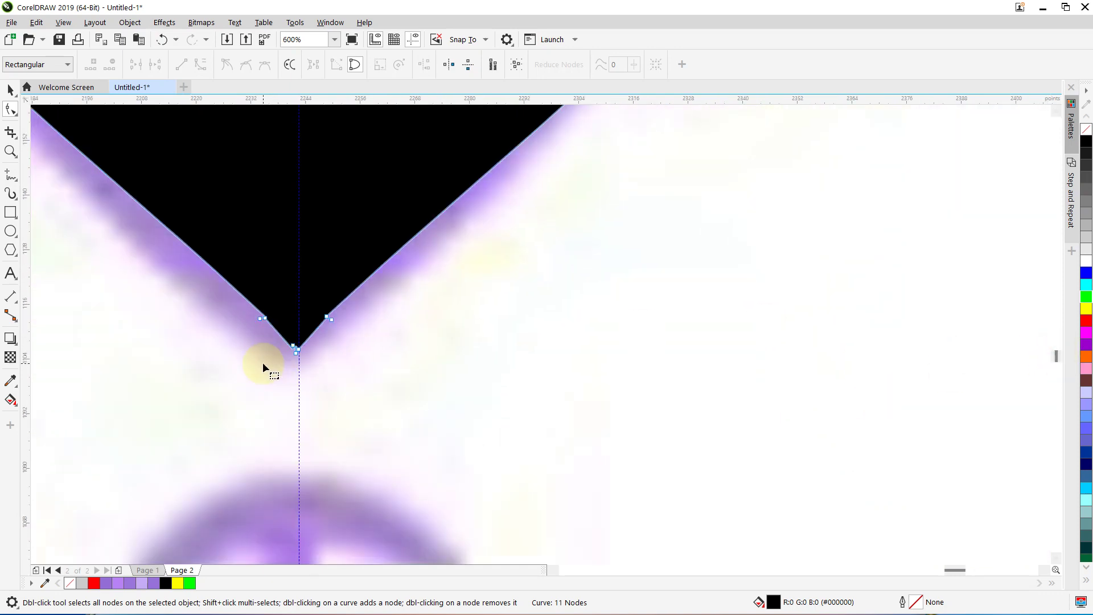
scroll(261, 362, up, 2)
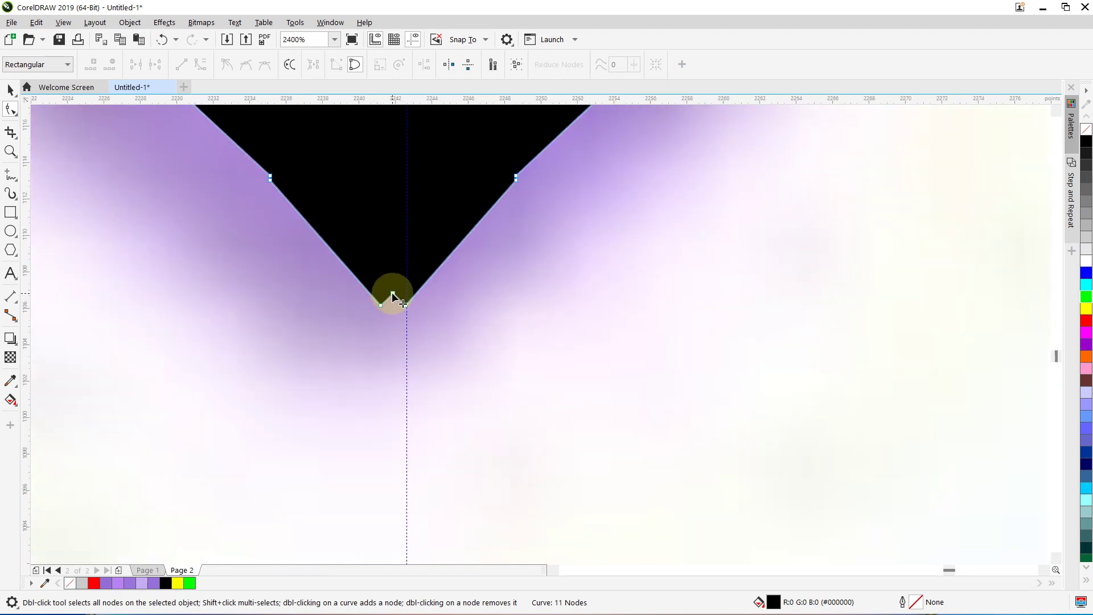
drag(393, 294, 393, 321)
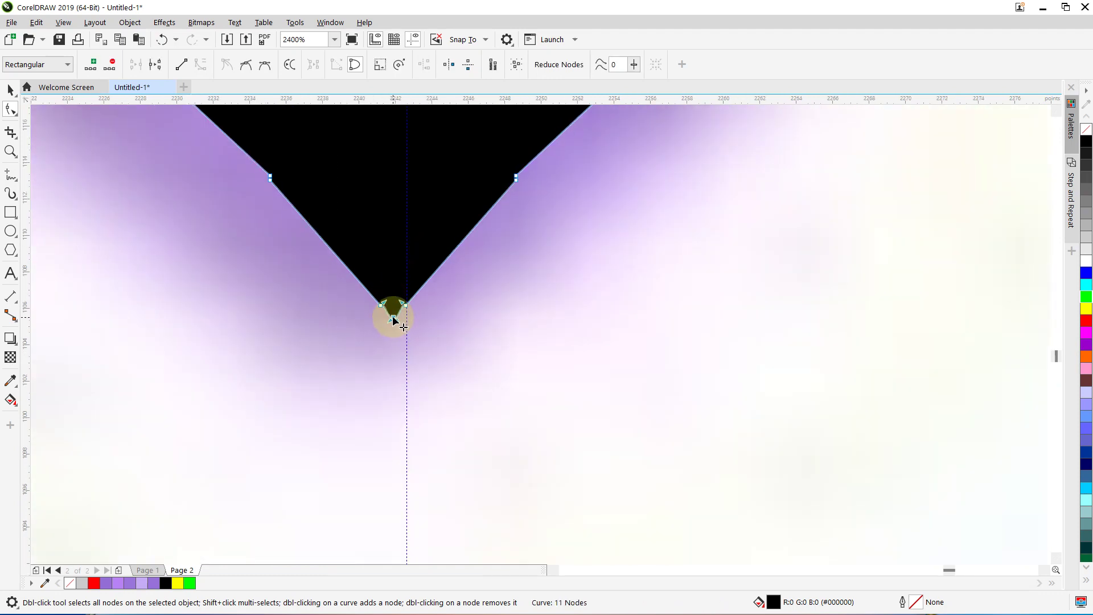
Add a node on the pin's left edge near the tip and delete the kink nodes on both lower edges.
double_click(331, 249)
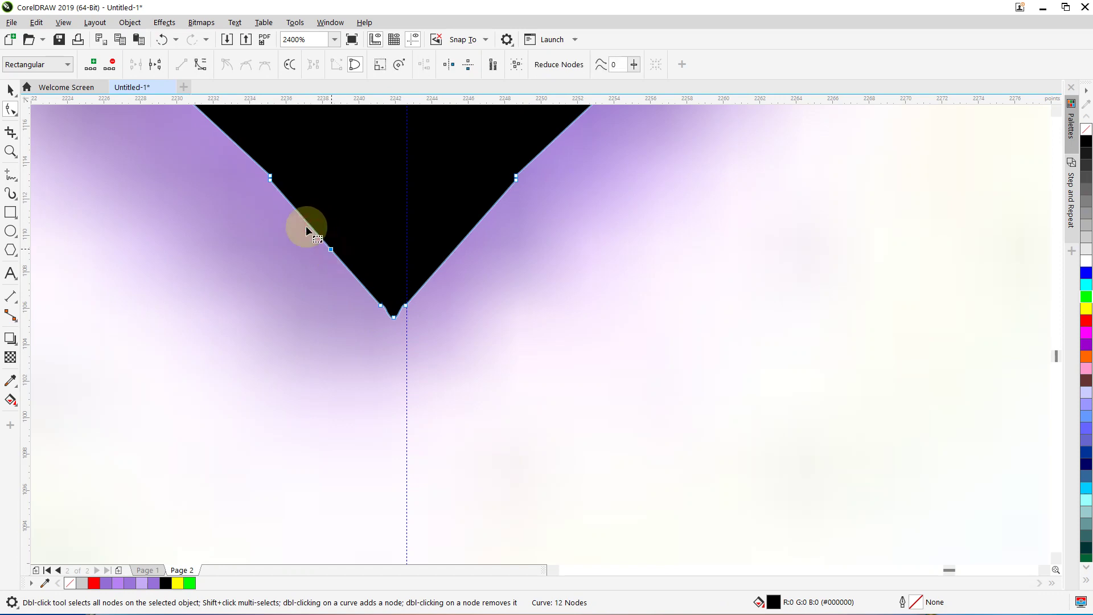
click(271, 178)
key(Delete)
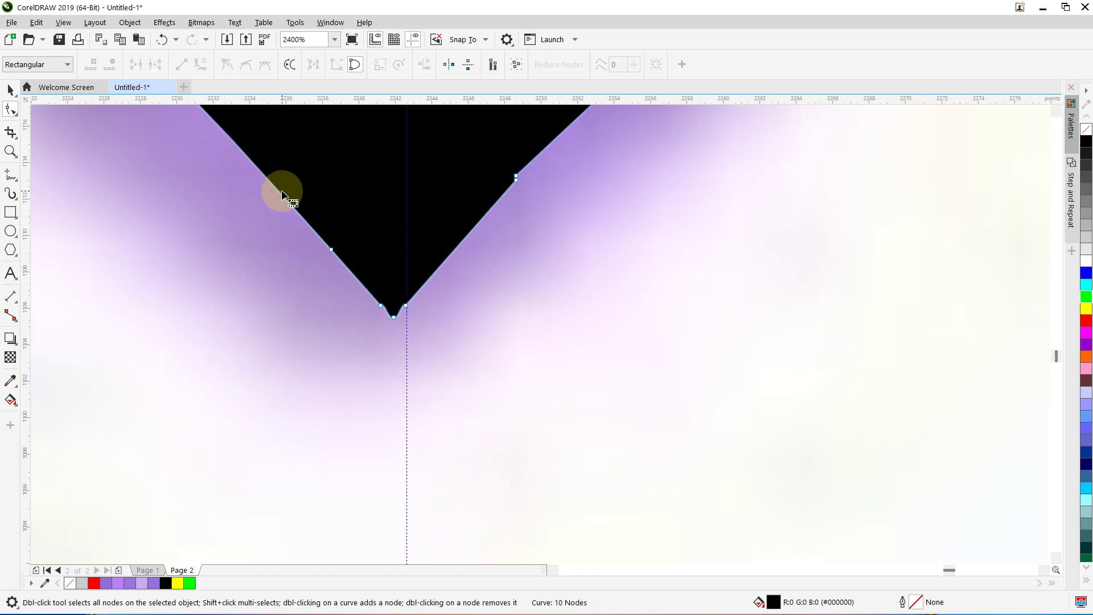
drag(464, 162, 559, 210)
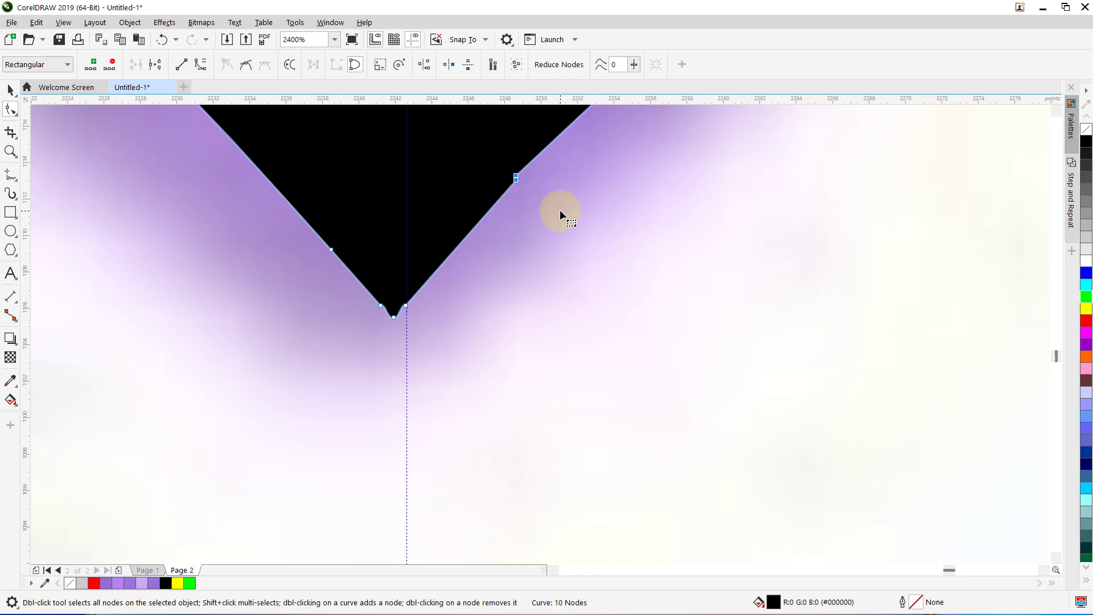
key(Delete)
scroll(560, 211, down, 10)
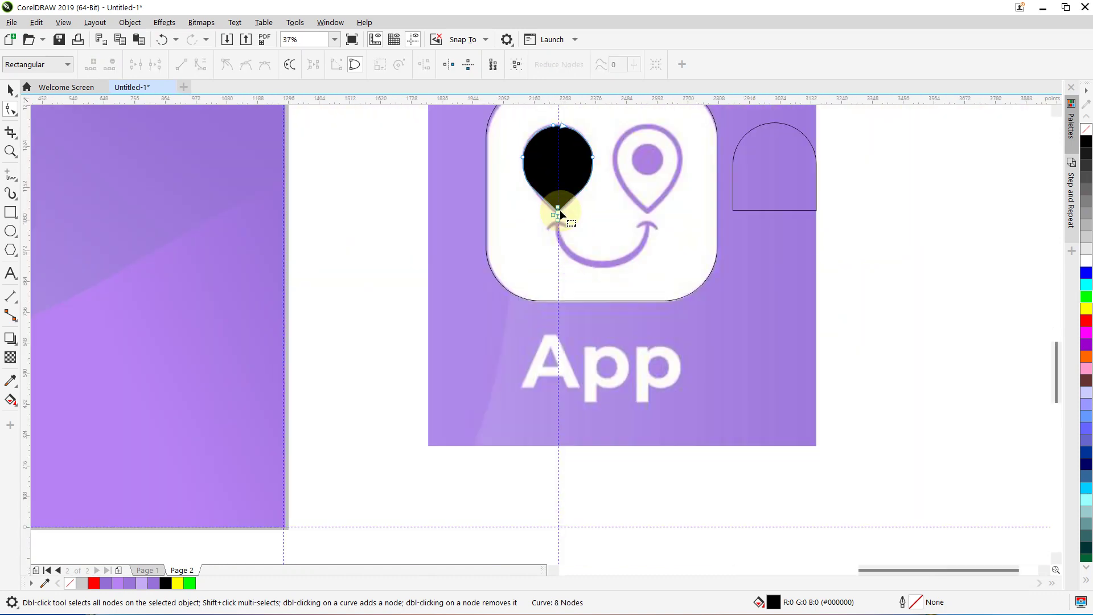
Add another node on each of the pin's lower edges, a little above the tip.
scroll(561, 212, up, 10)
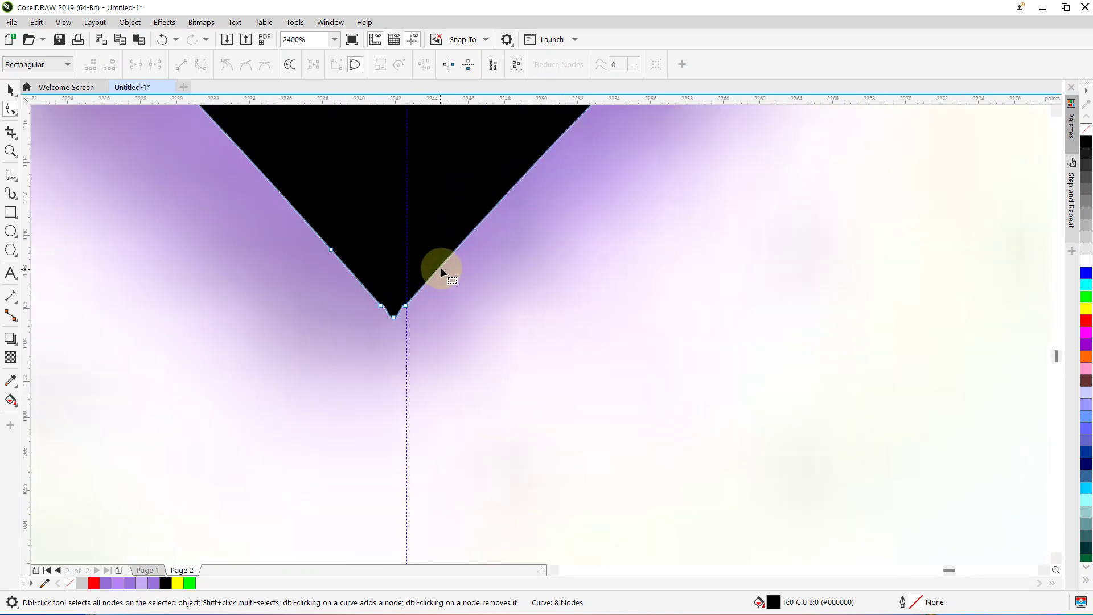
double_click(538, 161)
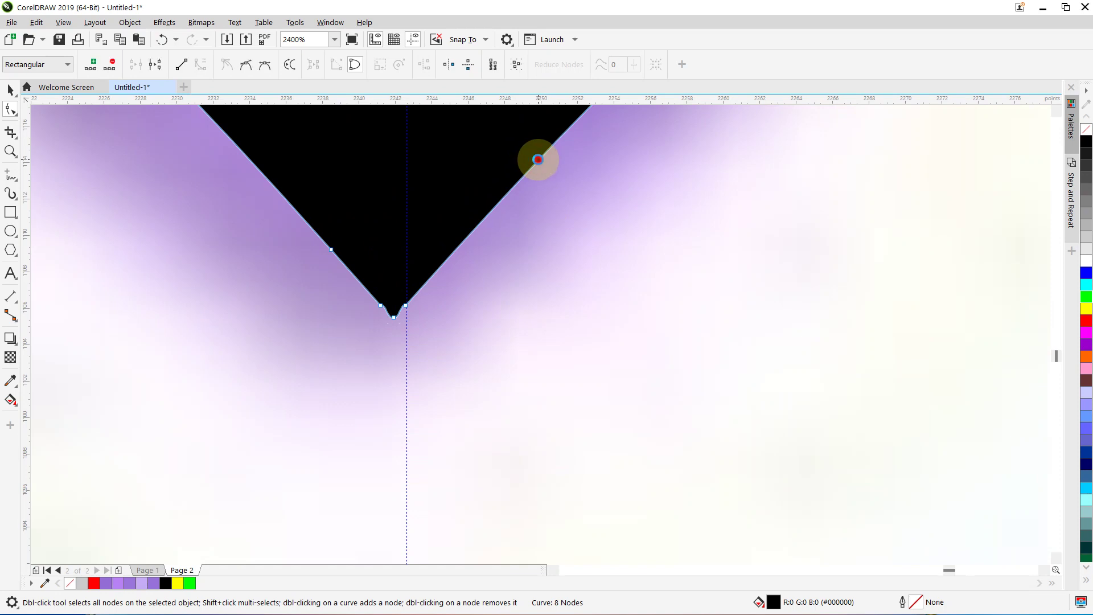
click(258, 170)
click(257, 170)
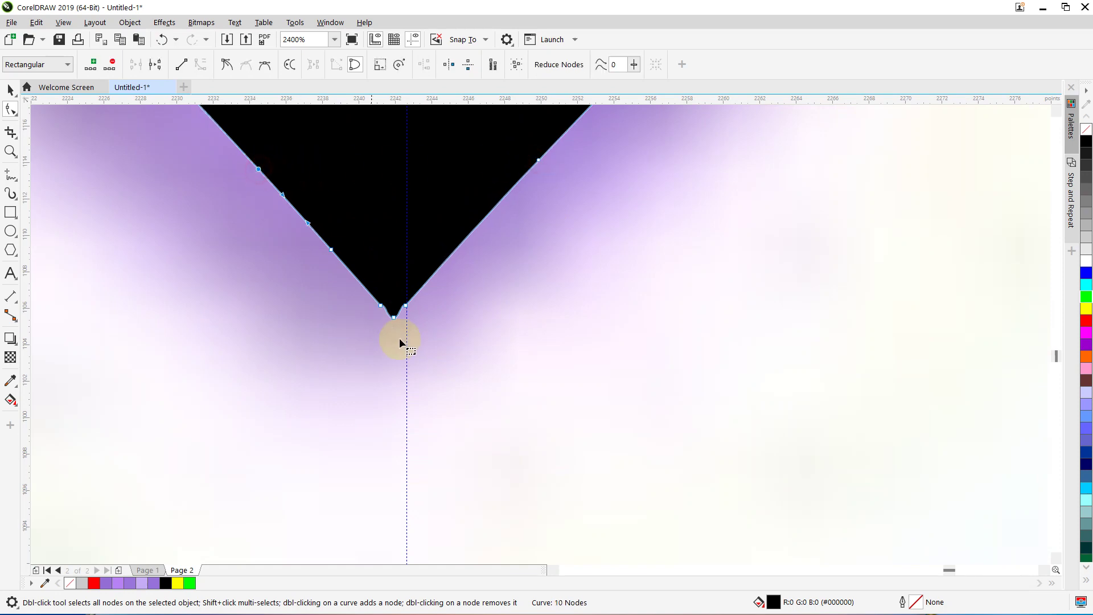
Rebuild the pin's tip as a sharp point by replacing its node with one pulled downward and deleting the adjacent corner nodes.
key(Delete)
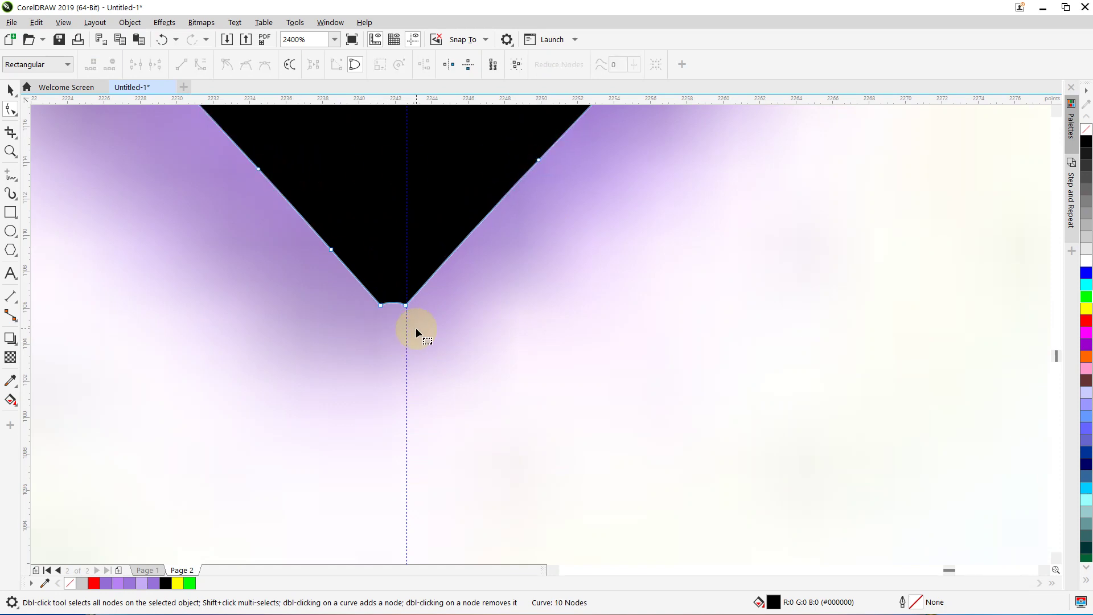
click(389, 302)
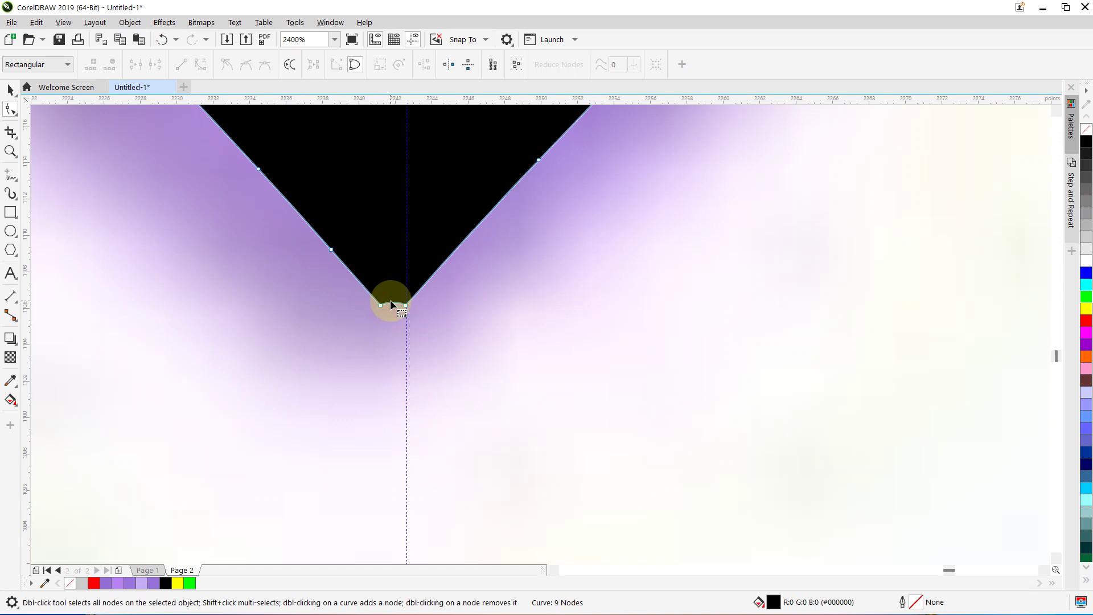
click(393, 302)
drag(393, 302, 395, 325)
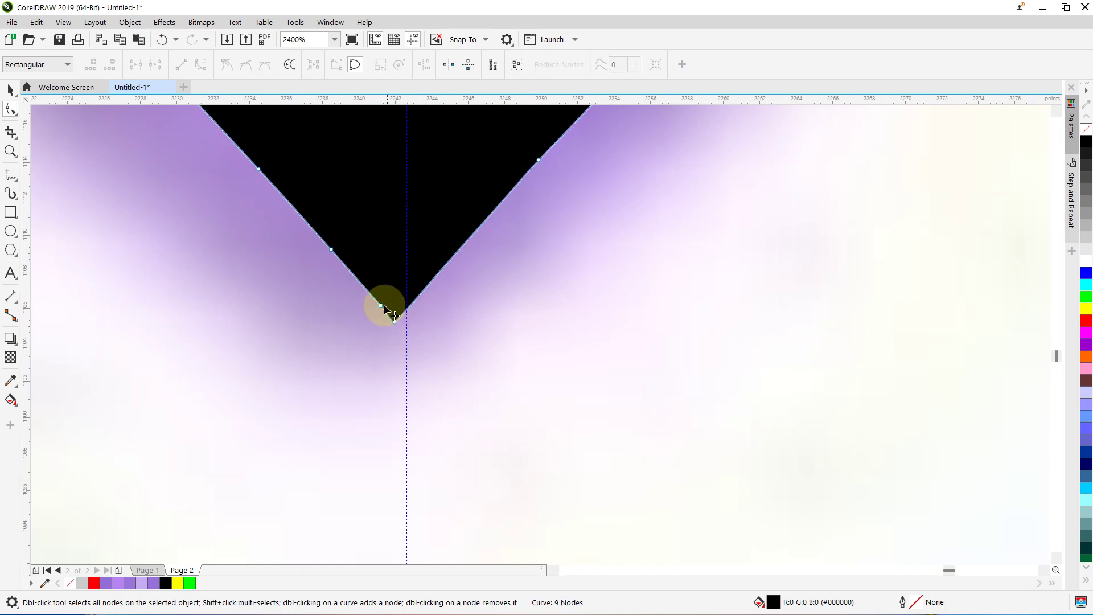
click(381, 305)
key(Delete)
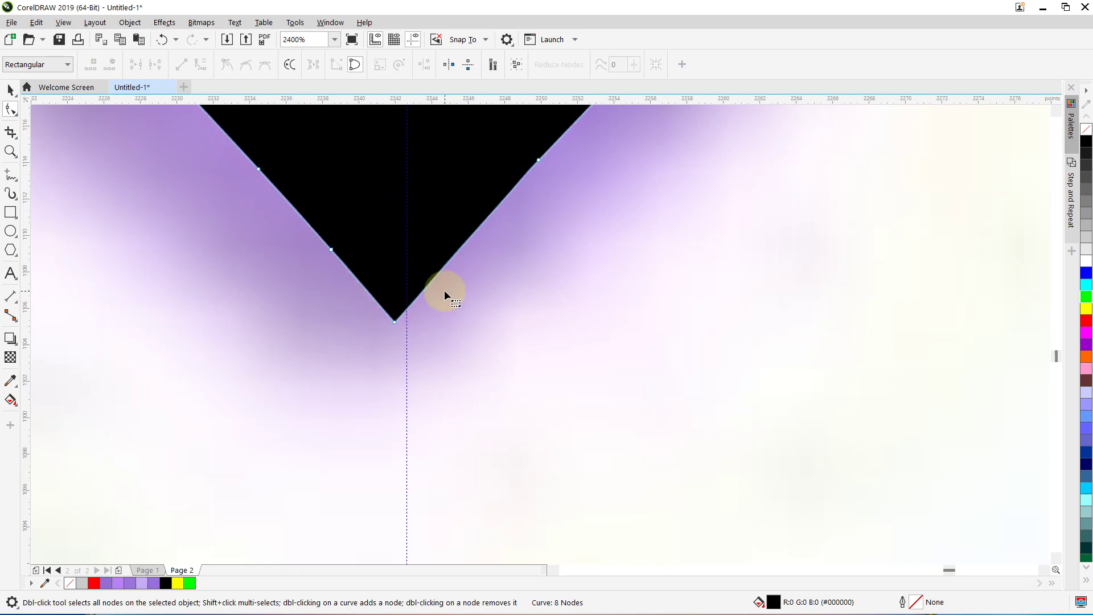
Remove the pin's black fill and give it a red outline so it can be compared with the reference.
scroll(445, 290, up, 1)
scroll(444, 289, down, 8)
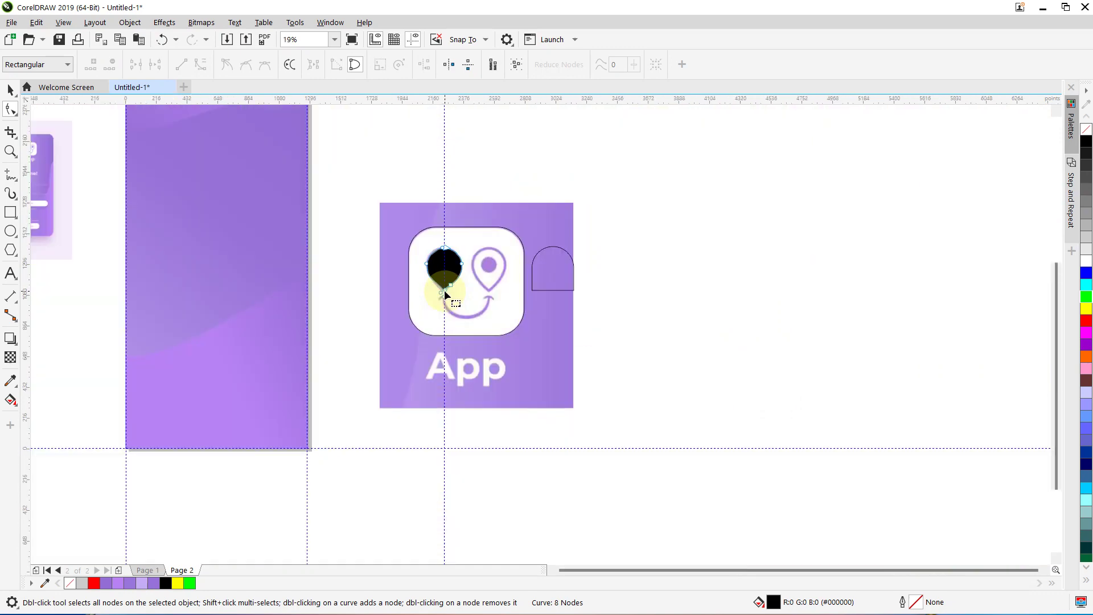
scroll(462, 279, up, 3)
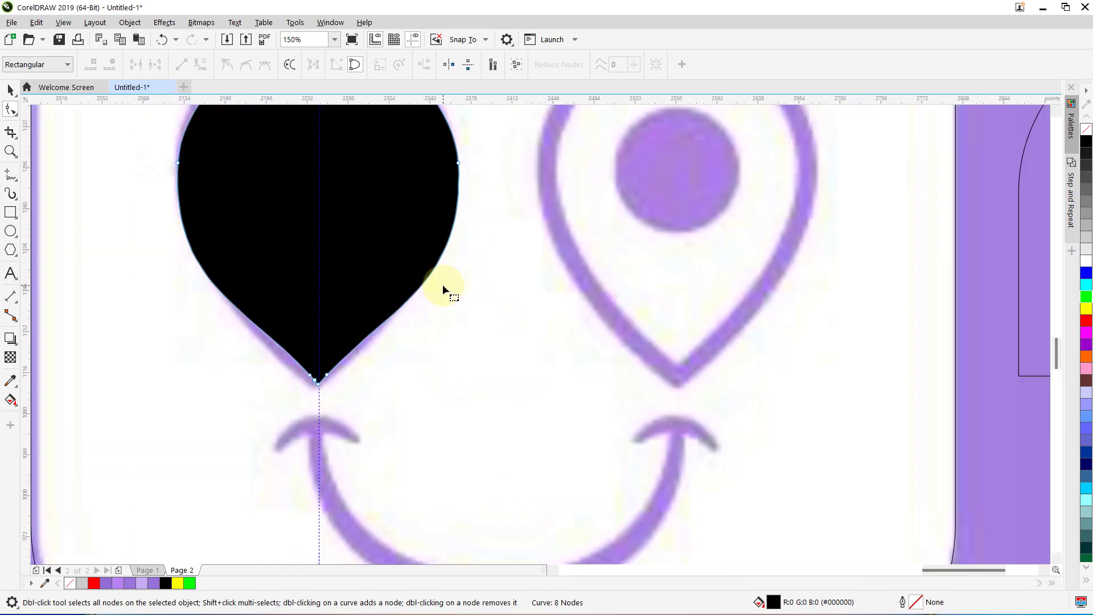
scroll(442, 284, down, 1)
click(11, 88)
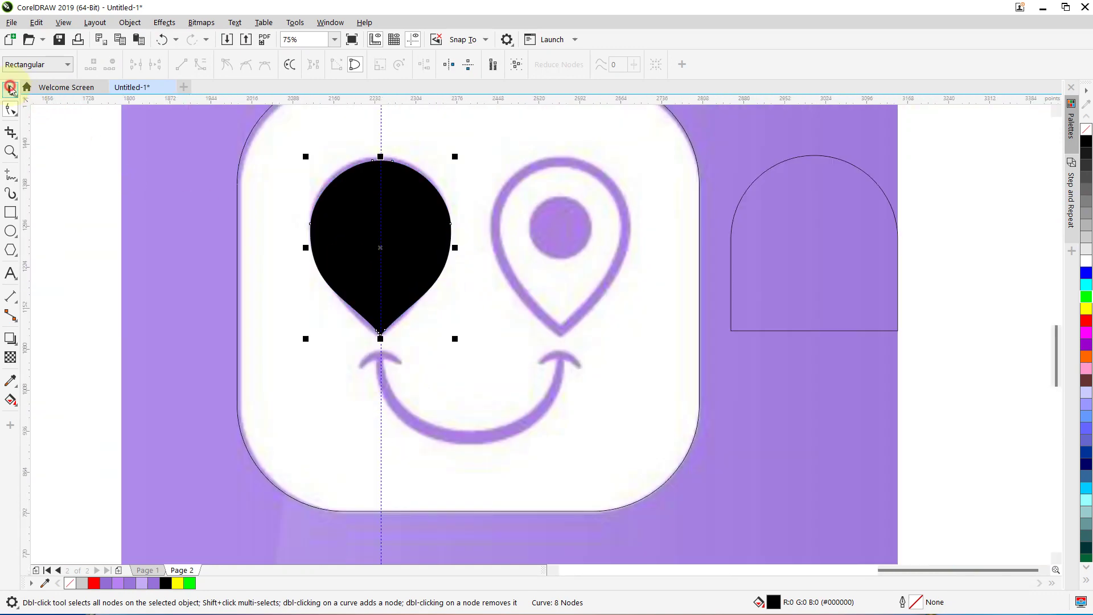
right_click(159, 583)
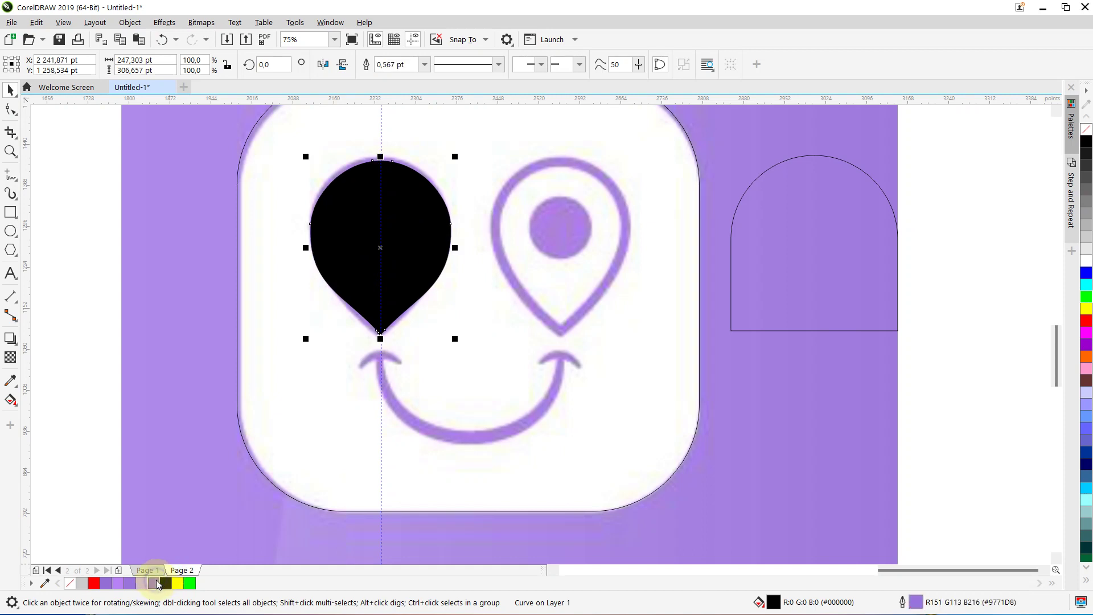
click(69, 583)
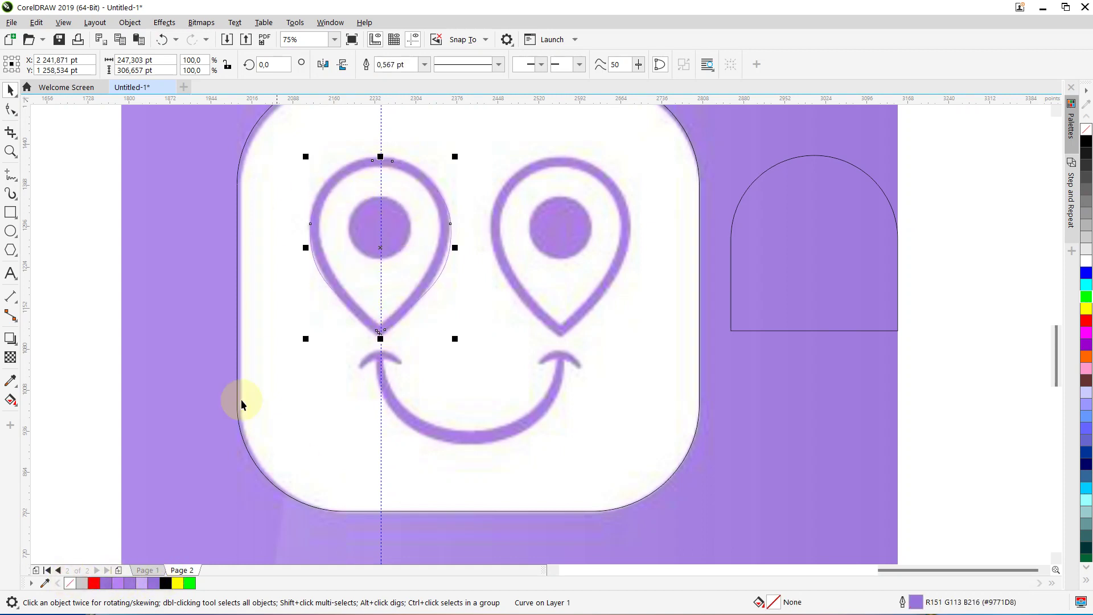
right_click(94, 584)
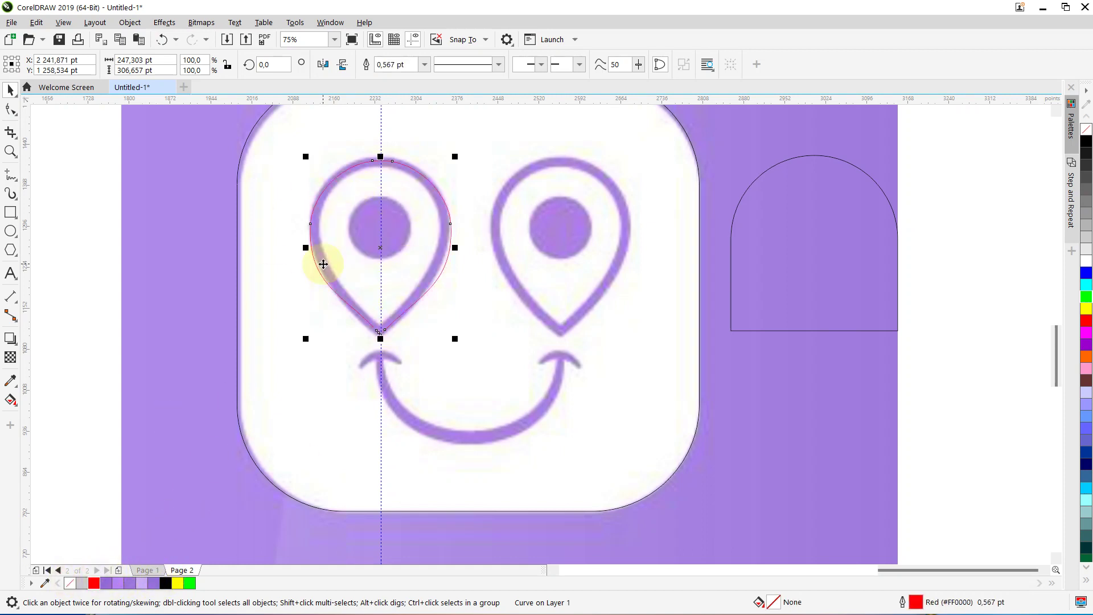
scroll(316, 249, up, 2)
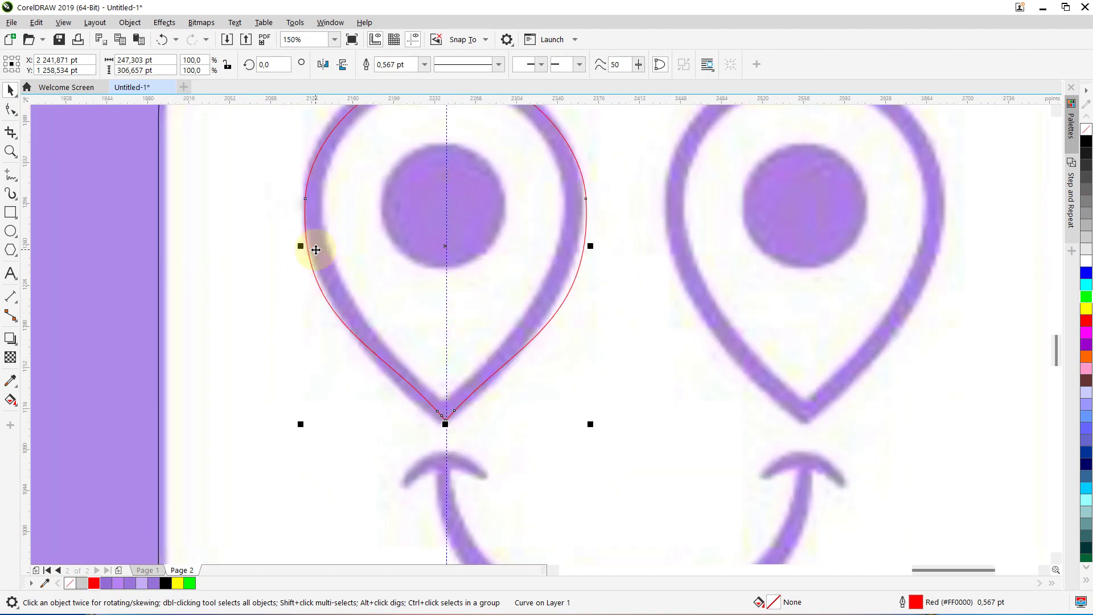
Draw a 106 pt circle and place it over the reference pupil inside the left eye pin.
click(10, 231)
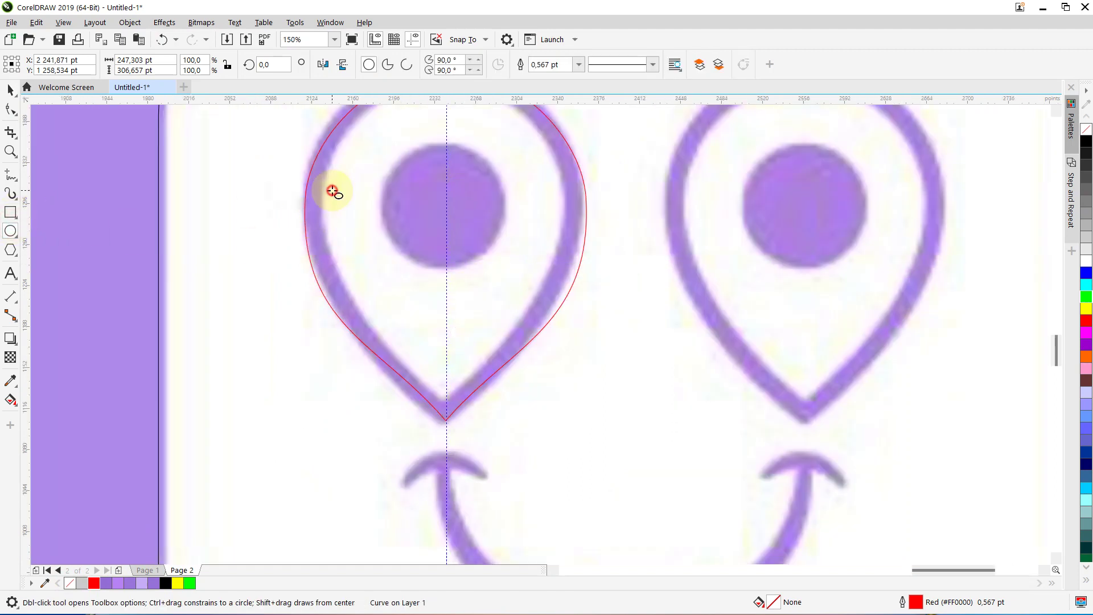
drag(334, 190, 441, 209)
click(11, 91)
drag(498, 153, 468, 177)
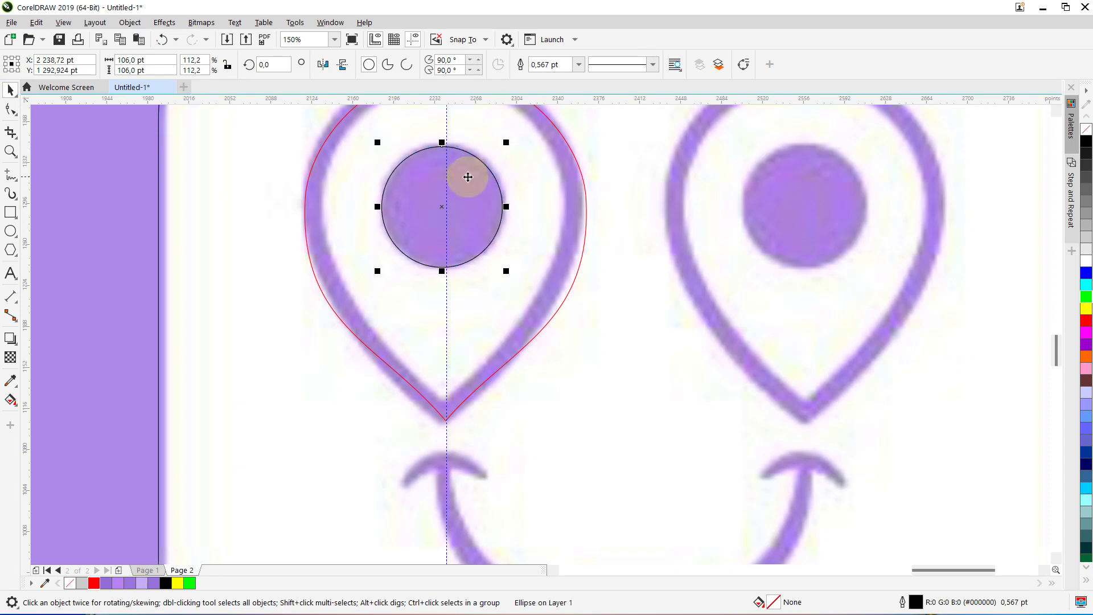
Set the left eye pin's outline width to 12 pt.
scroll(468, 177, down, 2)
click(345, 164)
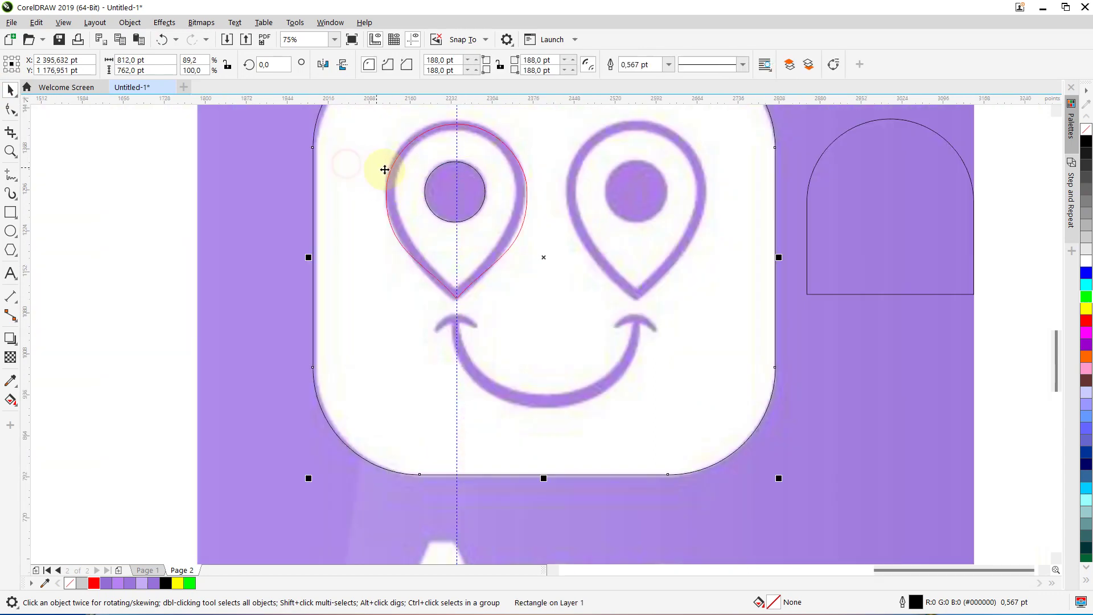
click(393, 174)
click(423, 65)
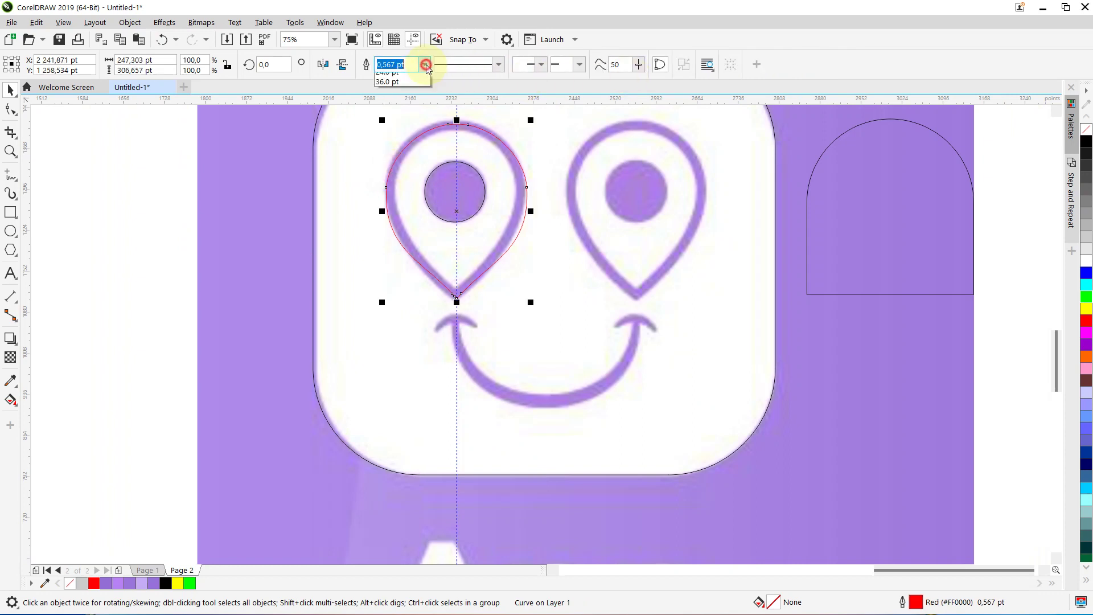
click(392, 155)
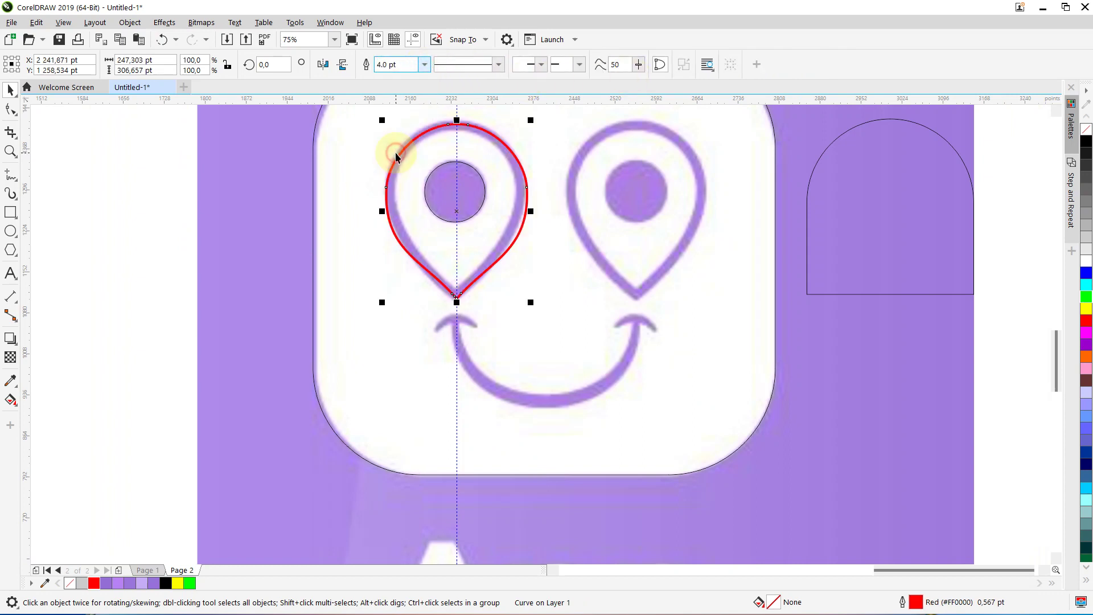
click(424, 65)
click(388, 180)
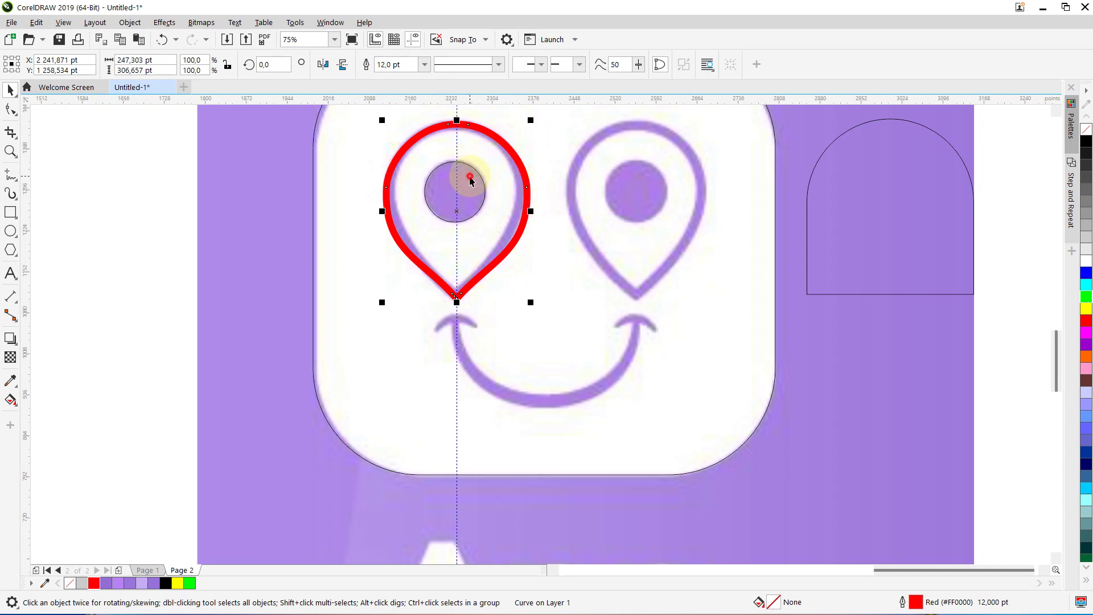
Fill the left pupil circle with red and remove its outline.
click(468, 175)
click(95, 583)
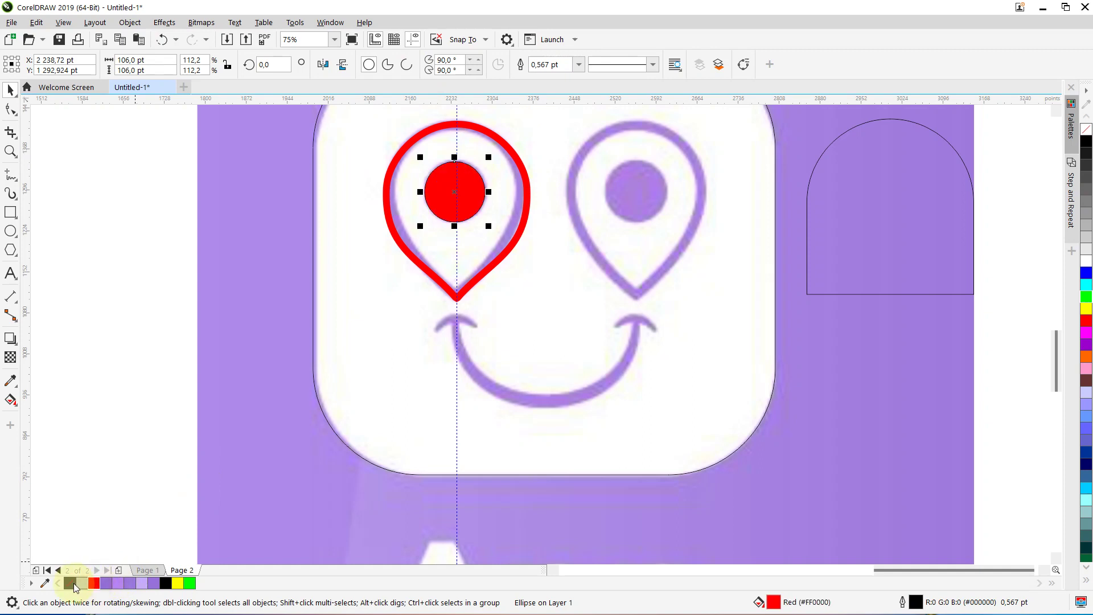
right_click(70, 583)
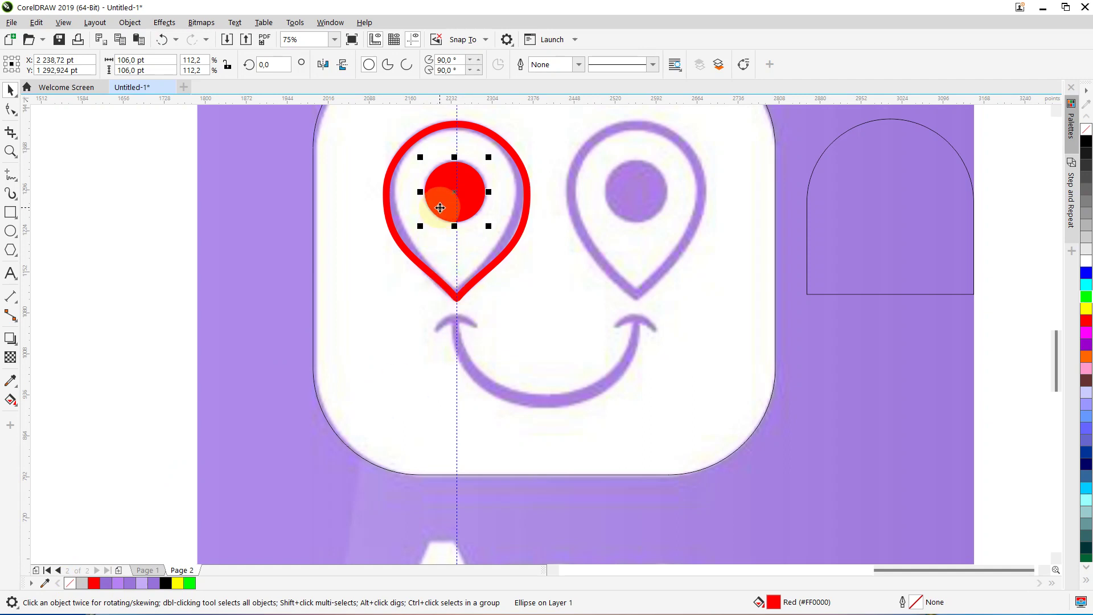
Recolour the left pin's outline to purple #946ED5 and the pupil's fill to purple #9B75DA.
click(399, 238)
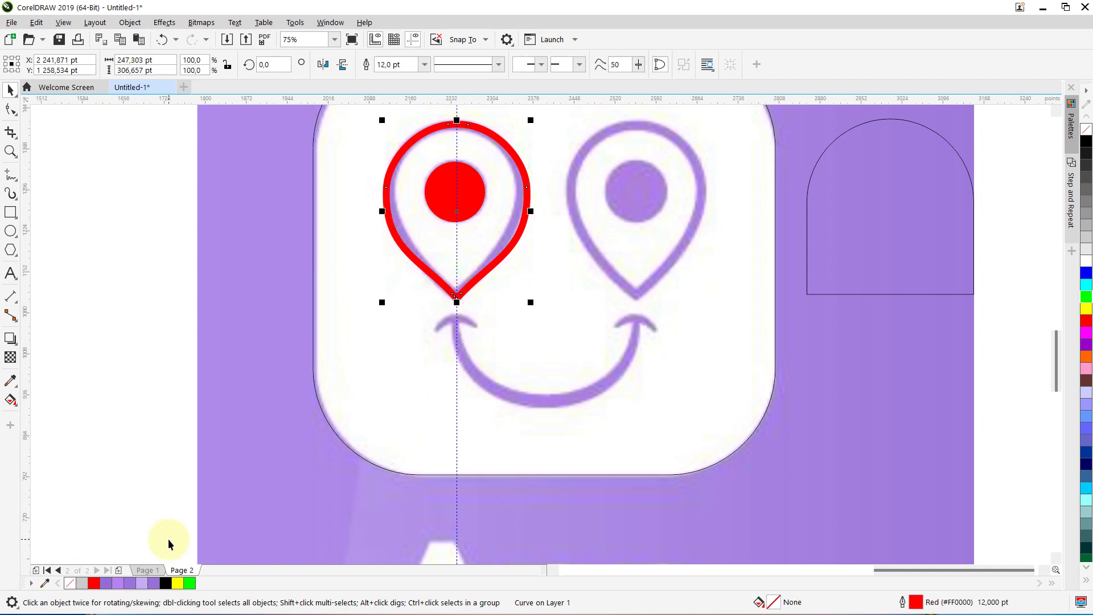
right_click(106, 584)
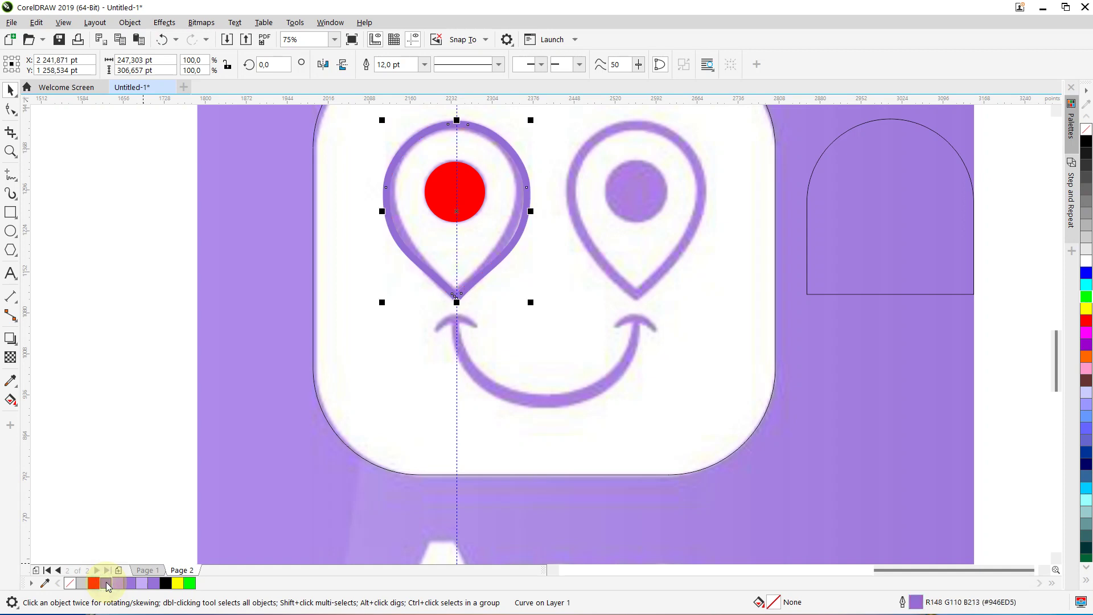
click(450, 205)
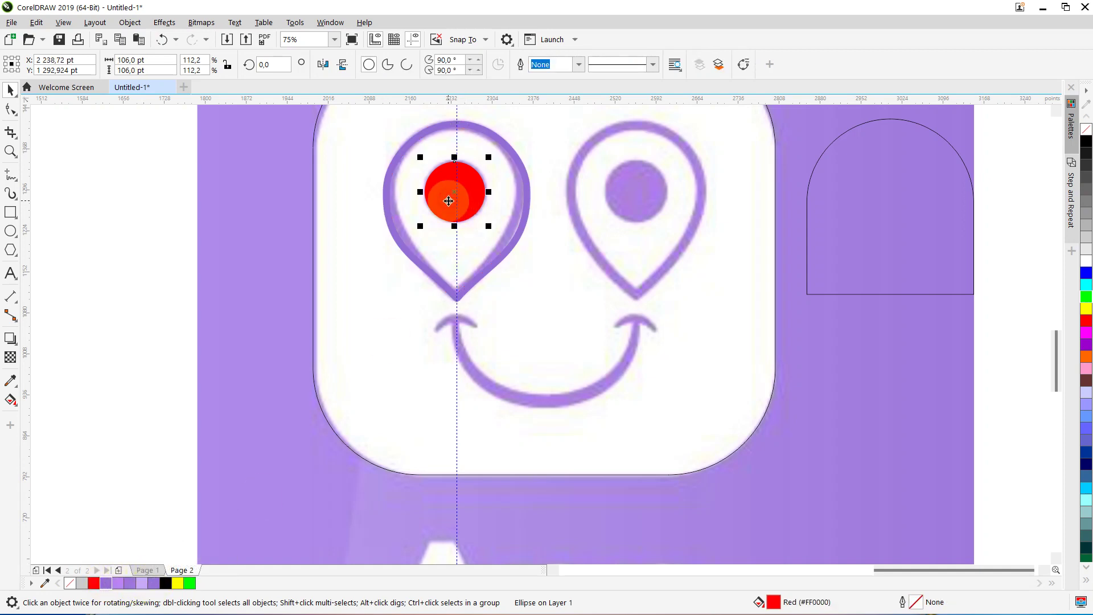
click(127, 584)
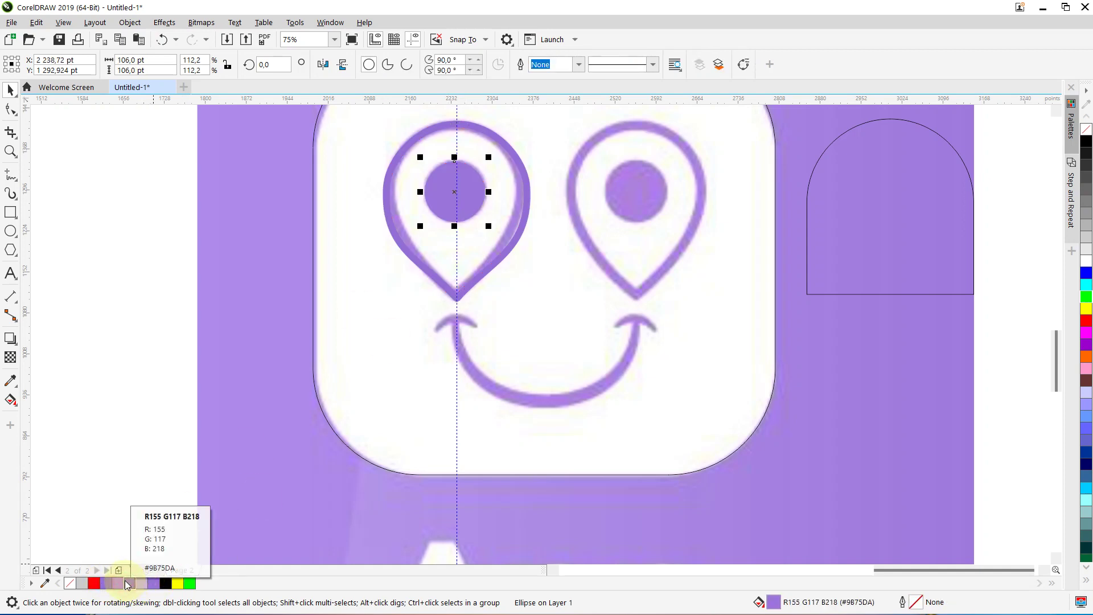
Convert the left eye pin's outline to an object.
shift+click(402, 247)
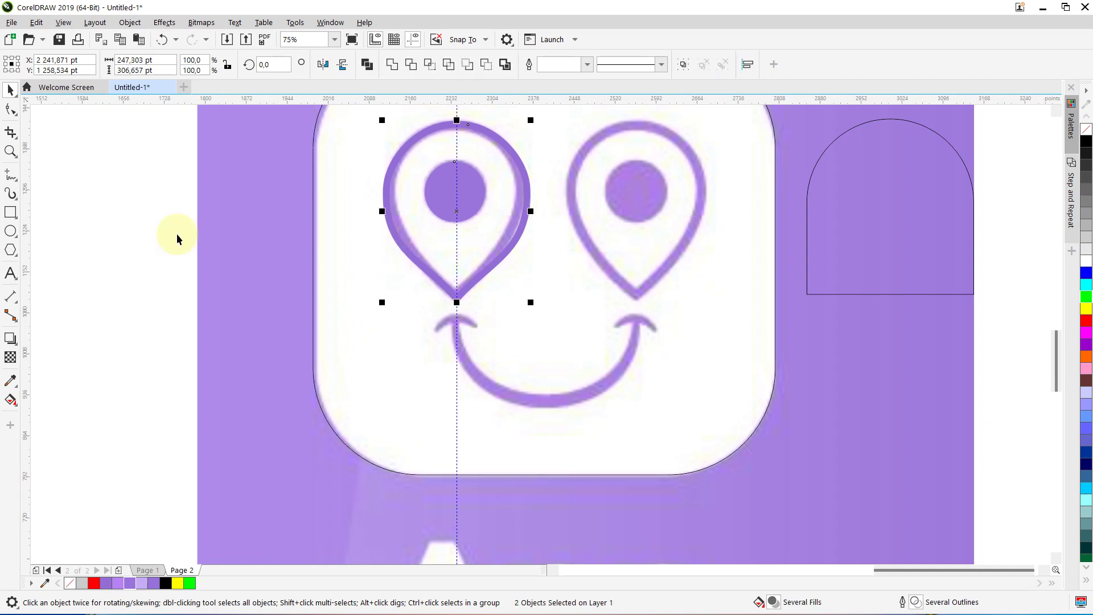
click(130, 209)
click(388, 205)
key(F10)
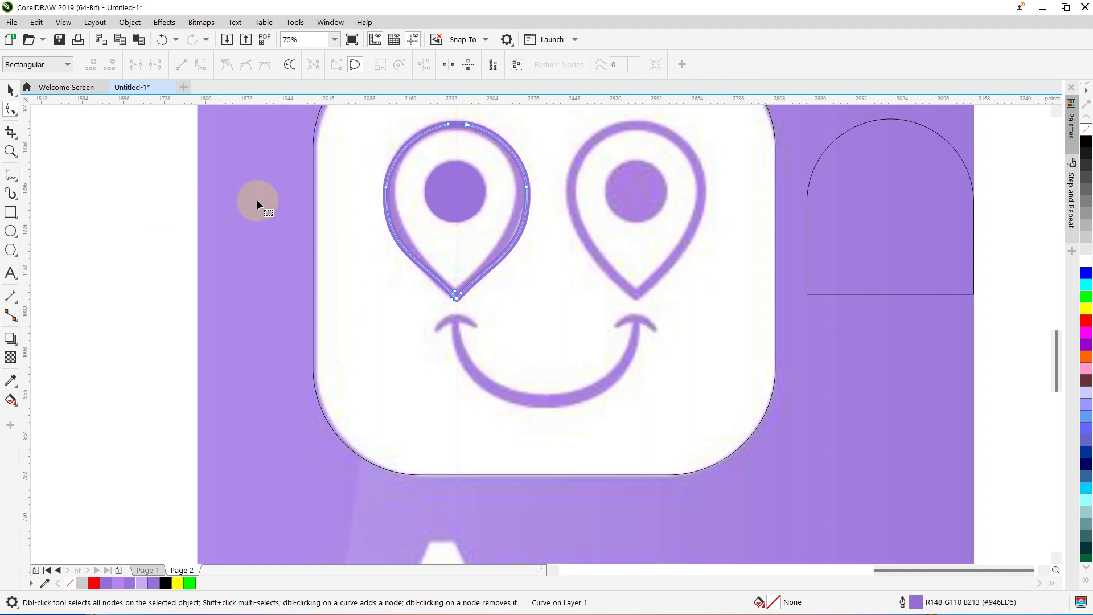
click(386, 186)
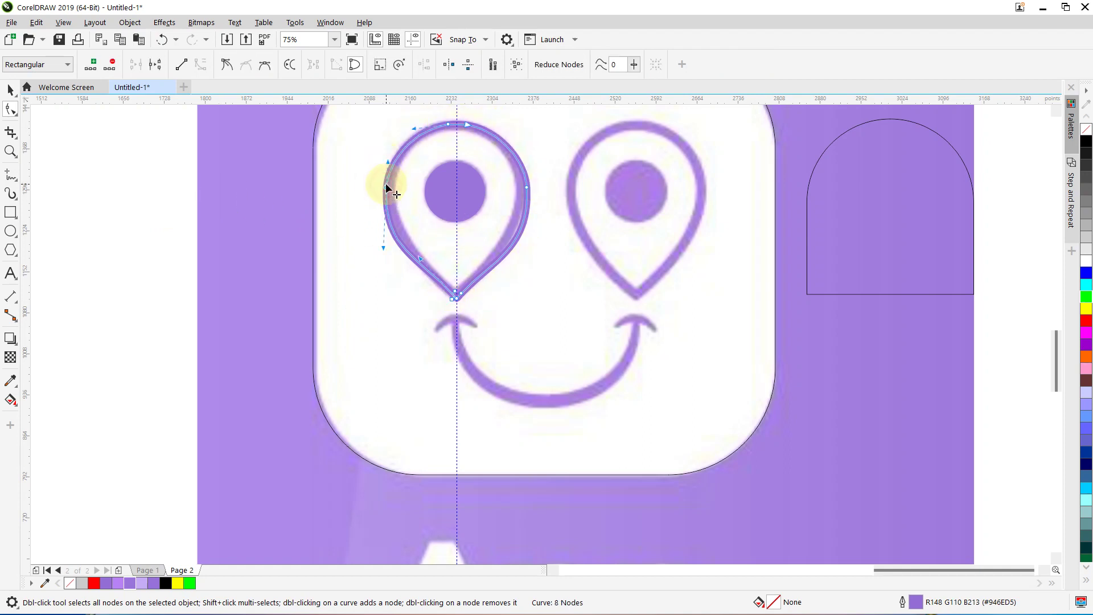
click(10, 90)
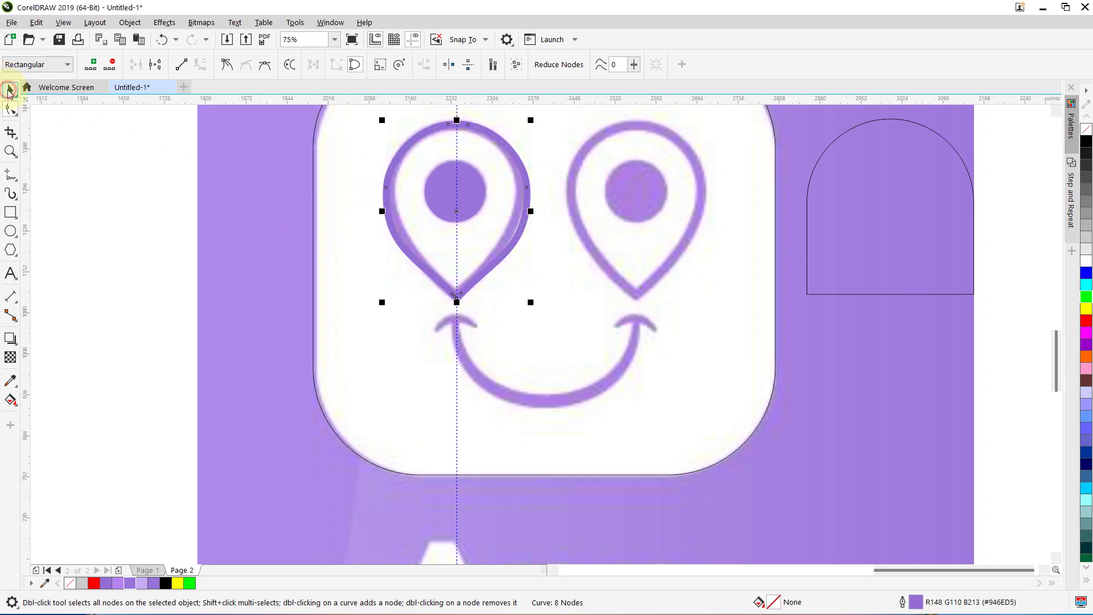
key(ctrl+shift+q)
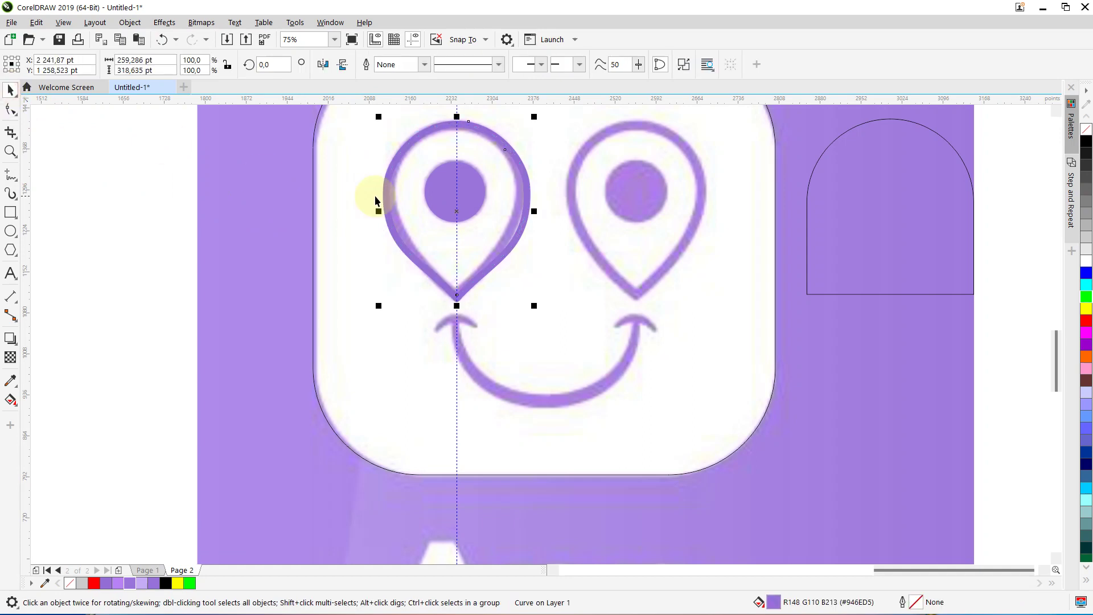
Weld the left pupil circle and the converted pin outline into one shape.
click(440, 193)
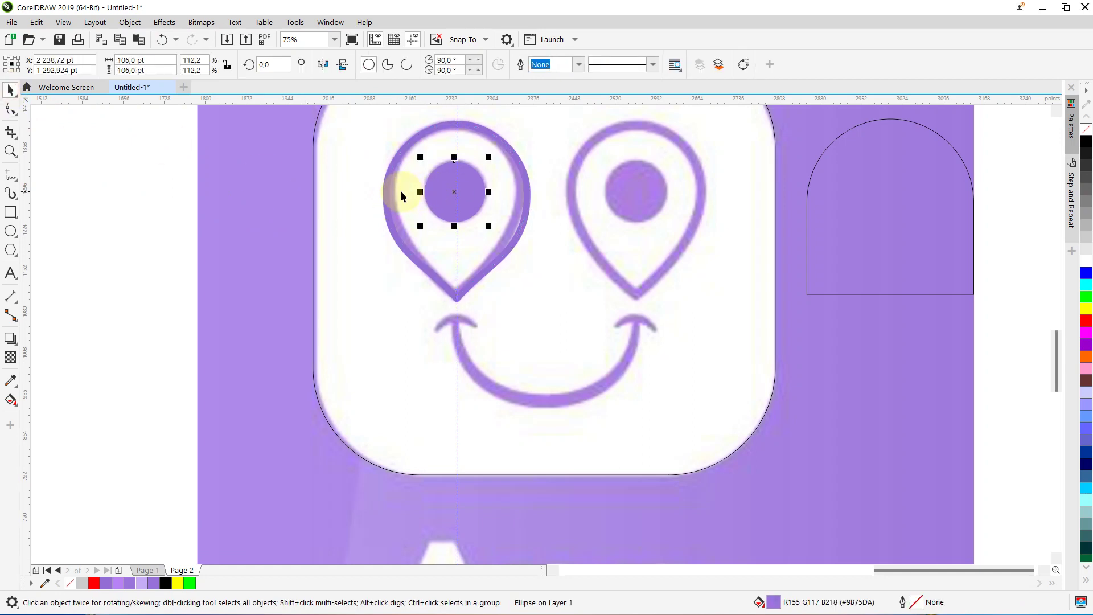
shift+click(388, 191)
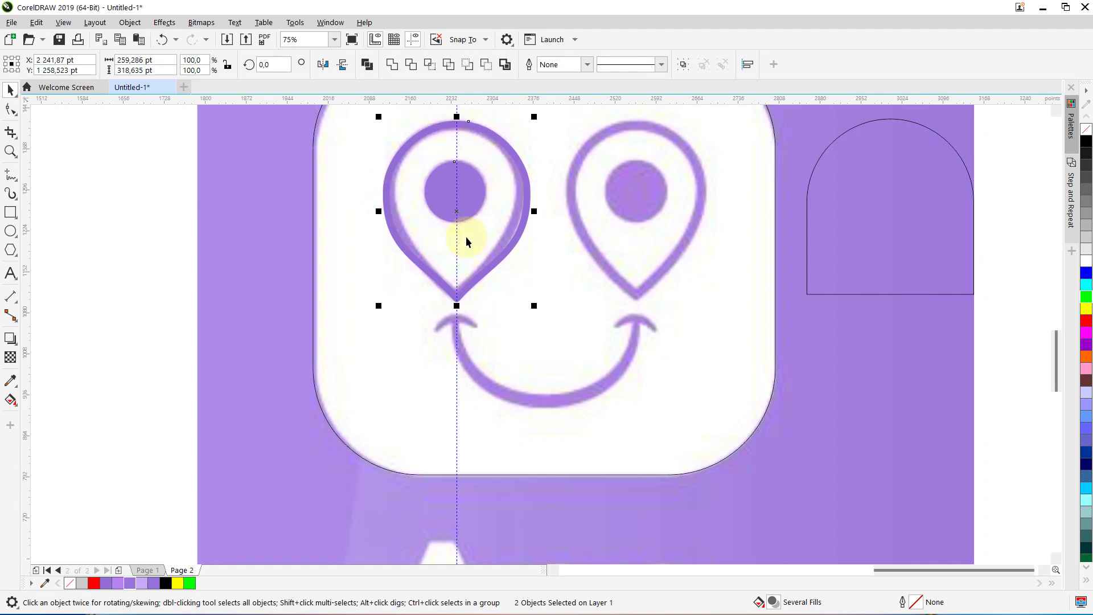
click(393, 64)
drag(454, 171, 171, 229)
key(ctrl+z)
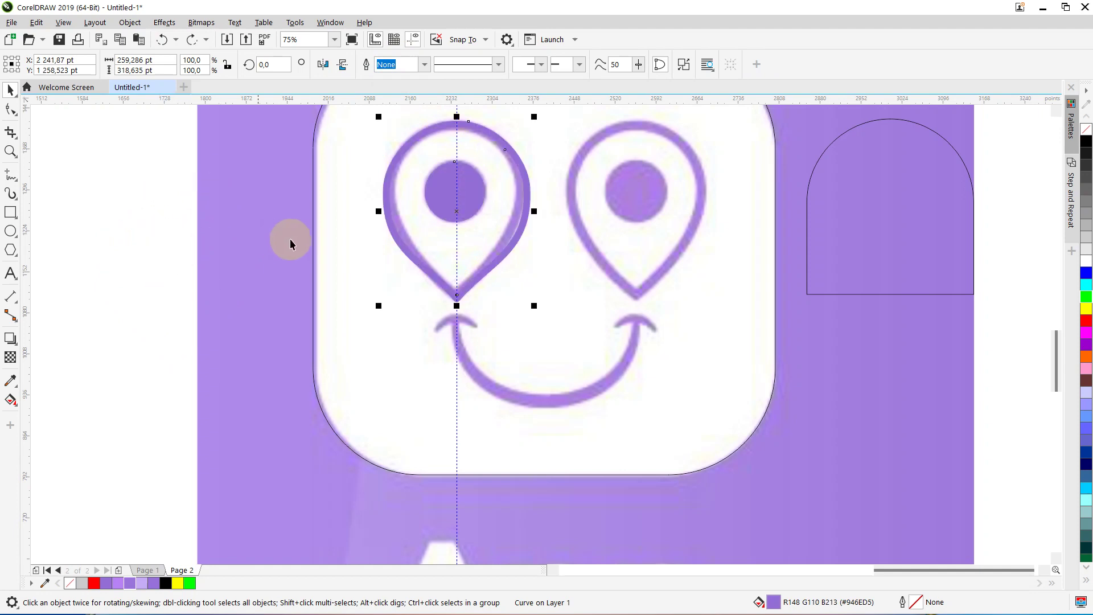
key(ctrl+d)
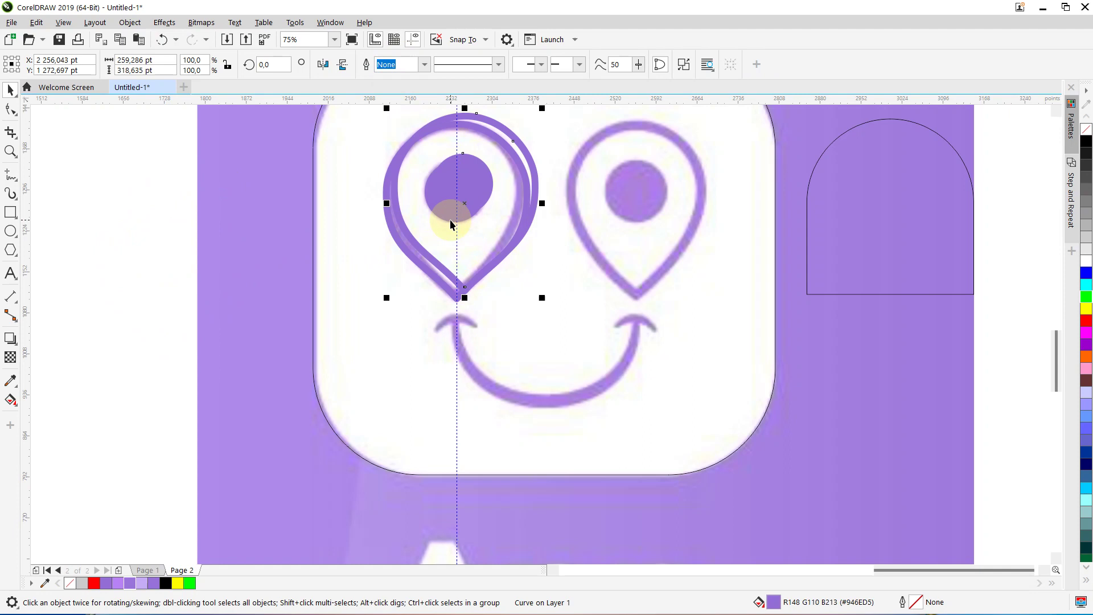
key(Delete)
Place a copy of the welded left eye over the reference's right eye, at the same height.
click(479, 194)
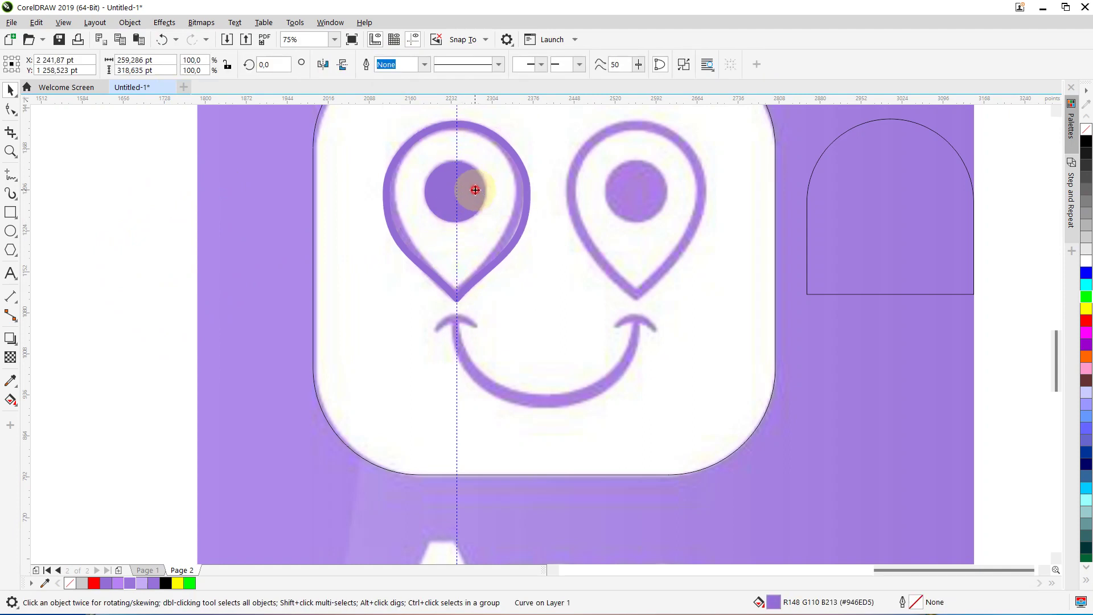
drag(479, 195, 658, 178)
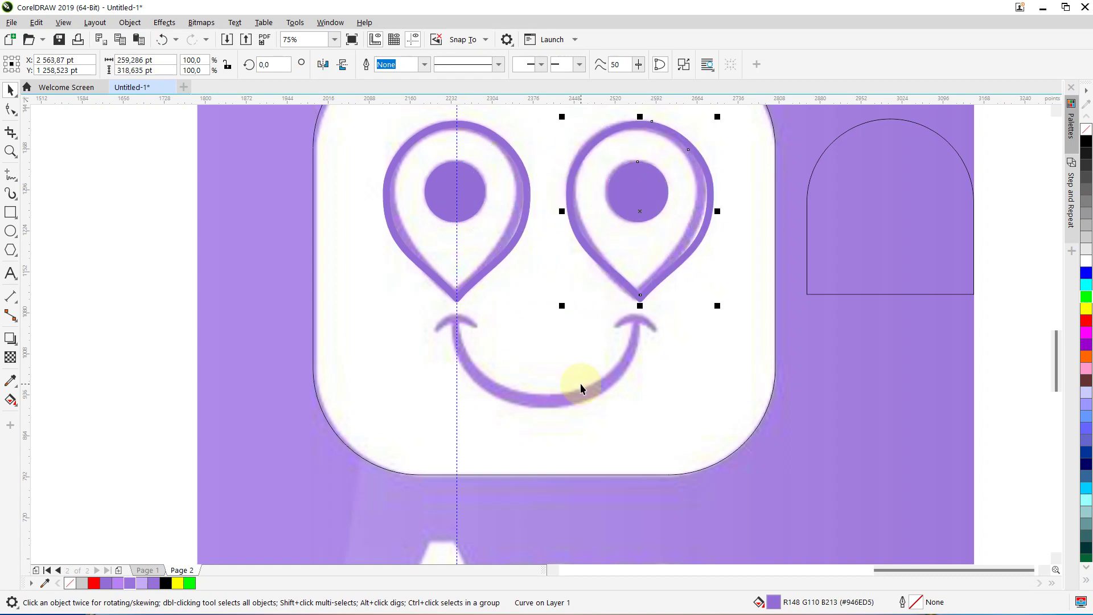
Draw an open arched curve about 71 by 22 pt with the Pen tool along the cap at the smile's left end.
scroll(581, 385, up, 4)
scroll(581, 386, up, 2)
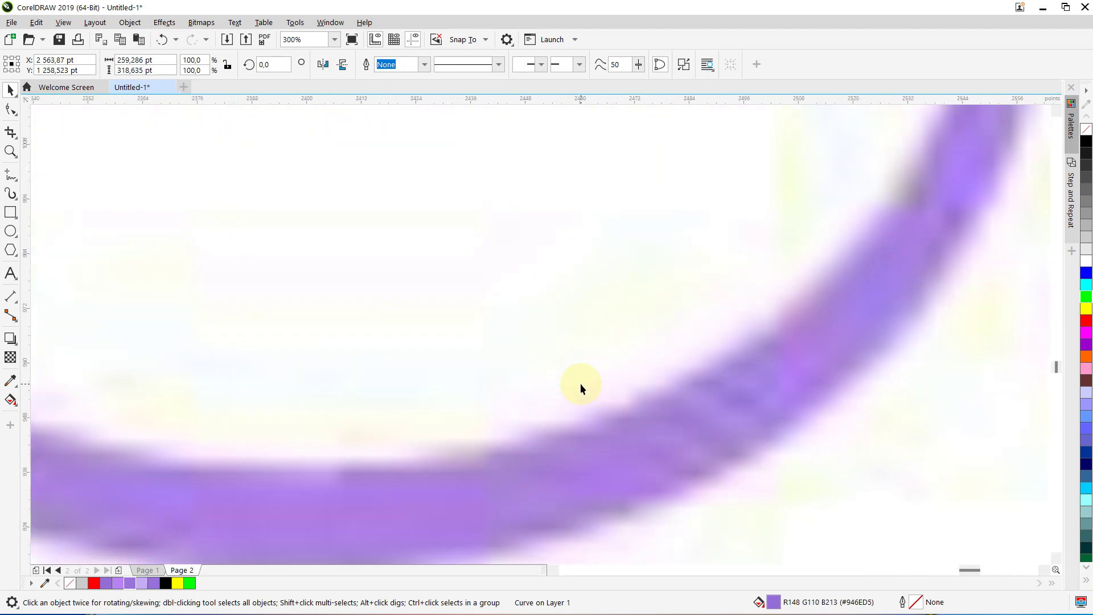
scroll(581, 387, down, 2)
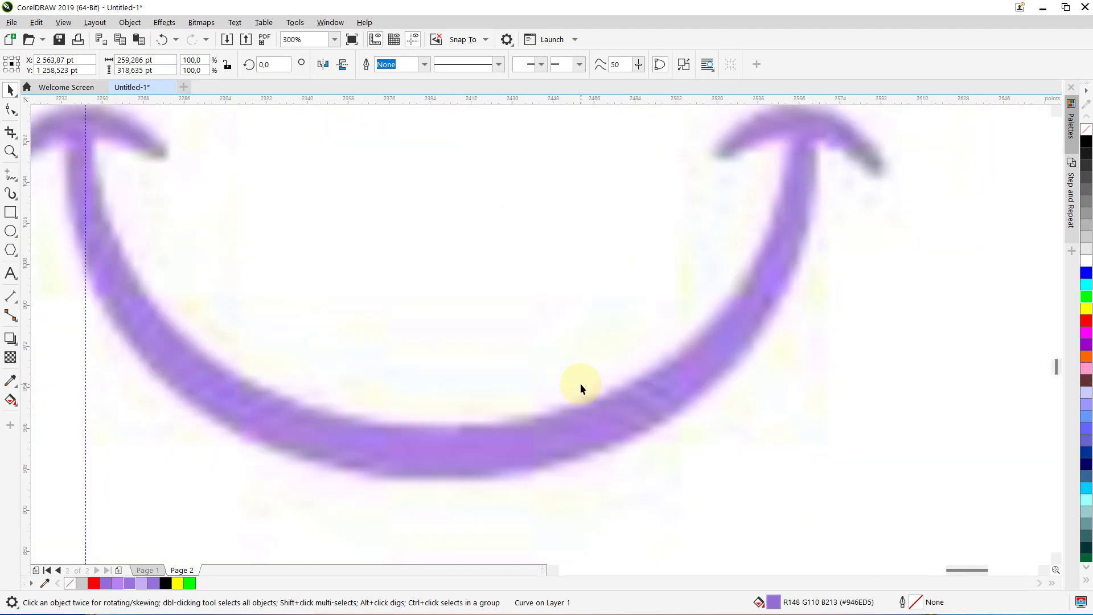
scroll(580, 389, down, 2)
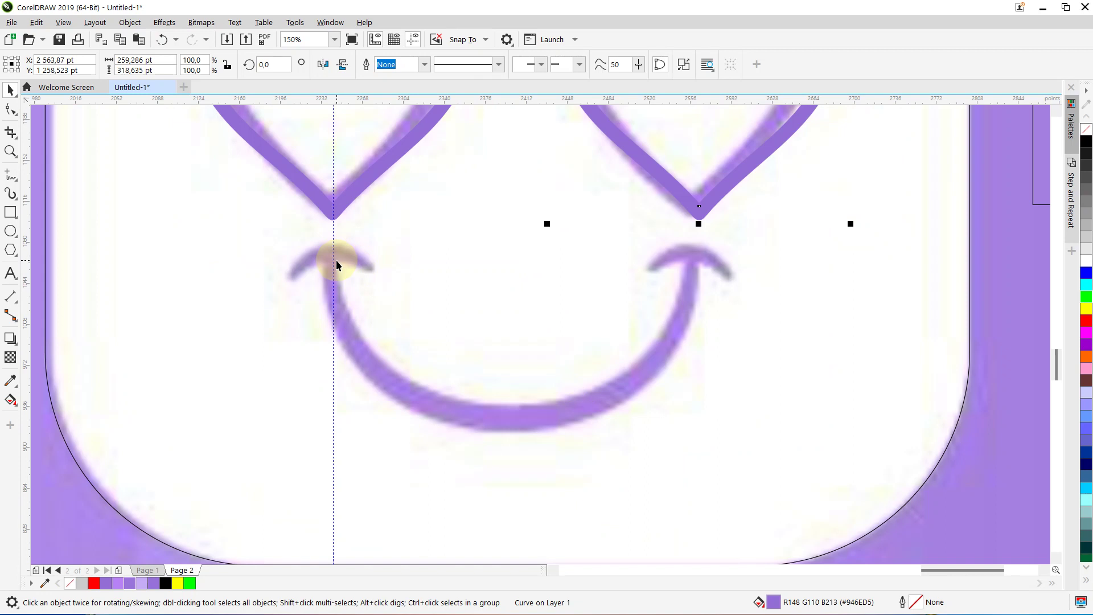
scroll(336, 264, down, 2)
scroll(336, 263, up, 2)
scroll(336, 264, up, 2)
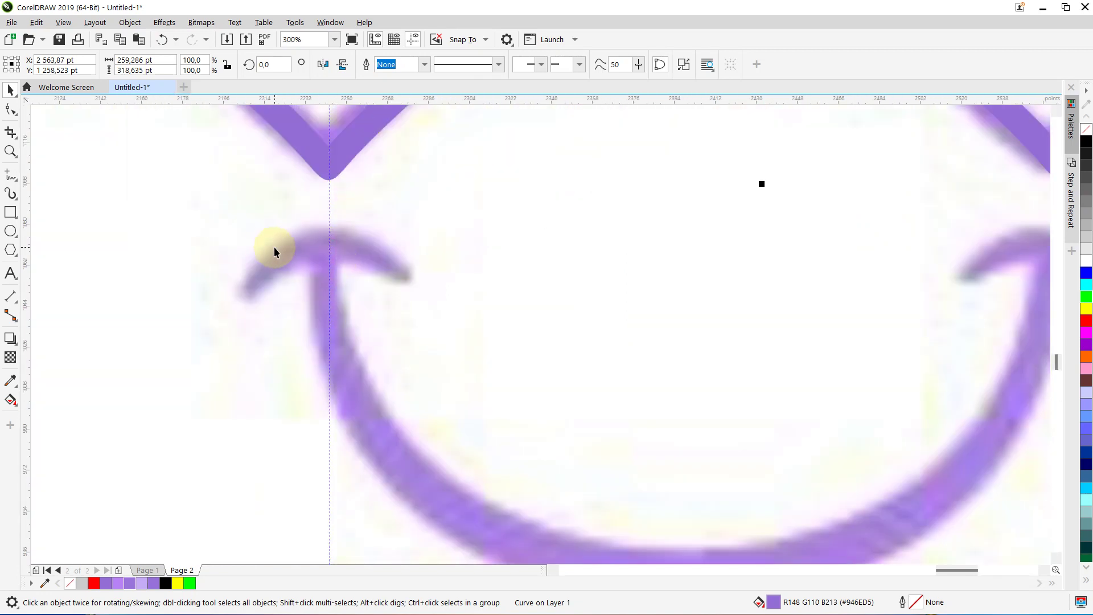
scroll(274, 248, up, 2)
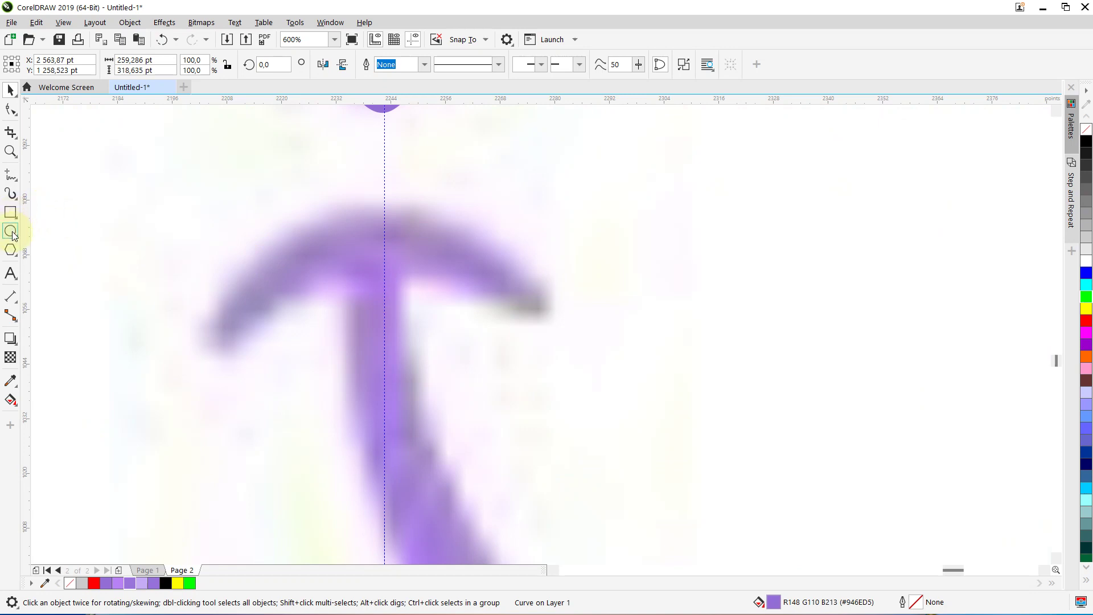
click(19, 185)
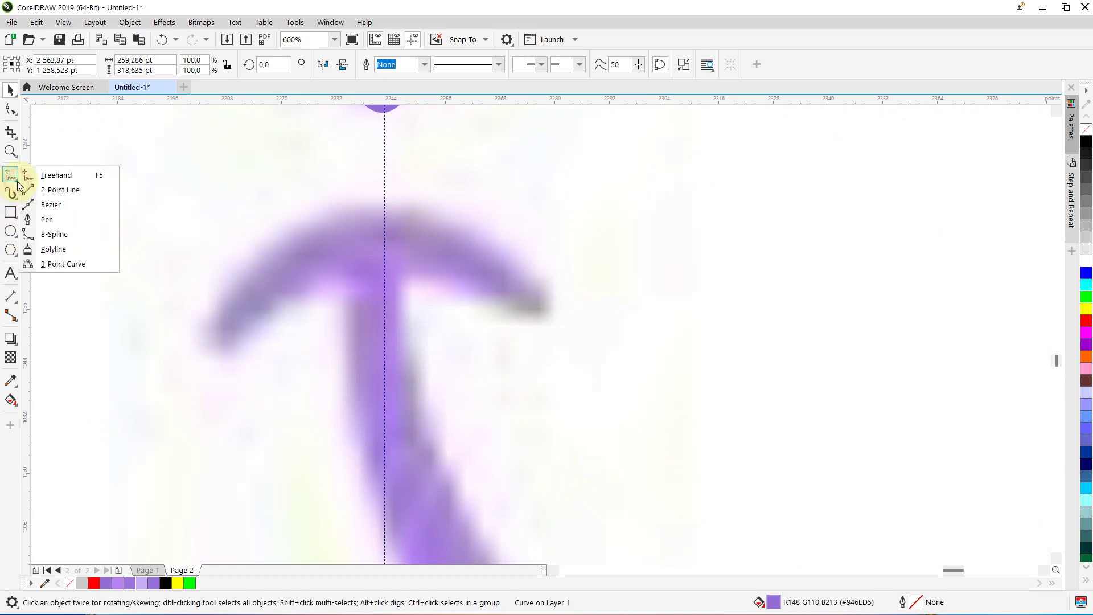
click(49, 218)
click(221, 344)
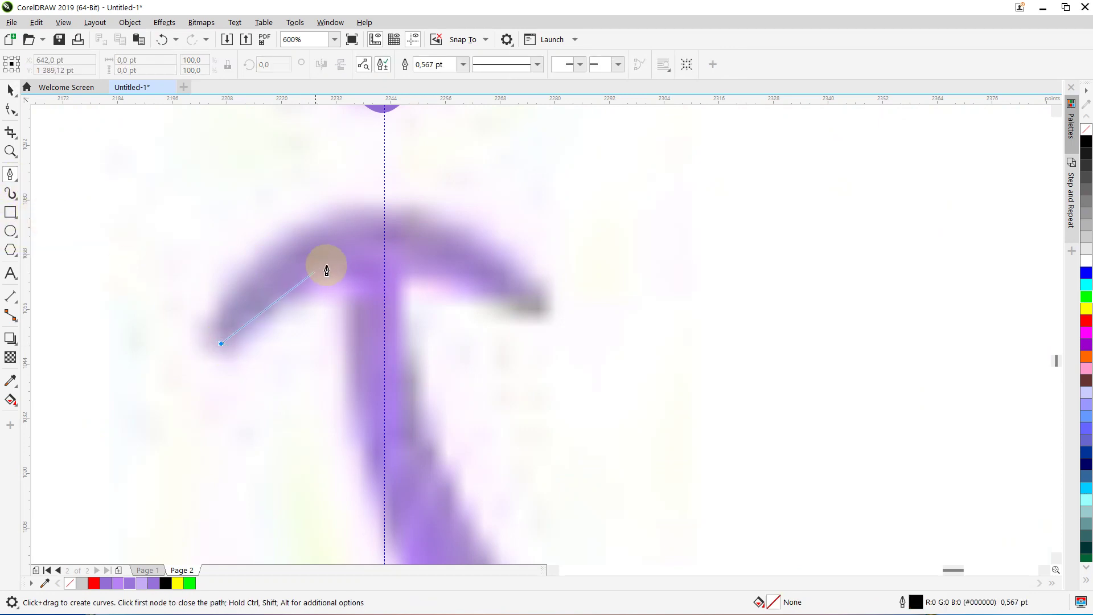
drag(381, 242, 506, 242)
double_click(545, 318)
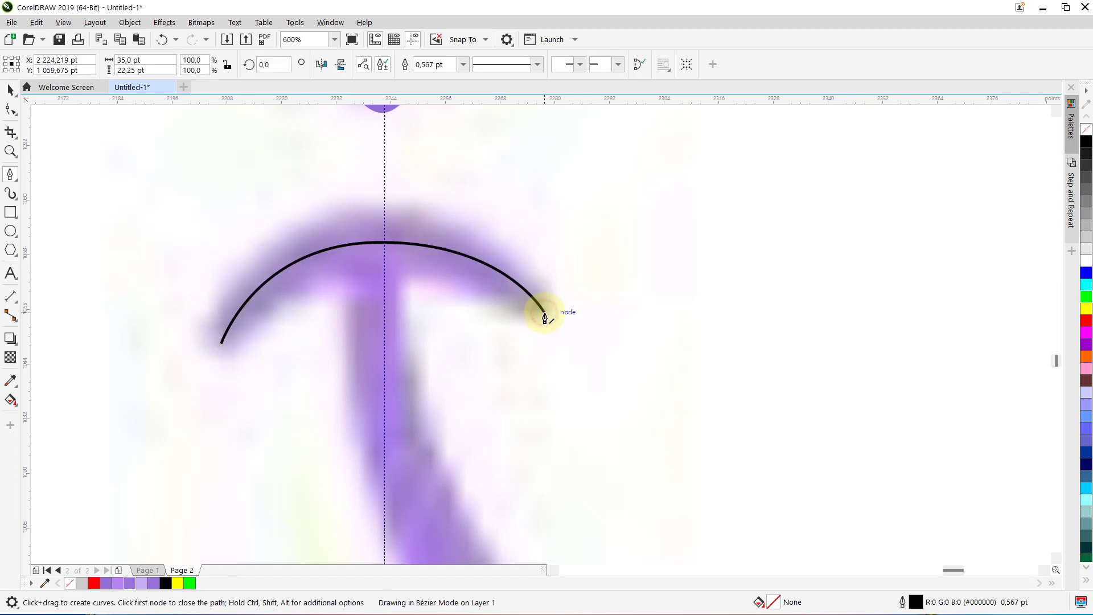
Set the smile cap curve's outline width to 10 pt and open its nodes for editing.
click(9, 94)
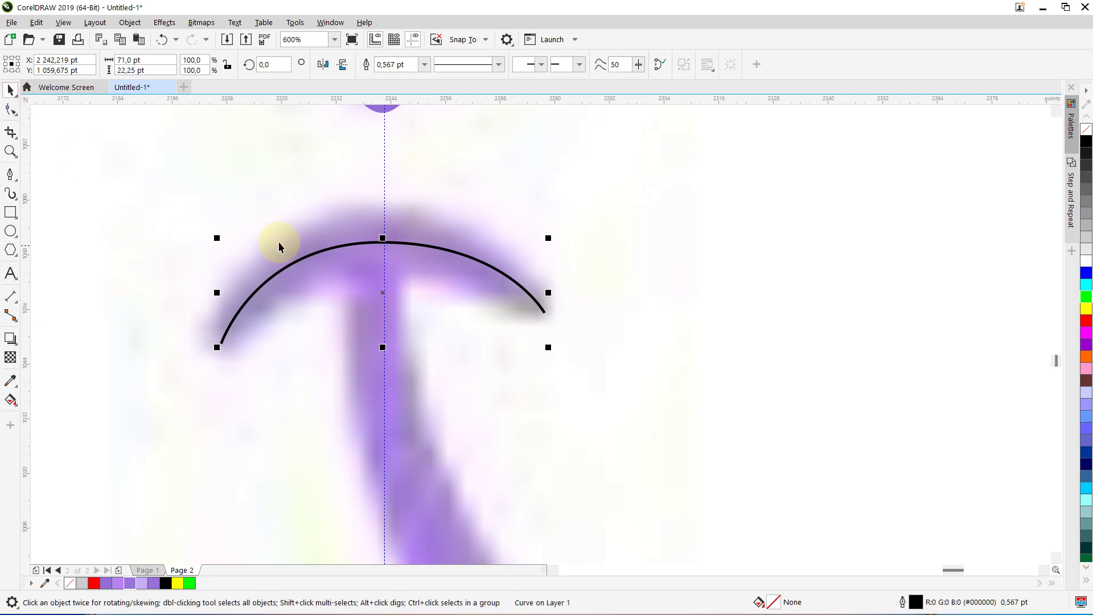
click(424, 65)
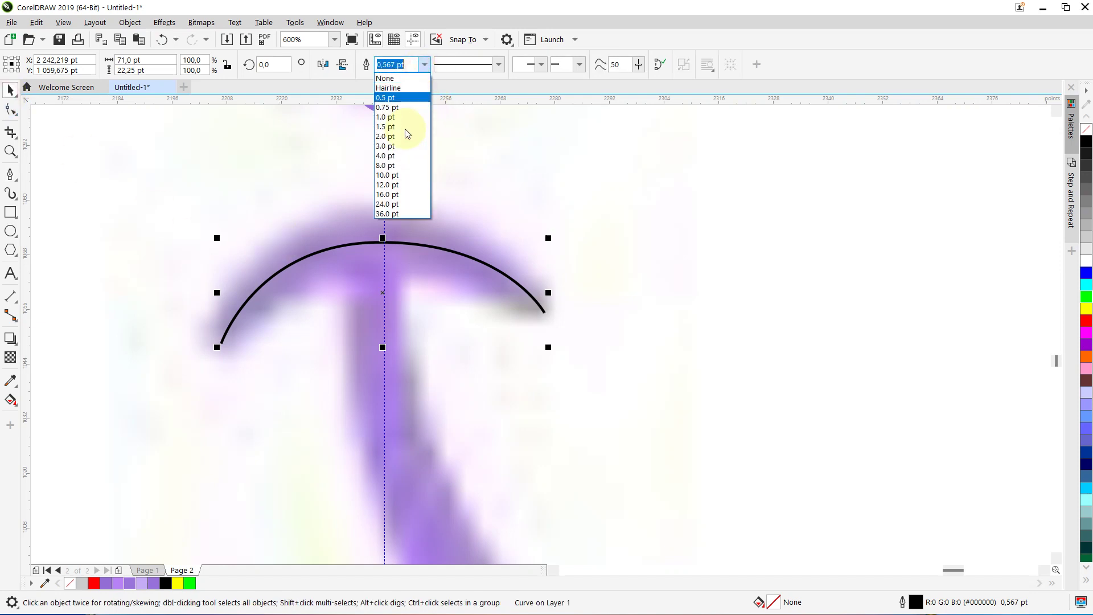
click(391, 177)
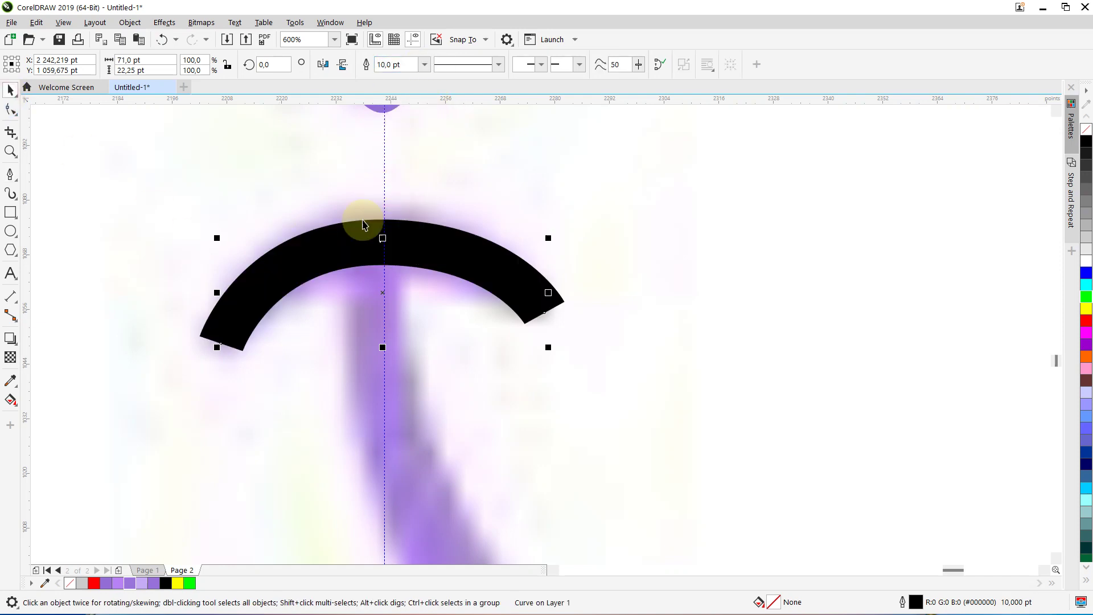
key(F10)
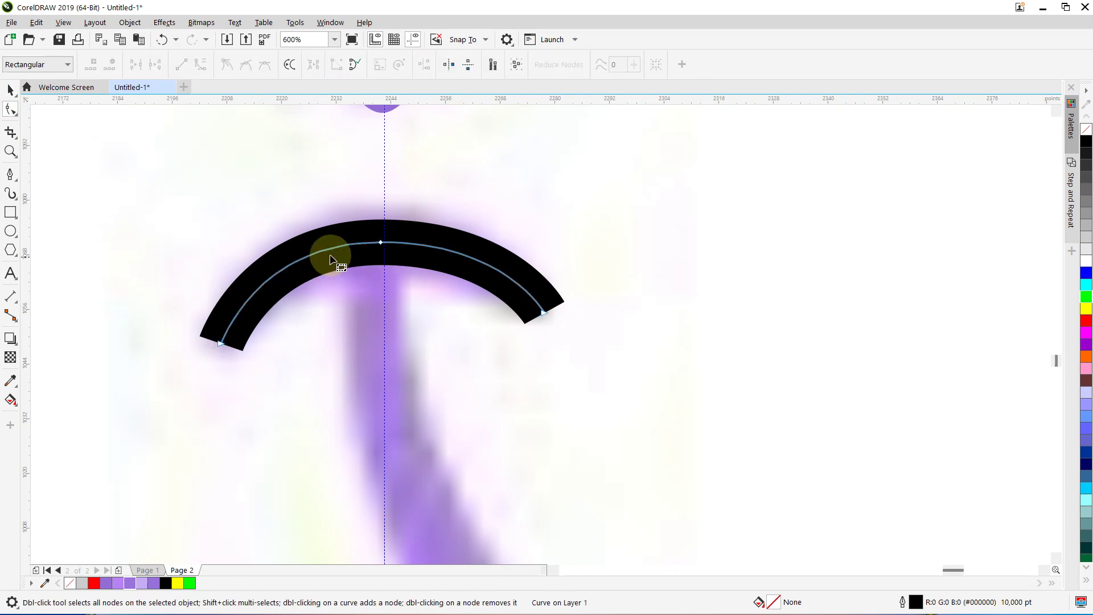
Convert the smile cap's outline to an object and taper its left end to a single narrow tip node.
key(ctrl+shift+q)
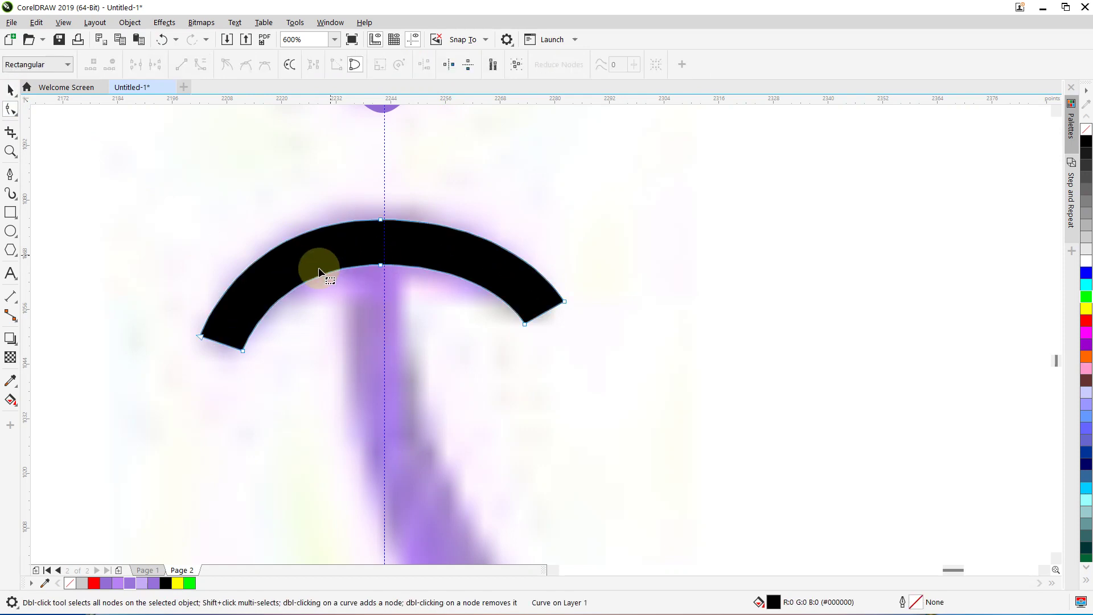
click(219, 344)
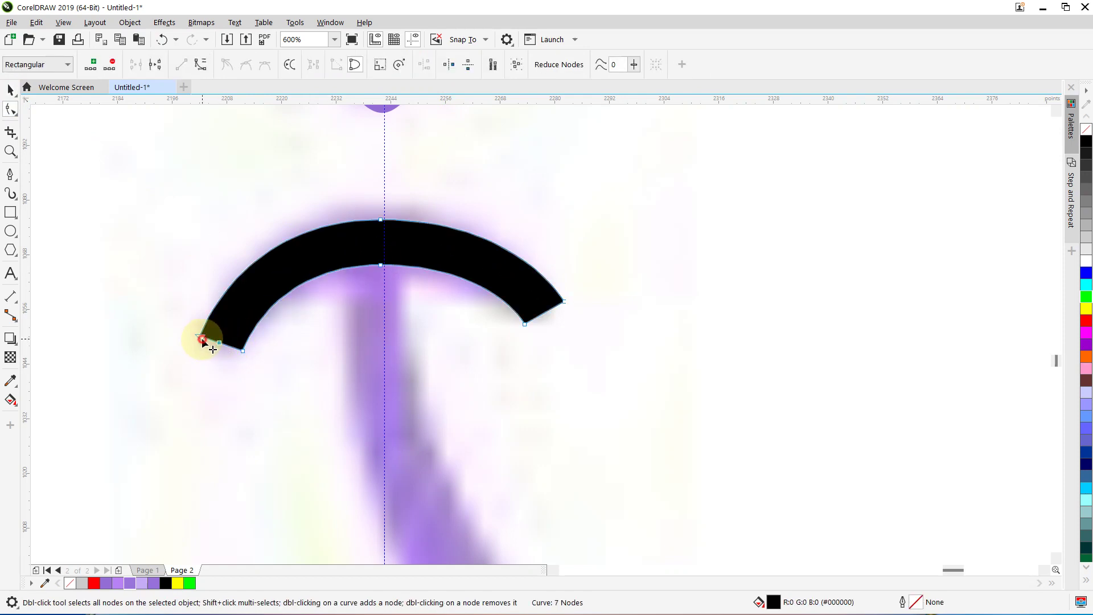
double_click(203, 339)
double_click(244, 352)
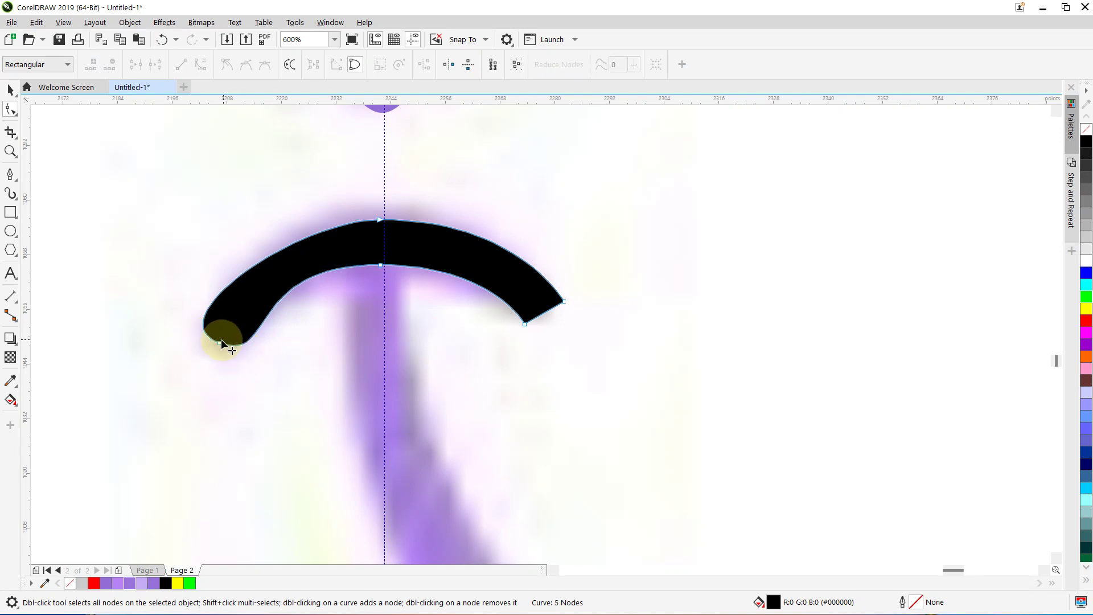
click(220, 344)
drag(271, 359, 232, 342)
drag(155, 324, 211, 329)
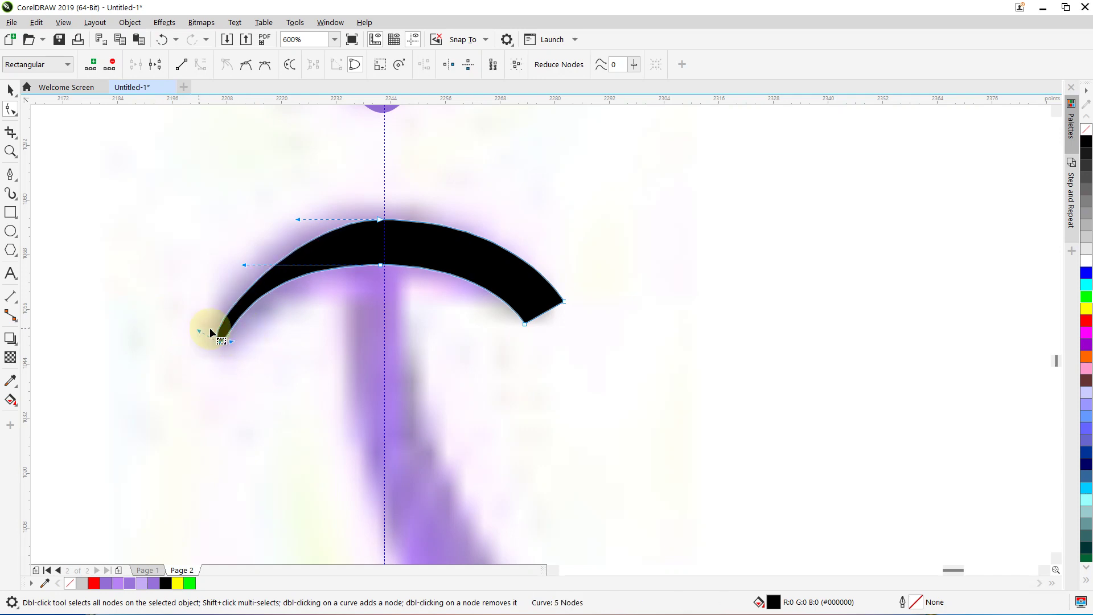
Replace the corner nodes at the cap's right end with one middle node and shorten its handles into a sharp tip.
double_click(545, 313)
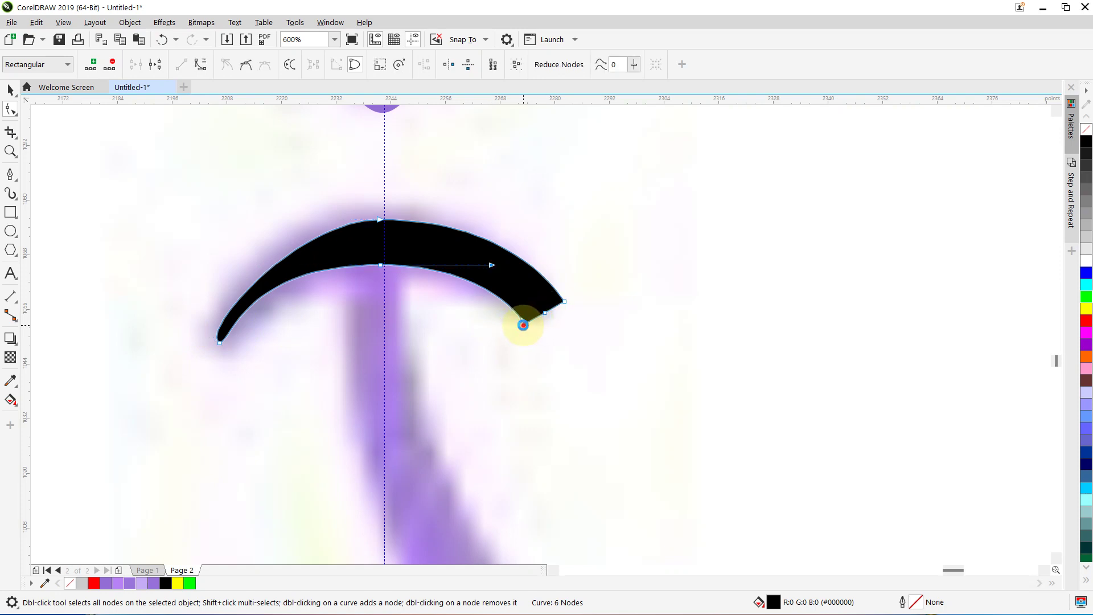
double_click(564, 300)
double_click(561, 304)
click(545, 312)
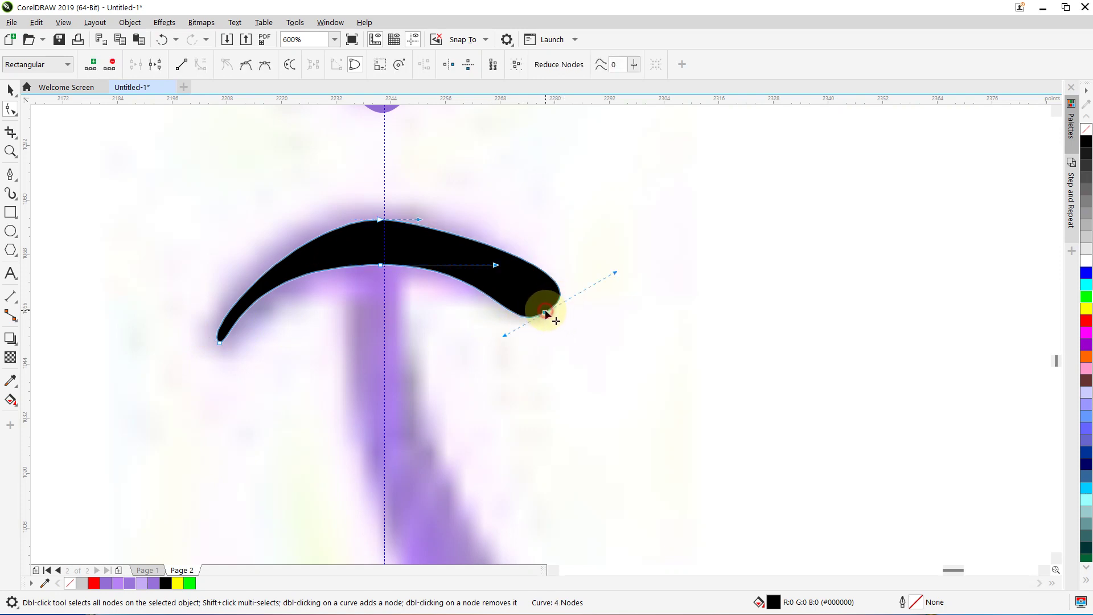
drag(615, 276, 554, 310)
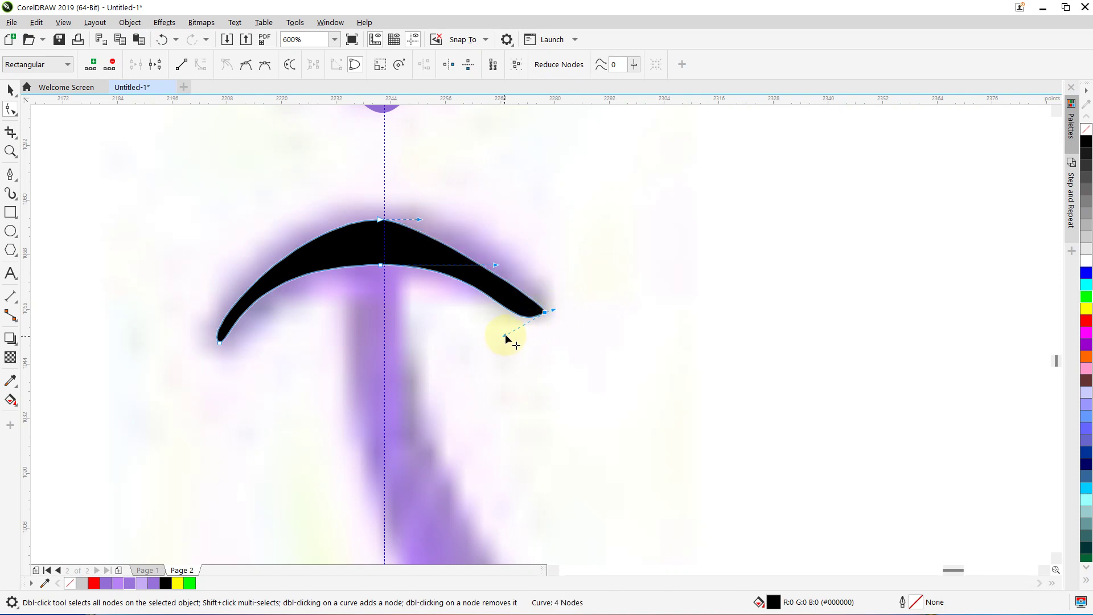
drag(505, 337, 546, 312)
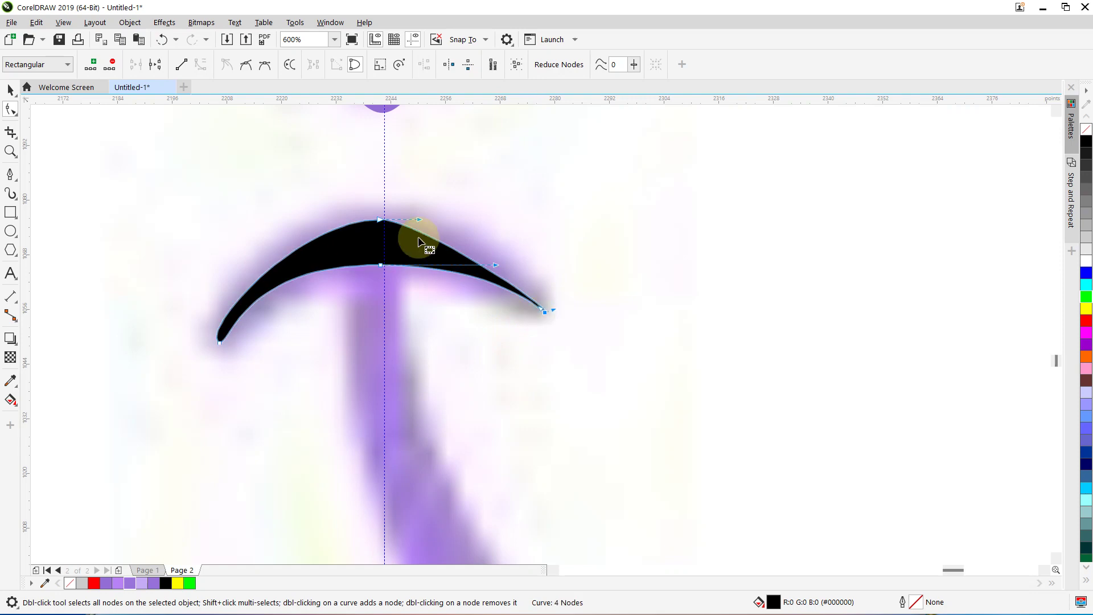
Round the cap's upper edge on both sides of its top node, then refine the lower edge and left tip handles.
drag(419, 221, 466, 217)
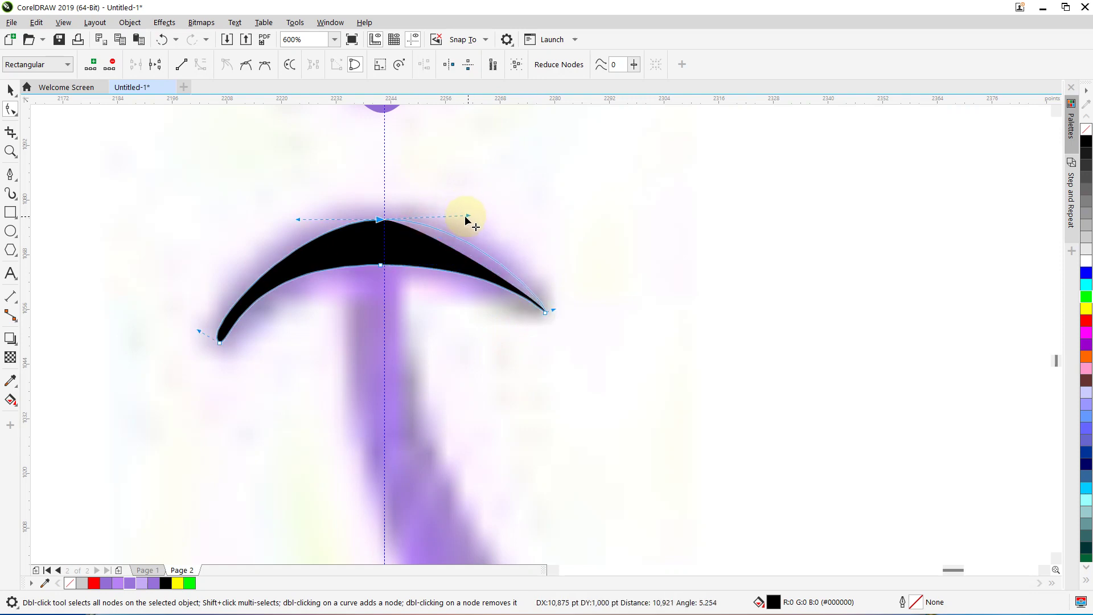
drag(379, 220, 271, 220)
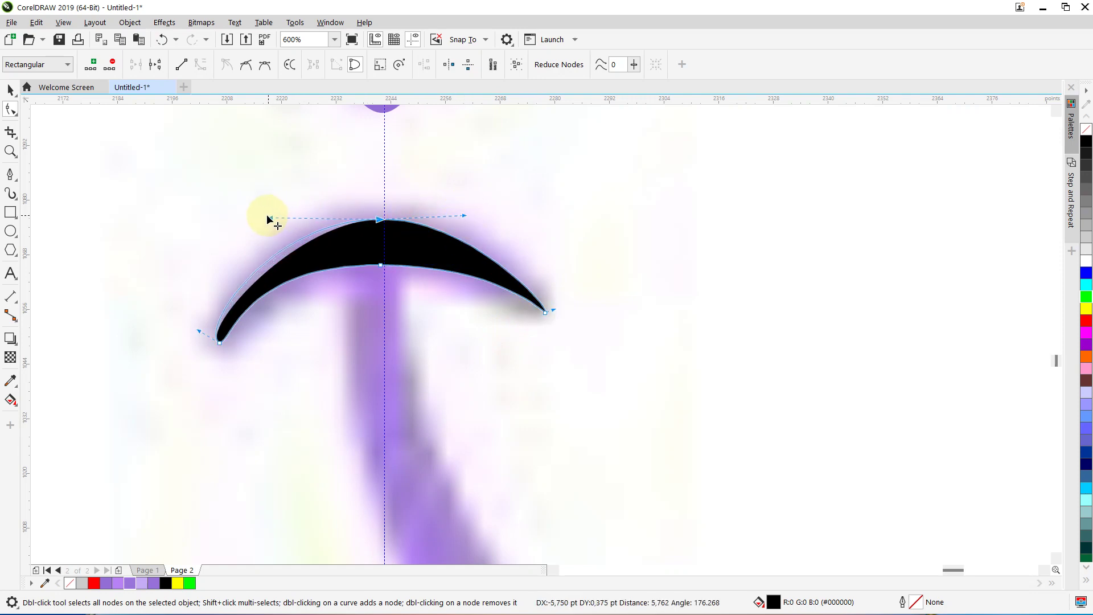
click(380, 265)
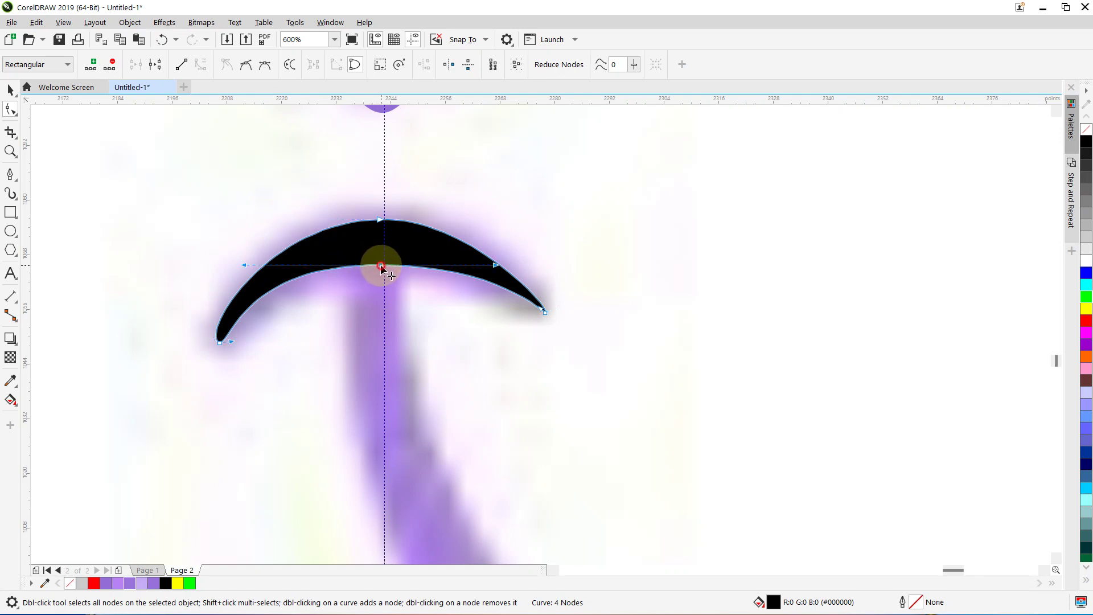
drag(494, 266, 494, 260)
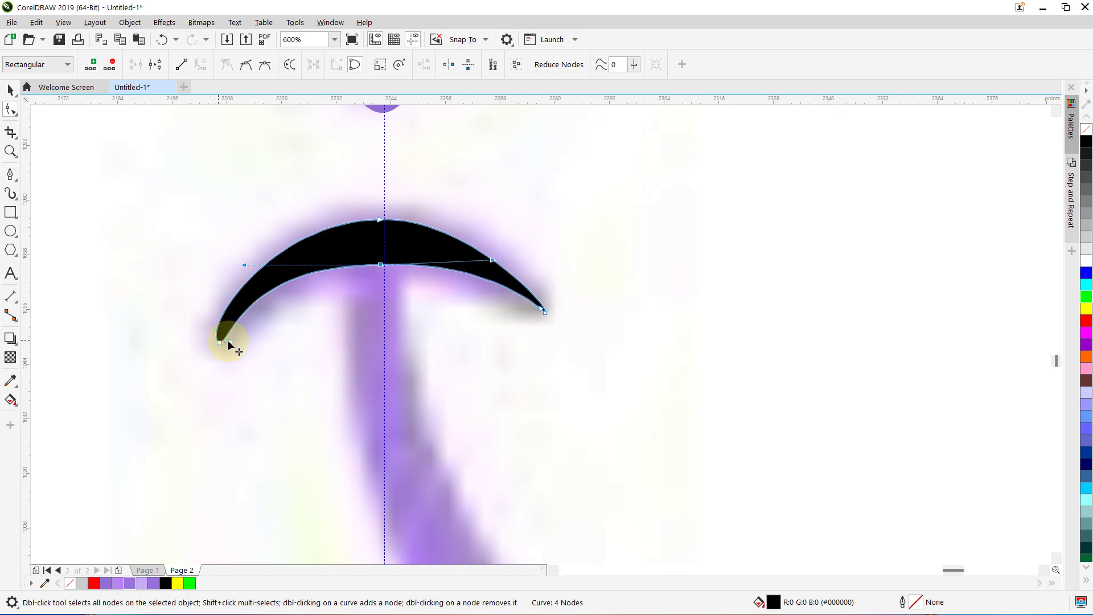
drag(232, 343, 207, 330)
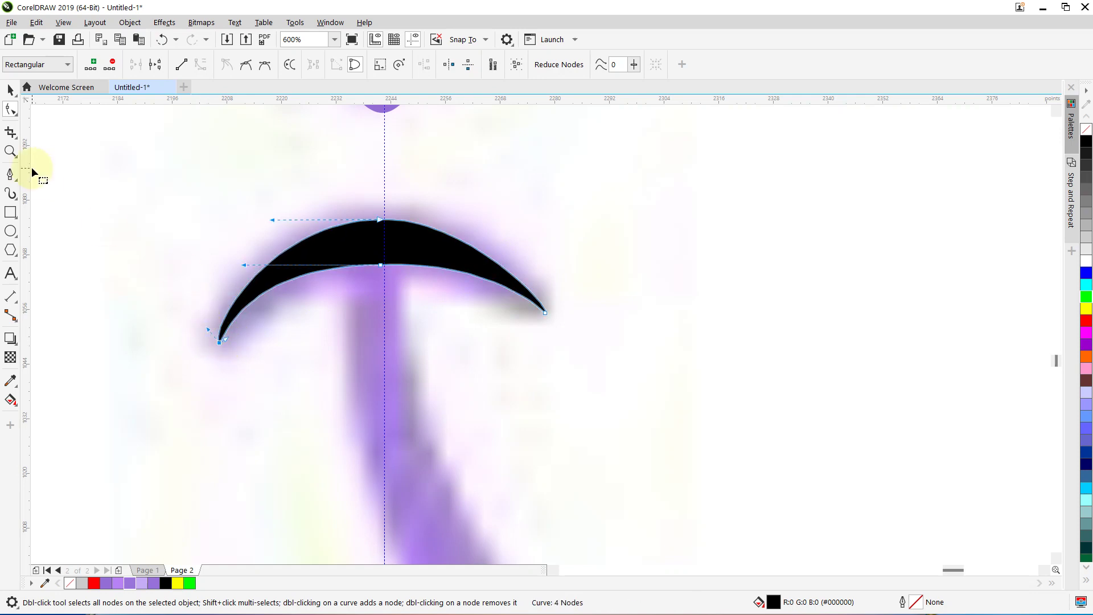
Place a copy of the tapered cap over the right end of the reference smile.
click(10, 90)
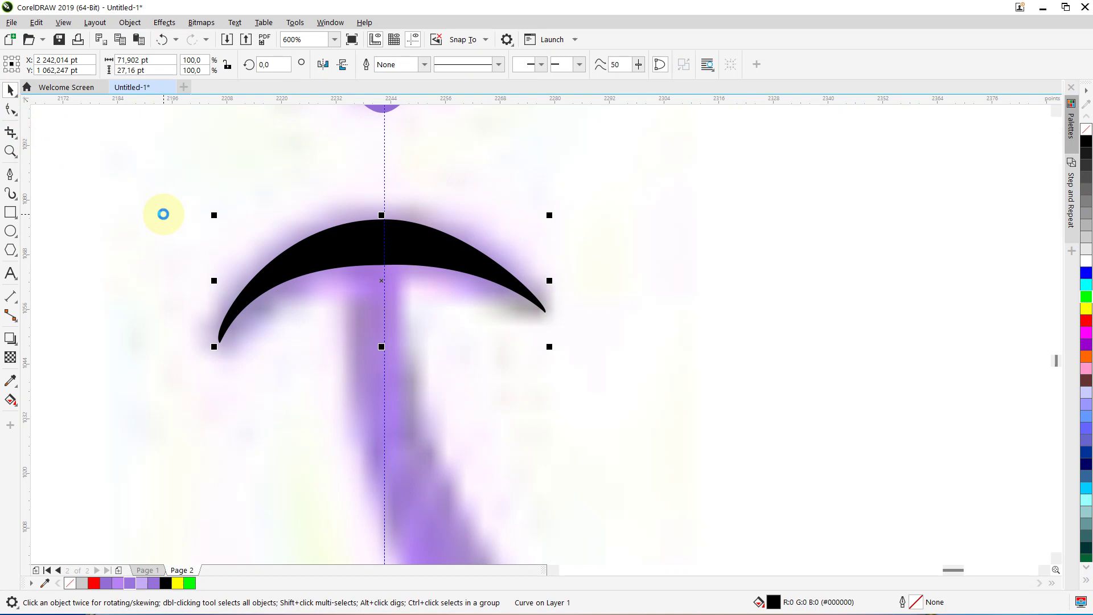
scroll(162, 214, down, 5)
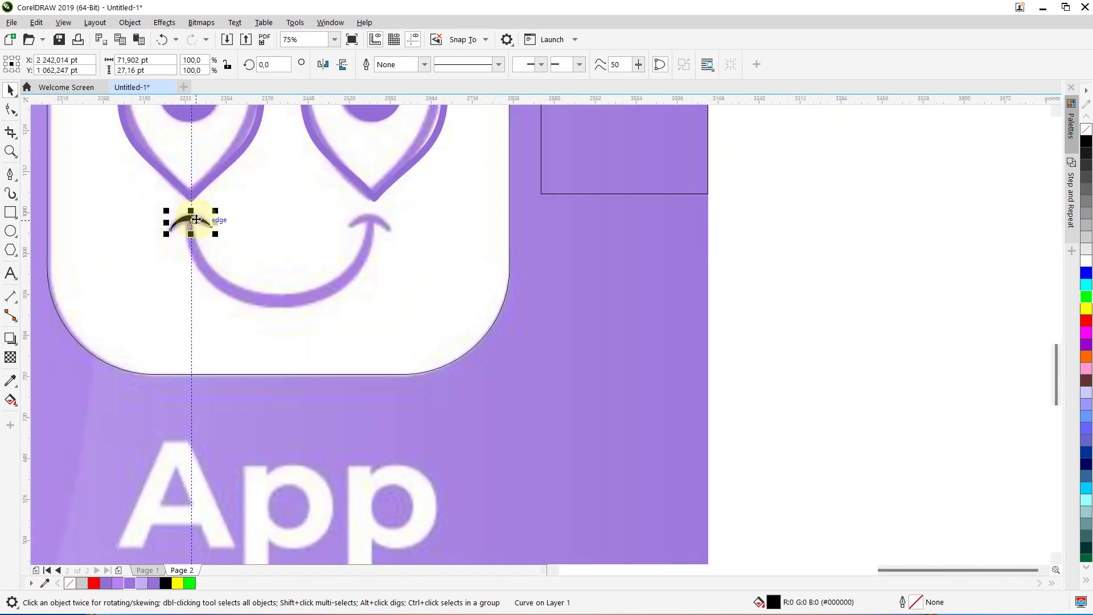
drag(196, 220, 371, 221)
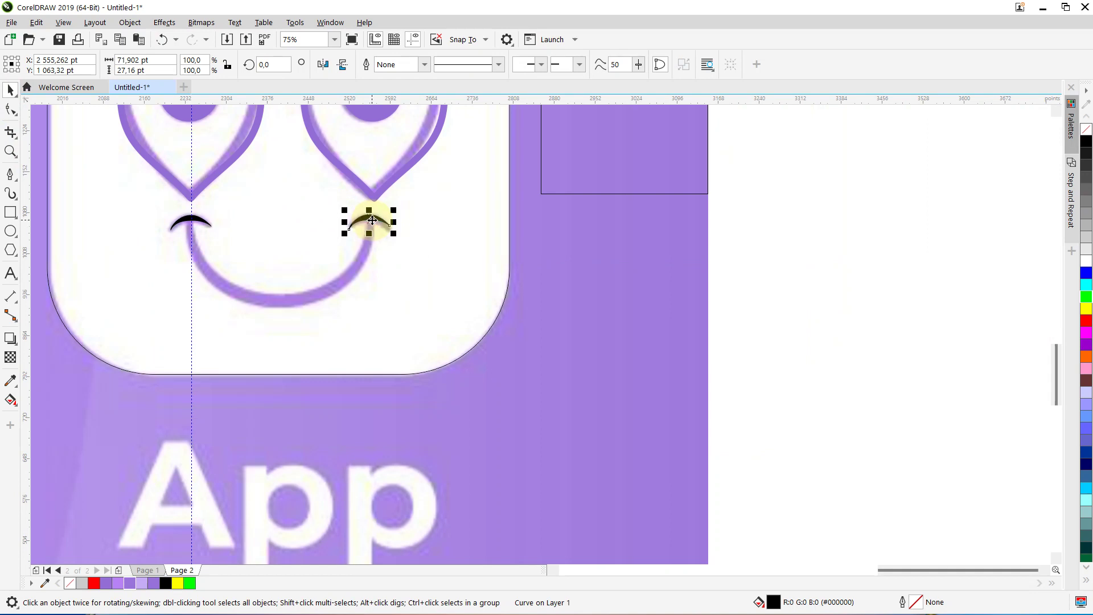
Draw a closed smile band about 331 by 167 pt with the Pen tool, following the reference between the two caps.
scroll(237, 231, up, 2)
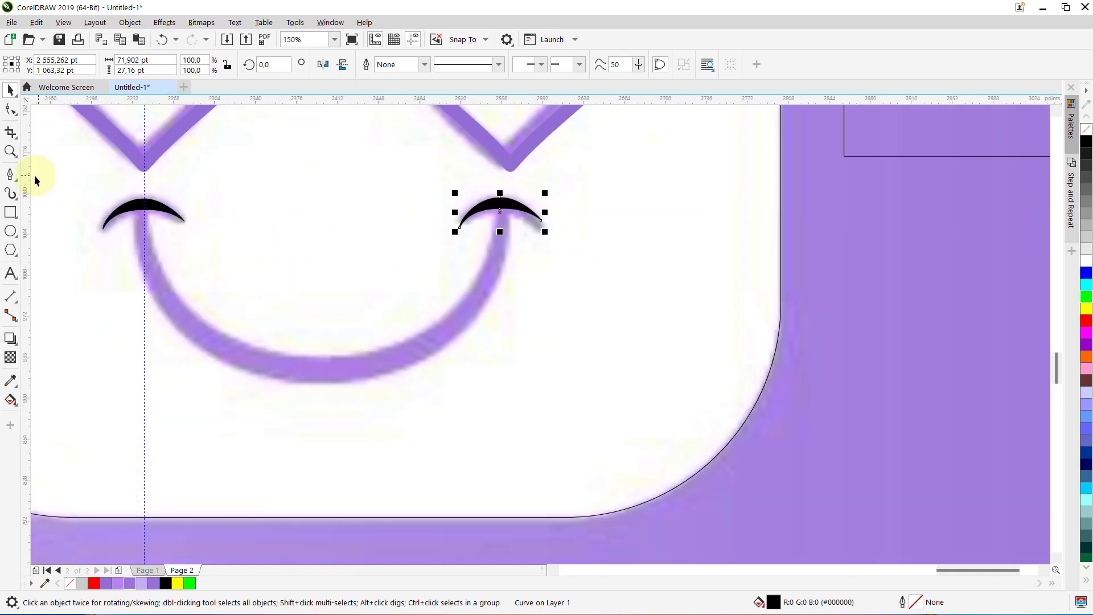
click(10, 174)
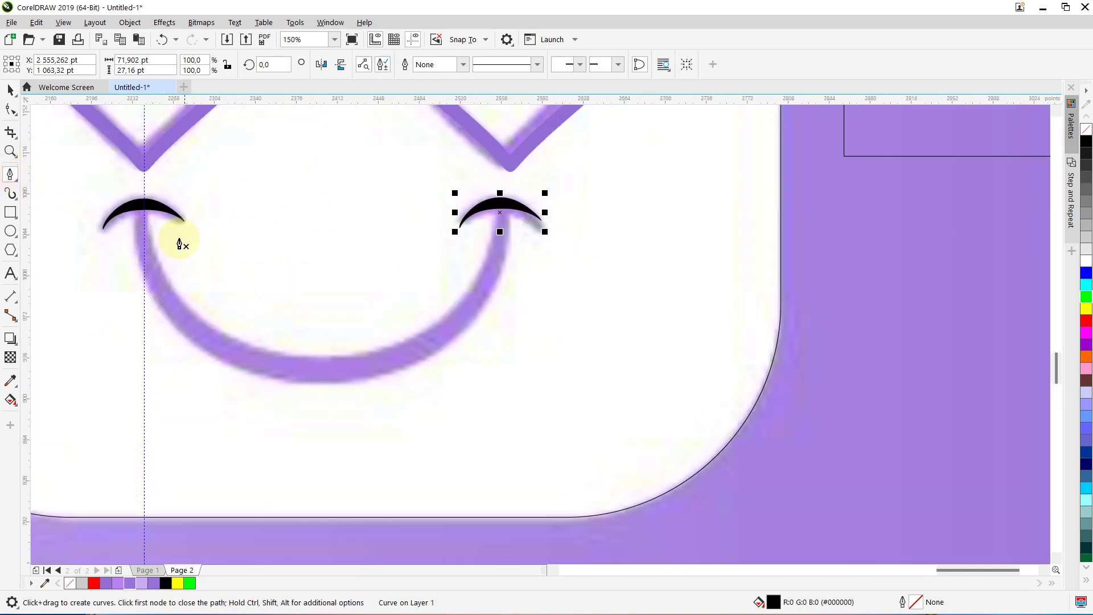
click(147, 205)
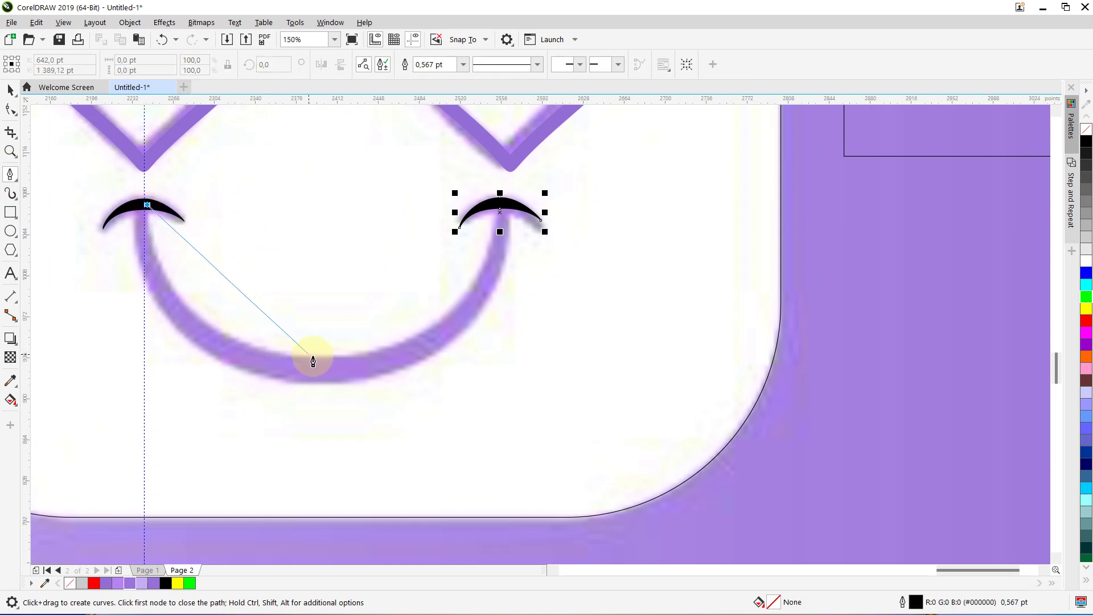
mouse_move(321, 360)
mouse_down()
mouse_move(454, 359)
mouse_move(488, 347)
mouse_up()
click(498, 209)
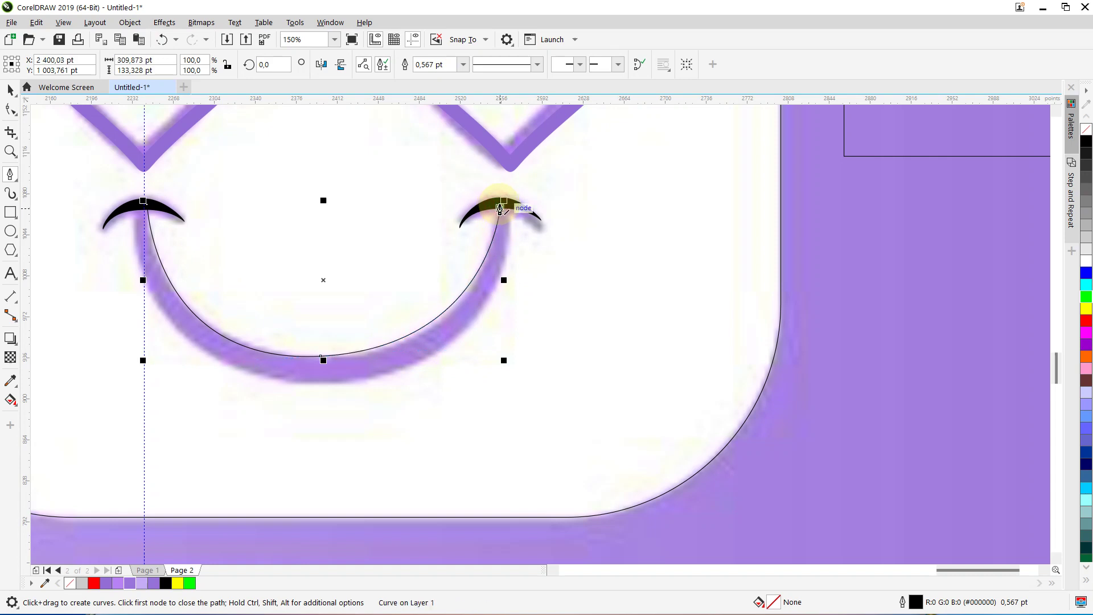
click(512, 206)
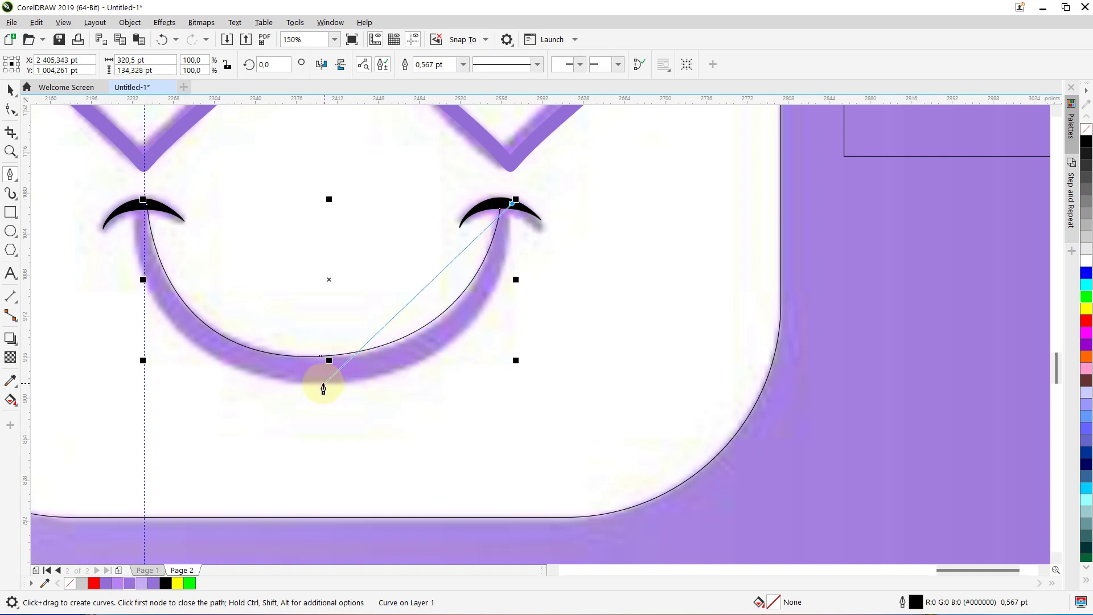
drag(323, 384, 155, 376)
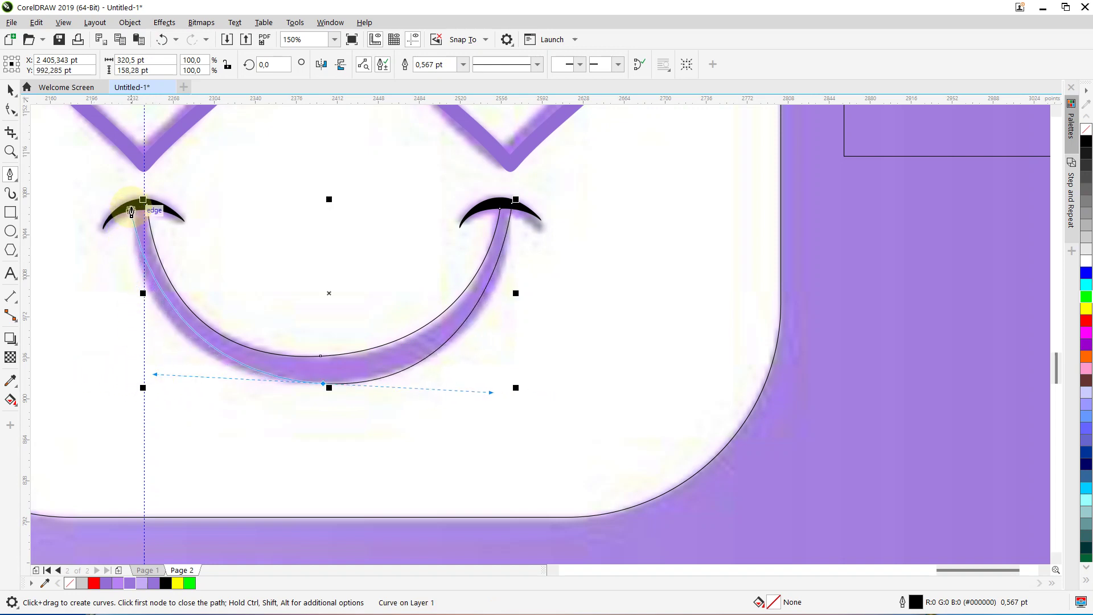
drag(135, 203, 136, 179)
Reshape the smile band's looped left end so that it stays inside the left cap.
scroll(135, 181, up, 1)
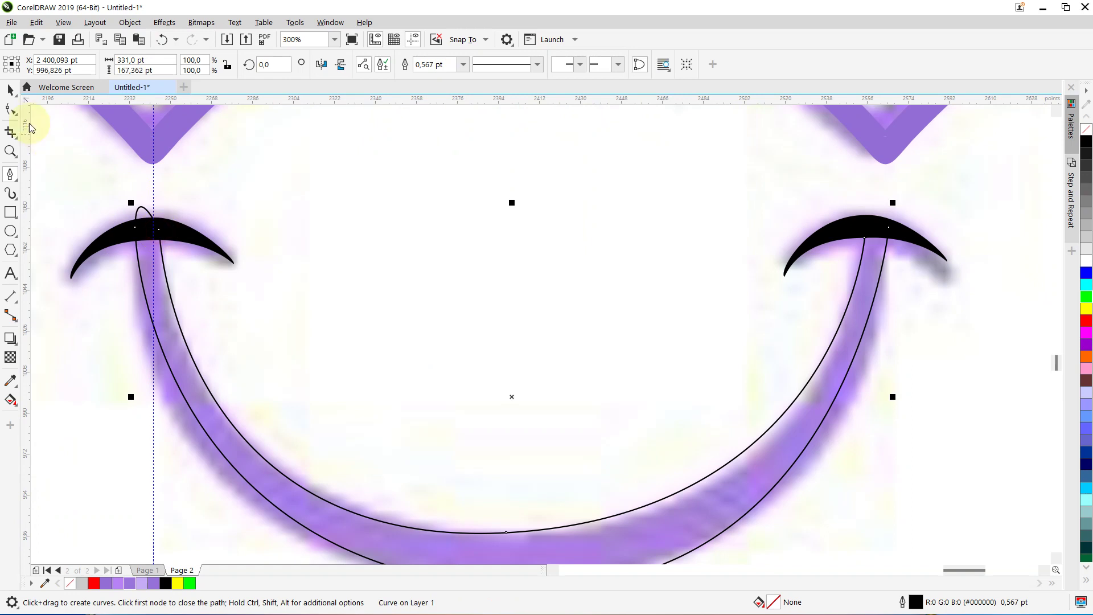
click(10, 108)
mouse_move(142, 209)
mouse_down()
mouse_move(166, 287)
mouse_move(147, 228)
mouse_up()
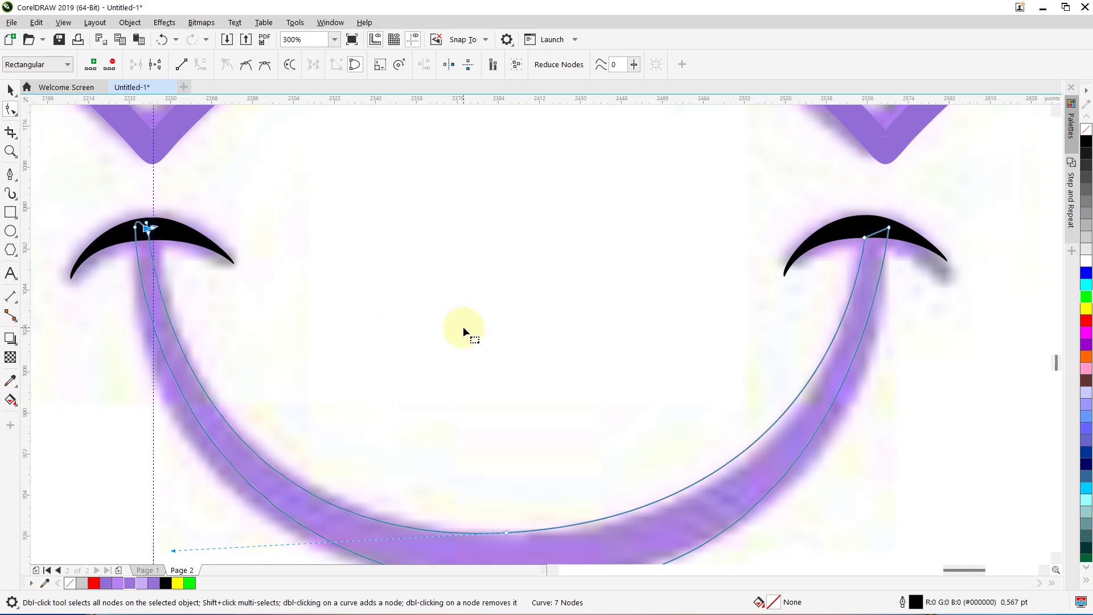
Select the smile band and both caps, fill them red and remove their outlines.
scroll(463, 326, down, 3)
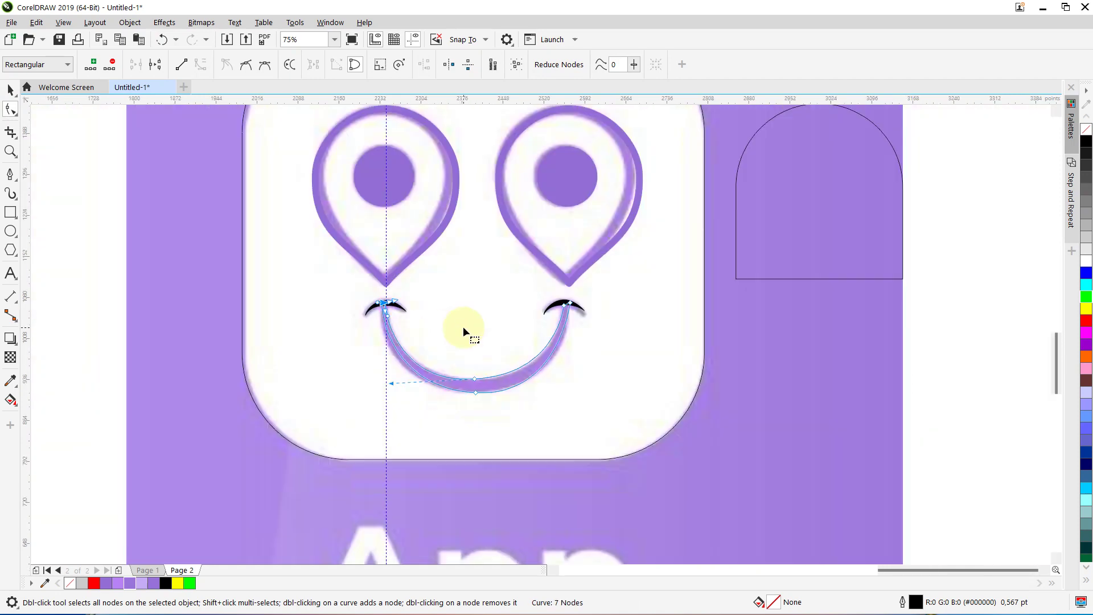
click(10, 90)
drag(599, 408, 599, 409)
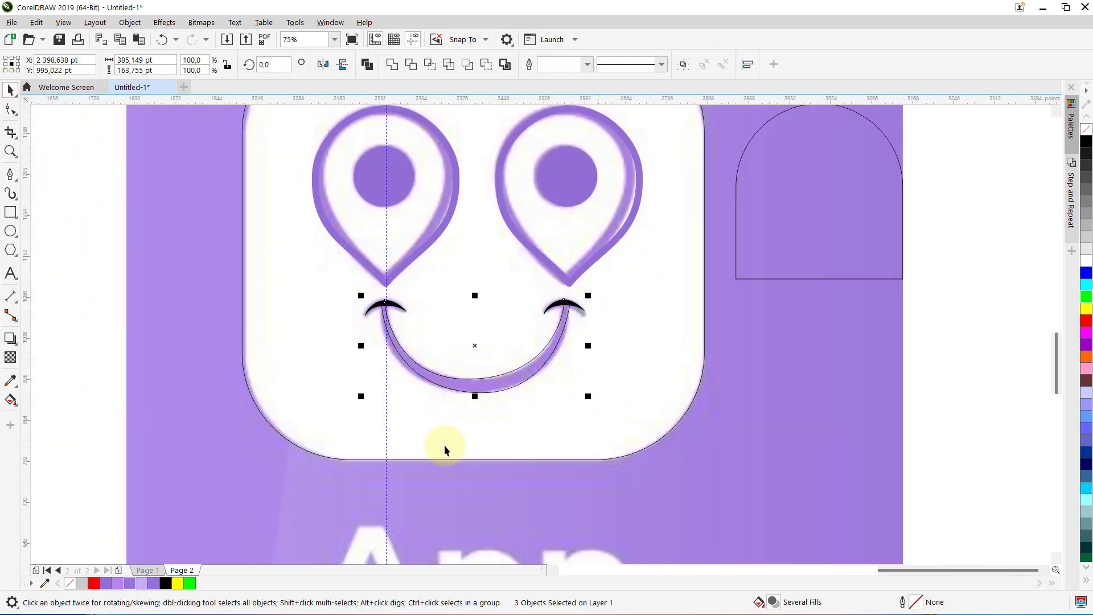
click(97, 583)
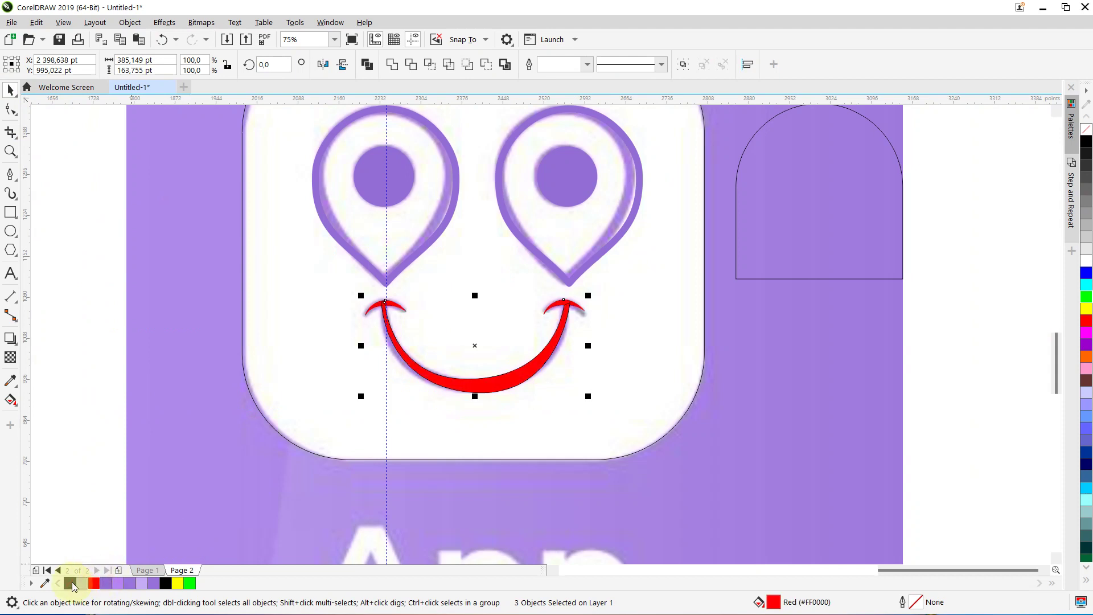
Shift the lowest node of the smile band's outer edge slightly to the left.
click(500, 388)
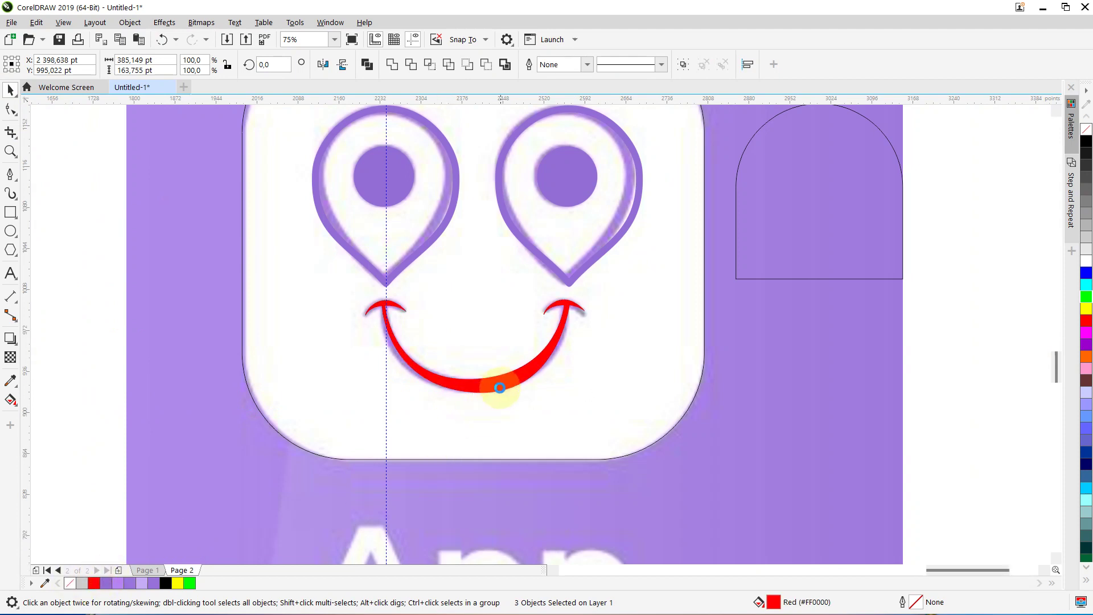
scroll(500, 388, up, 2)
click(481, 384)
key(F10)
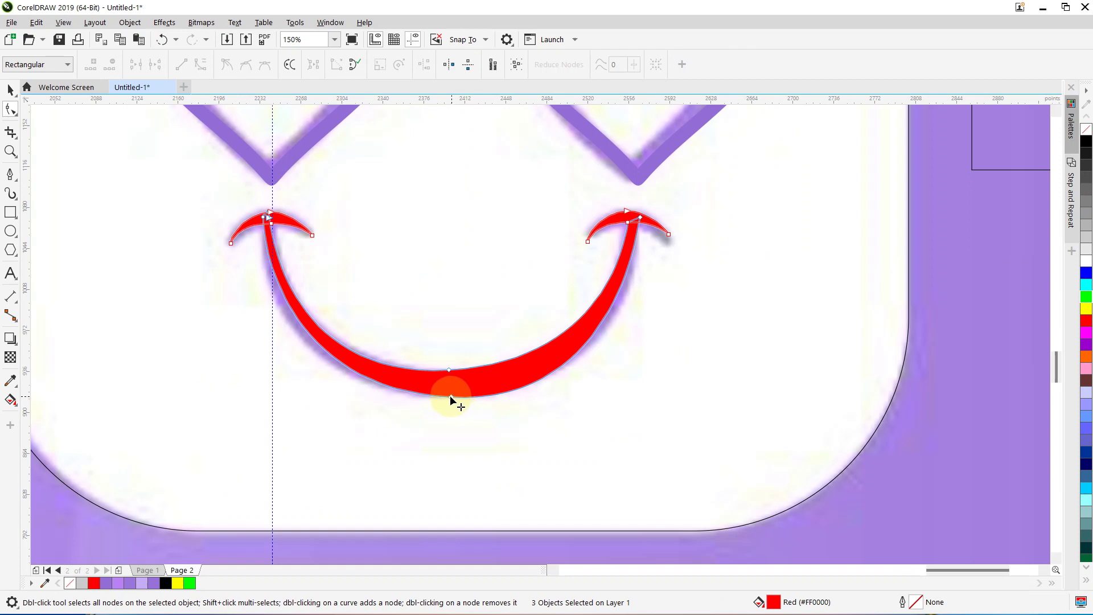
drag(451, 399, 442, 398)
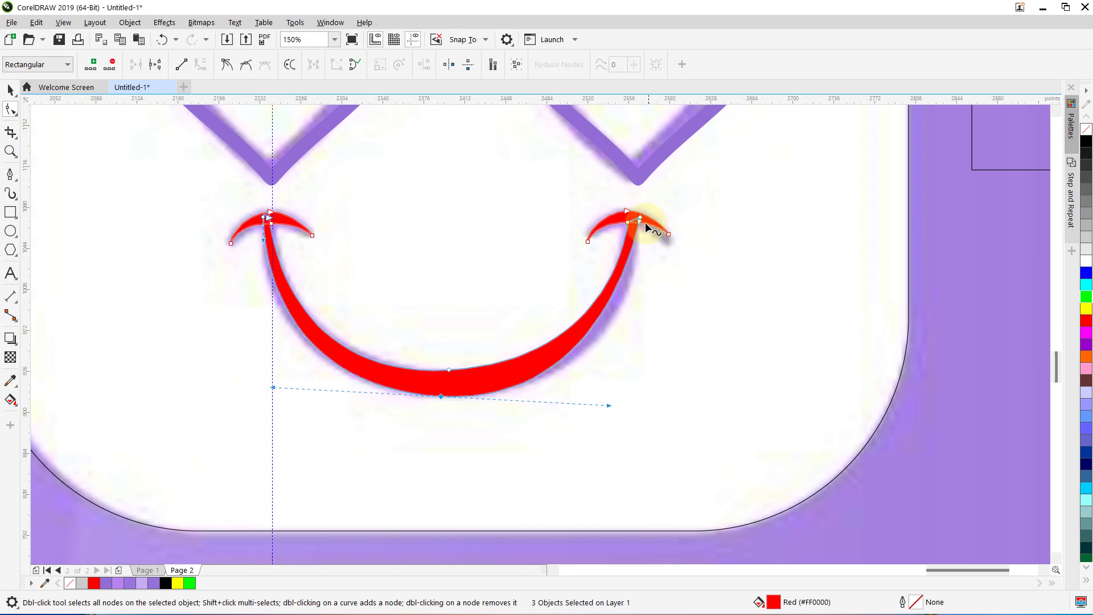
Weld the smile band and both caps into one shape and fill it with purple #946ED5.
click(10, 90)
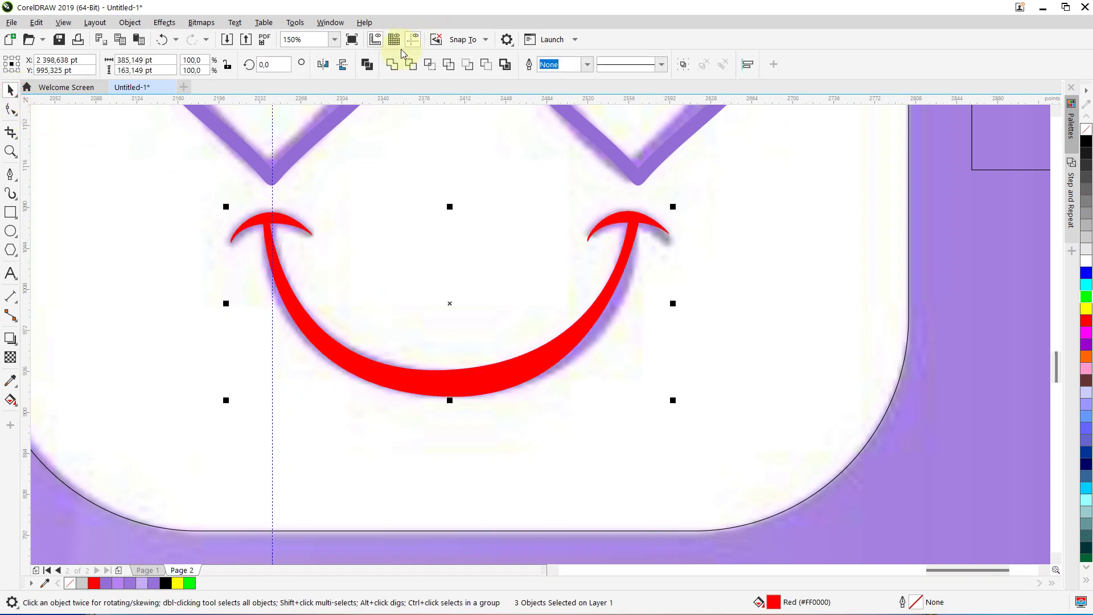
click(392, 65)
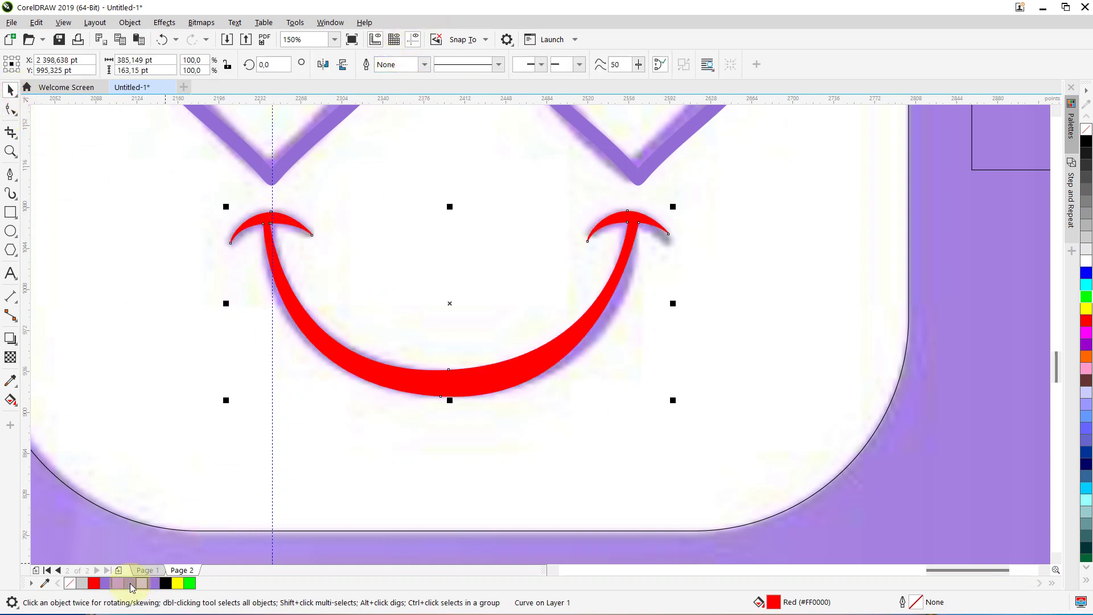
click(112, 584)
Fill the rounded square behind the smiley face with yellow #FFFF00.
scroll(351, 381, down, 5)
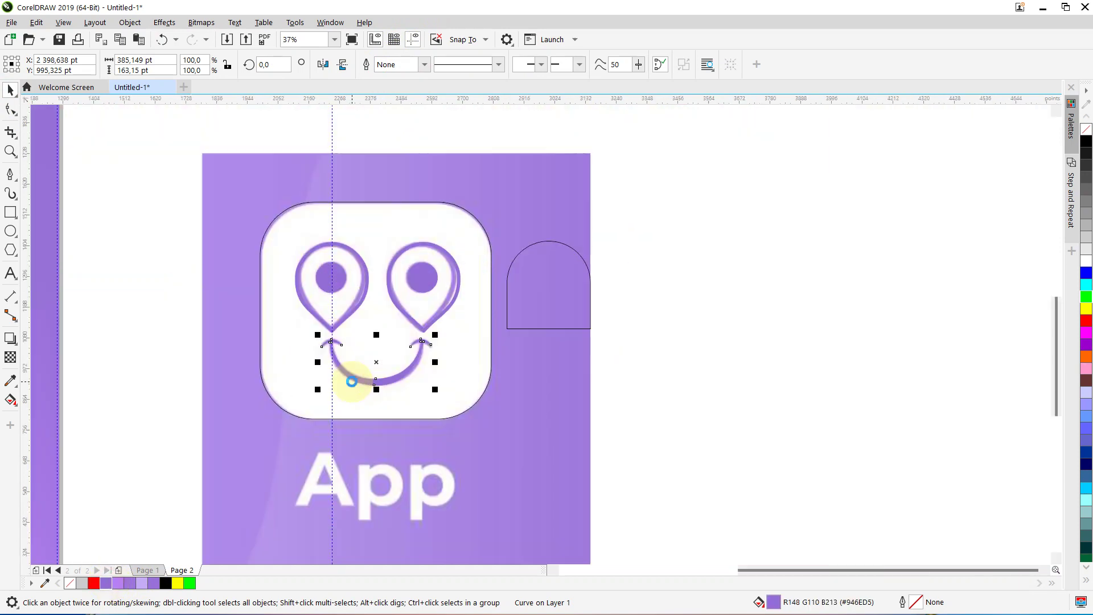
click(320, 303)
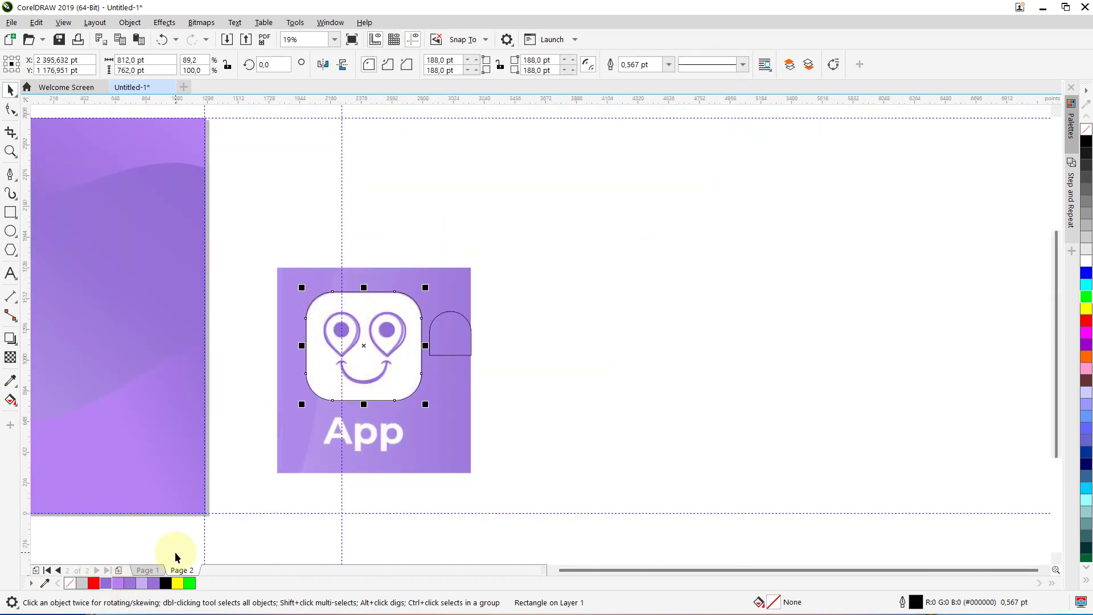
click(179, 582)
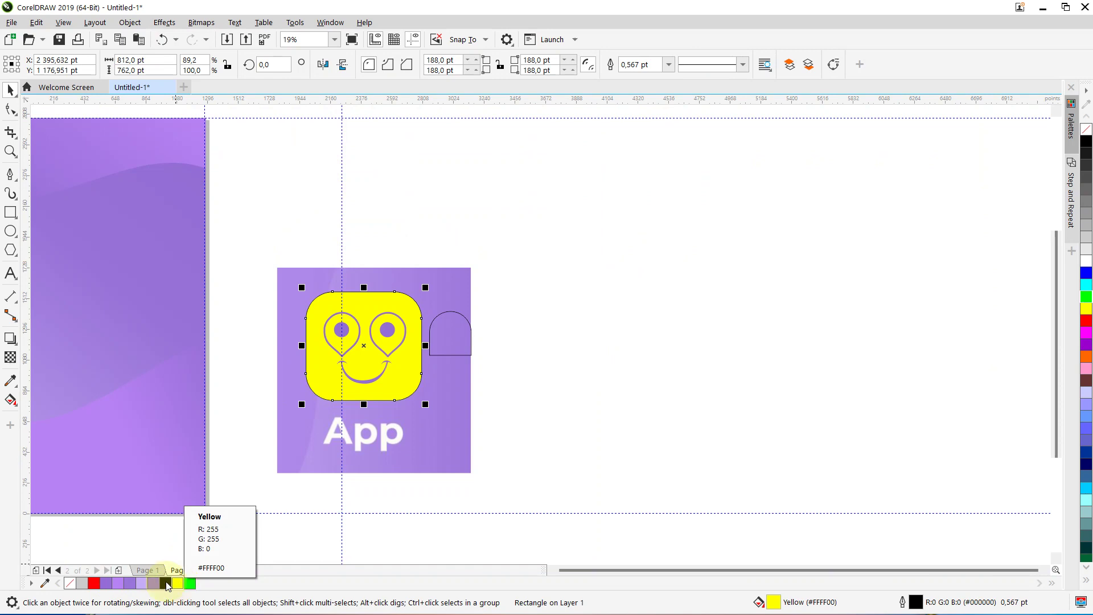
Remove the outline of the rounded square behind the smiley face and fill it with white.
right_click(71, 582)
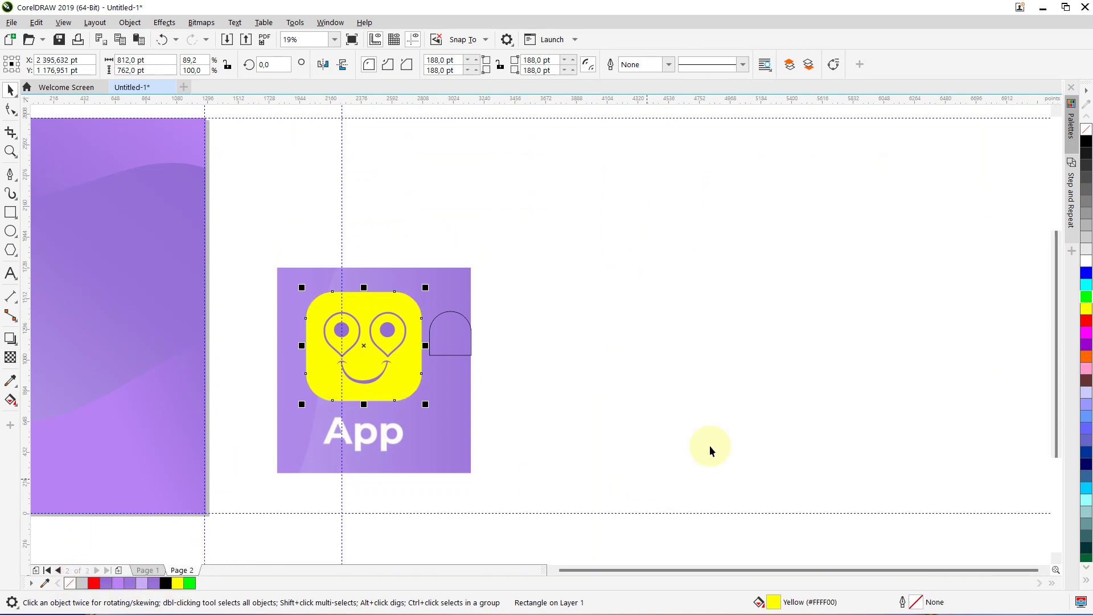
click(1087, 261)
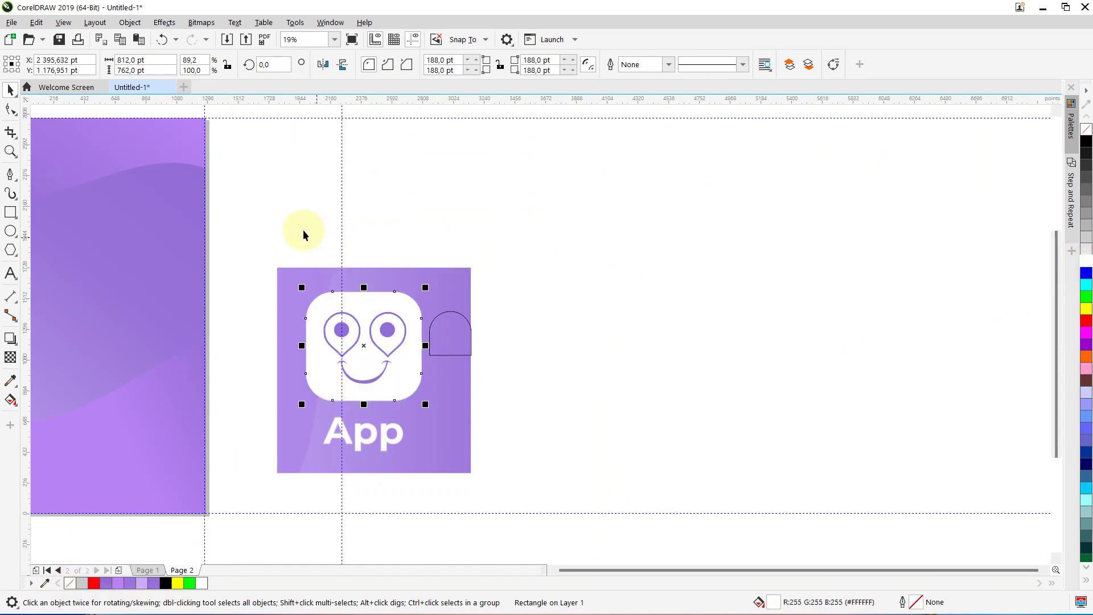
drag(292, 225, 437, 418)
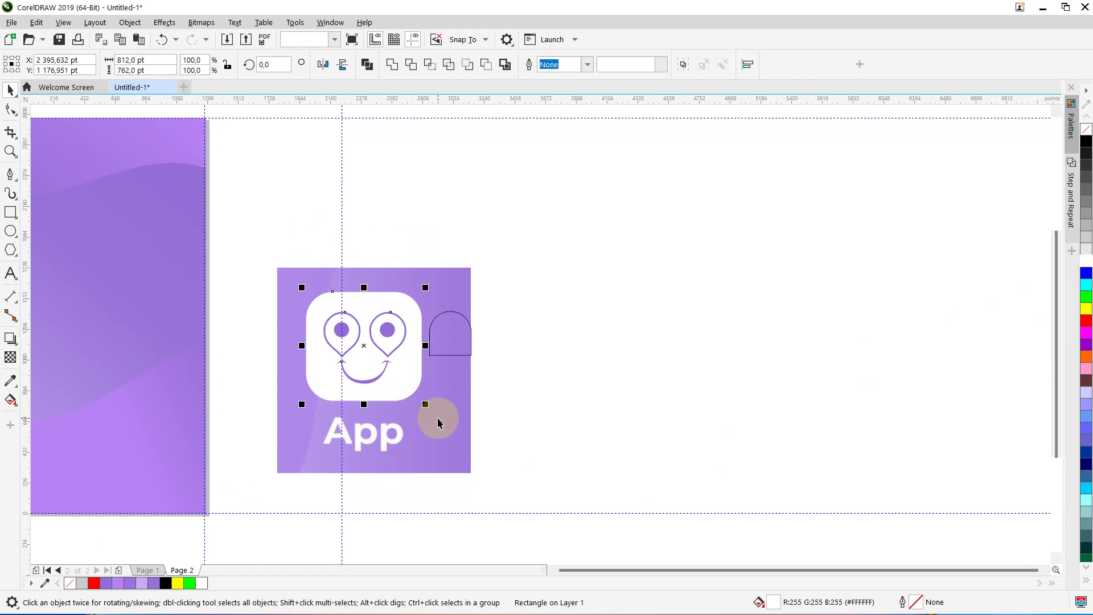
click(525, 407)
Group the rounded square, both pin eyes and the smile into one icon.
click(362, 378)
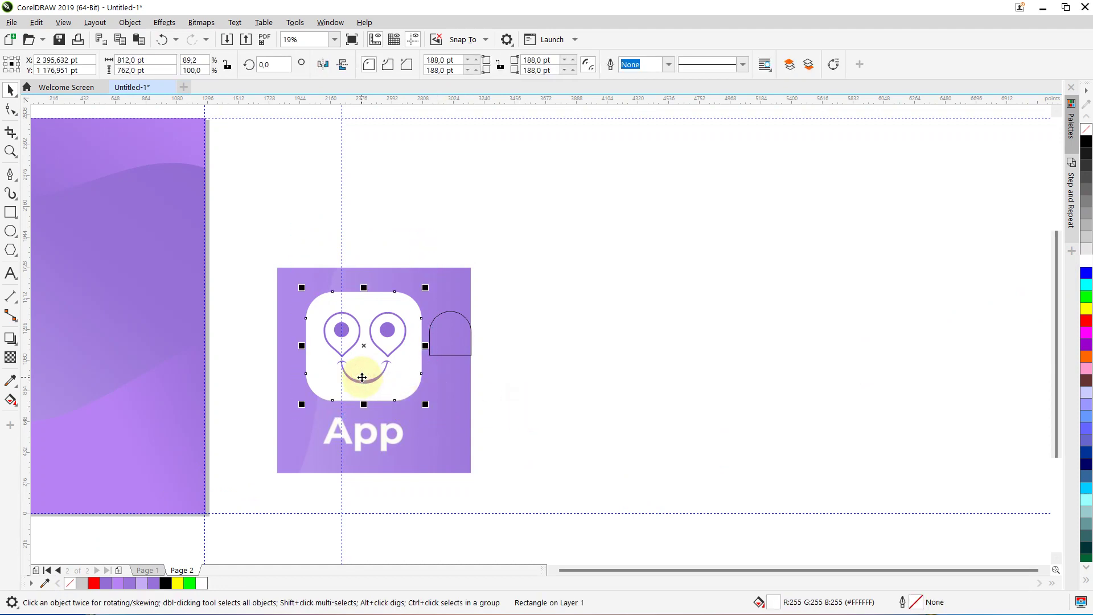
ctrl+click(361, 378)
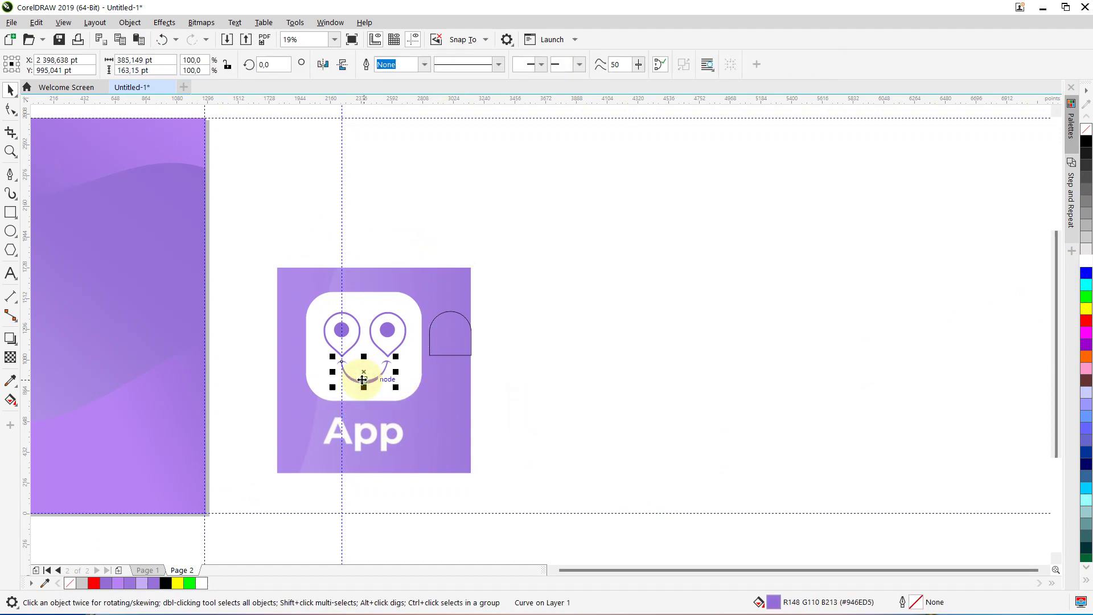
drag(362, 379, 361, 380)
drag(421, 399, 440, 418)
Place a copy of the grouped icon on the purple phone screen and scale it down to about 45.5%.
scroll(440, 418, down, 2)
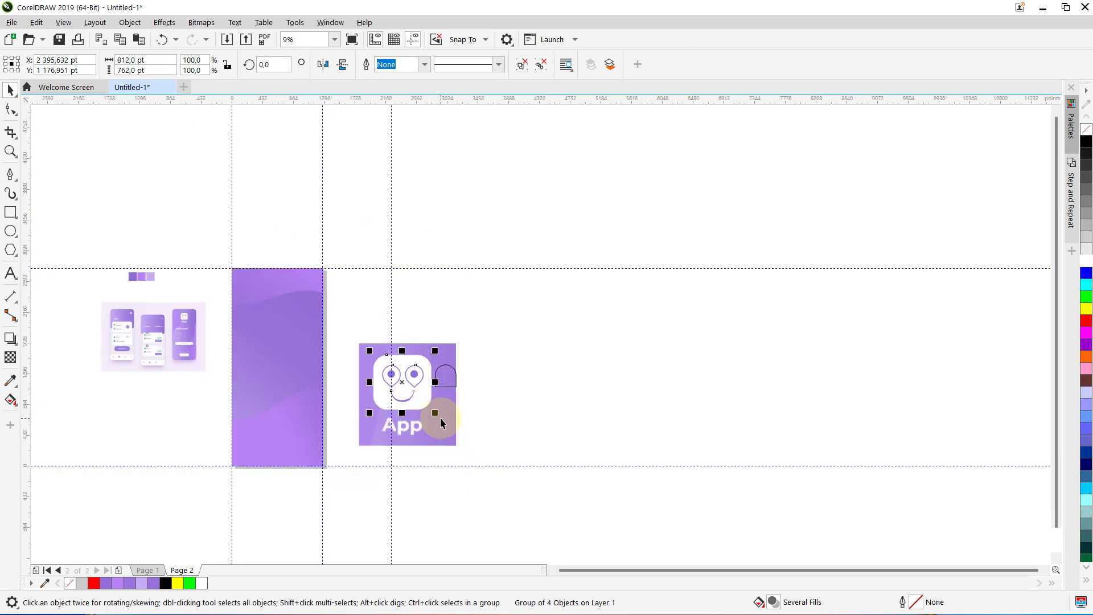
drag(396, 387, 272, 357)
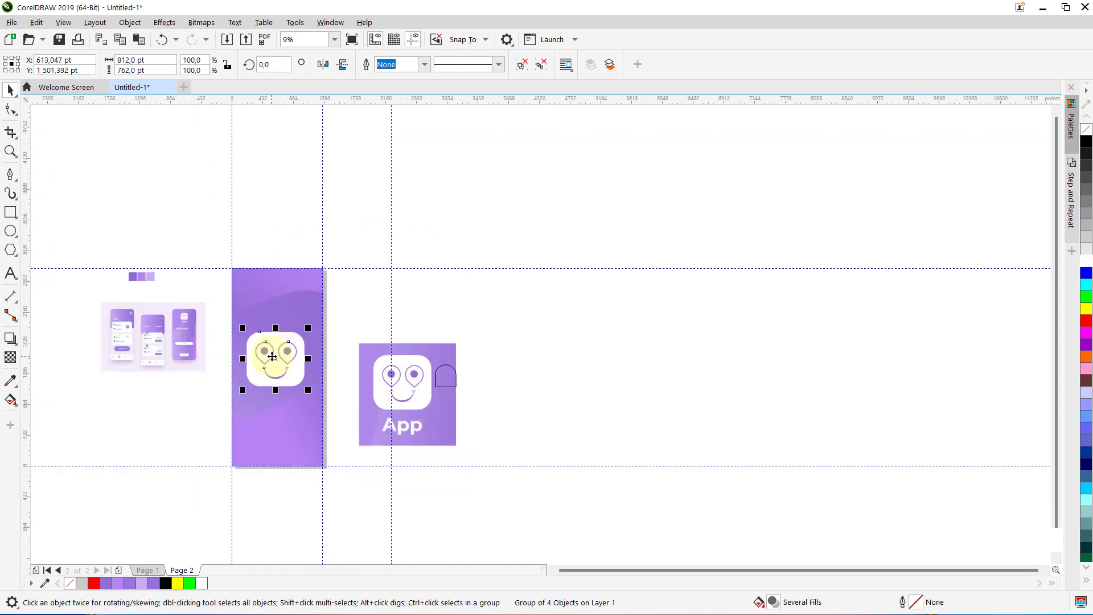
scroll(271, 357, up, 4)
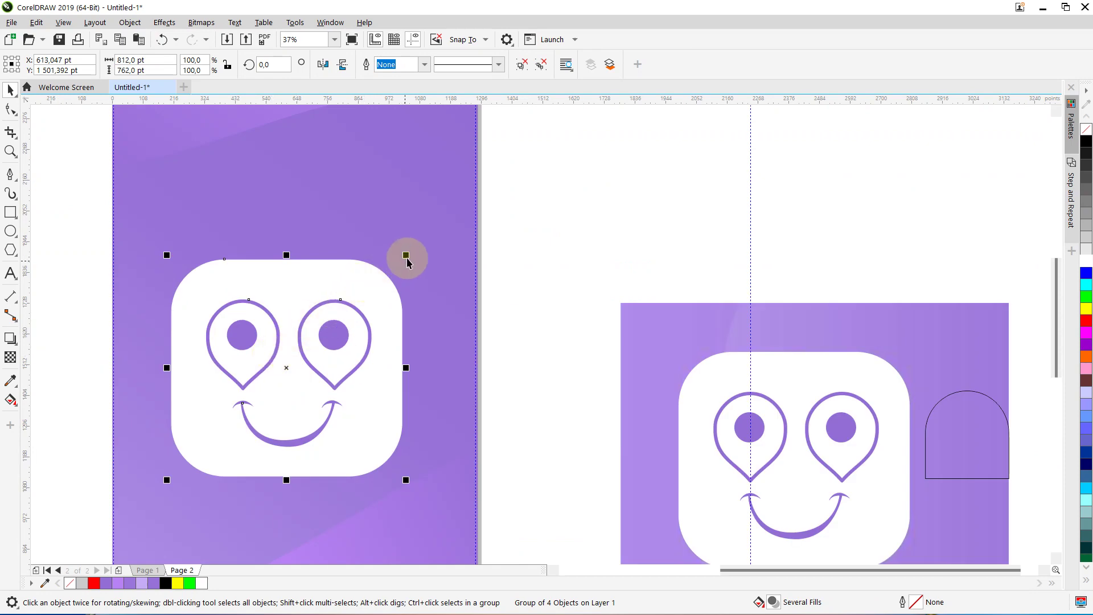
drag(407, 254, 346, 293)
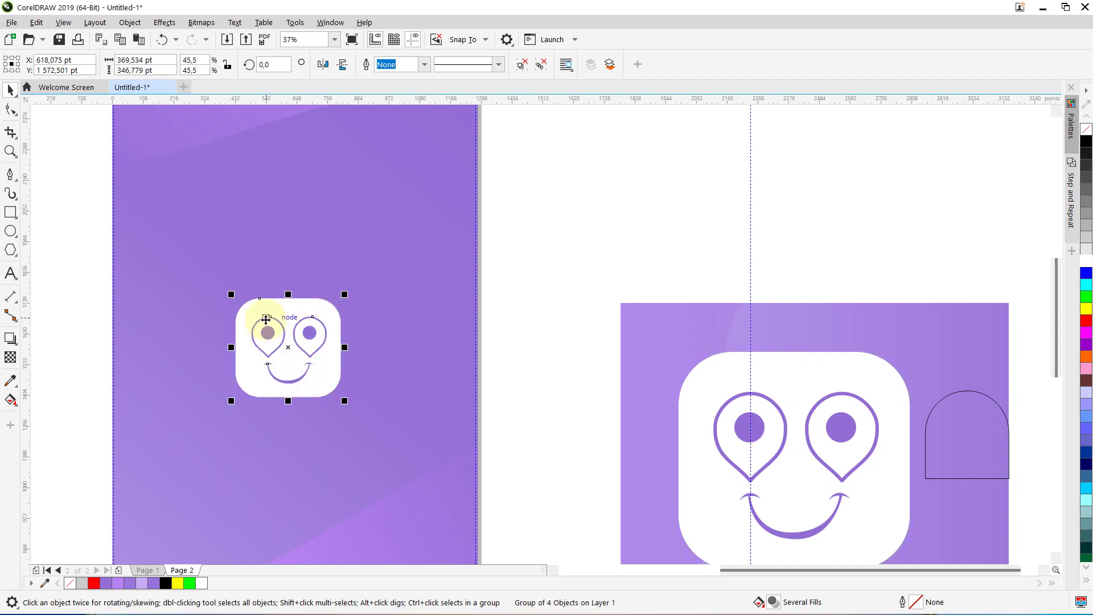
Reduce the corner radius of the small icon's white rounded square to about 54.5 pt.
click(549, 228)
scroll(379, 256, up, 2)
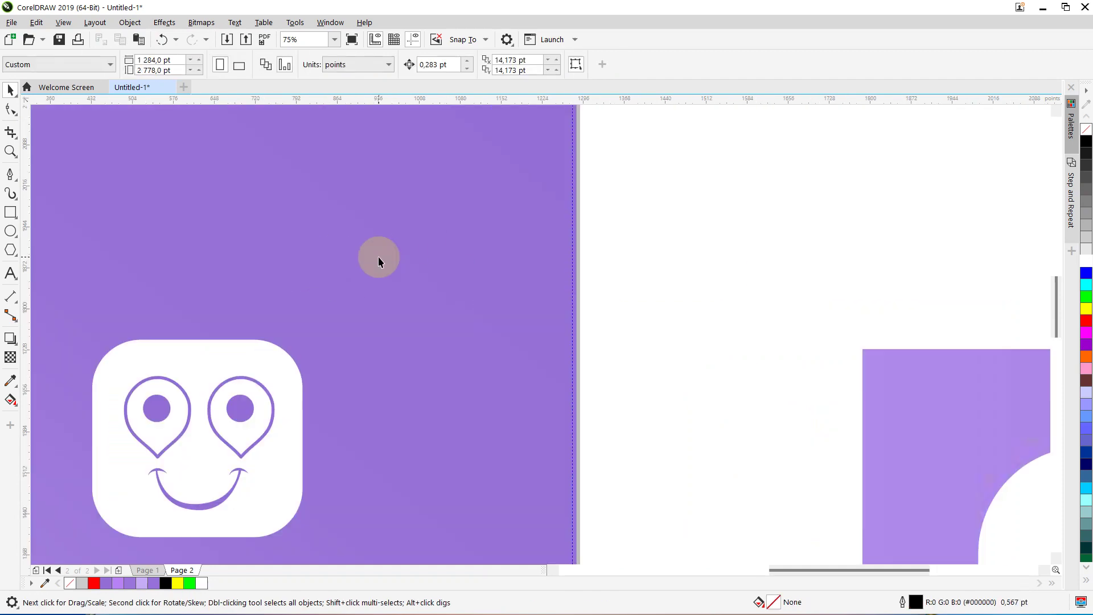
ctrl+click(158, 351)
click(11, 110)
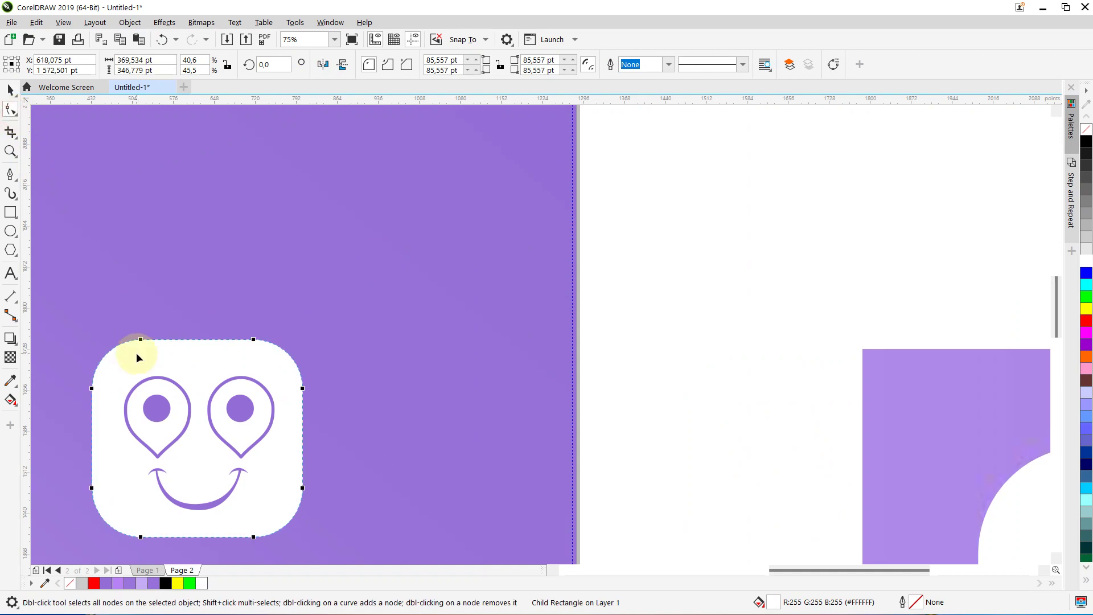
drag(140, 341, 123, 340)
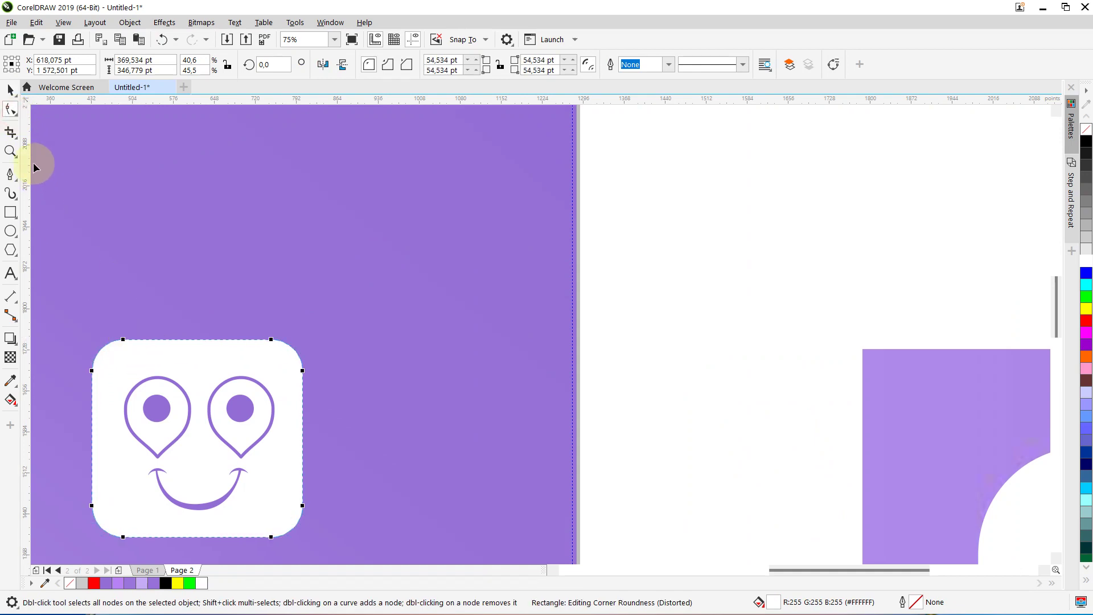
click(10, 90)
Centre the small icon on the page, then raise it straight up to a Y position of about 1,636 pt.
scroll(271, 328, down, 1)
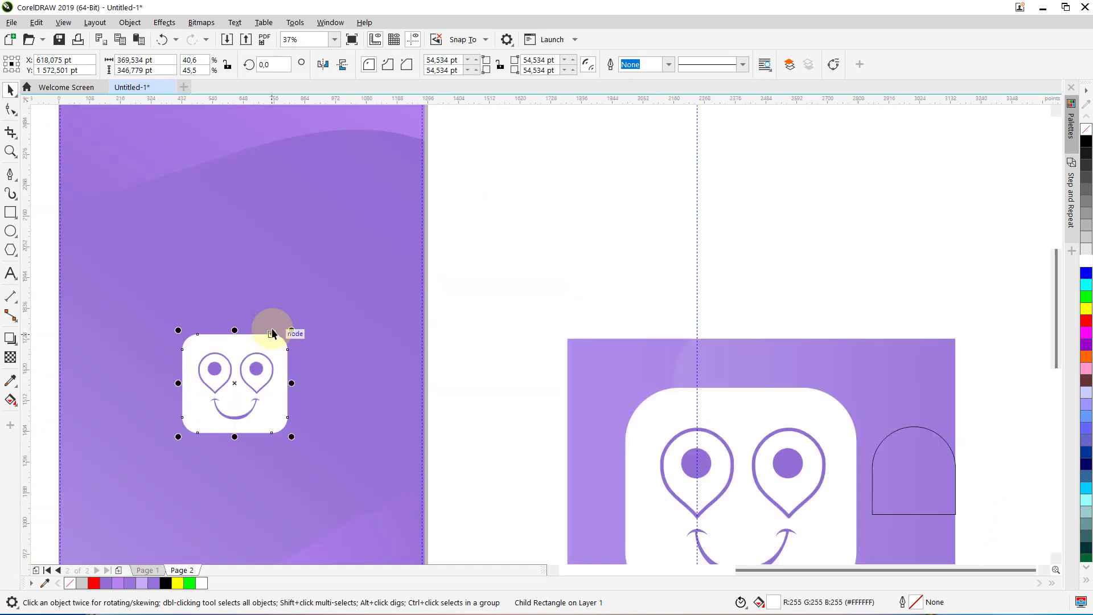
click(337, 365)
click(273, 382)
drag(273, 382, 272, 372)
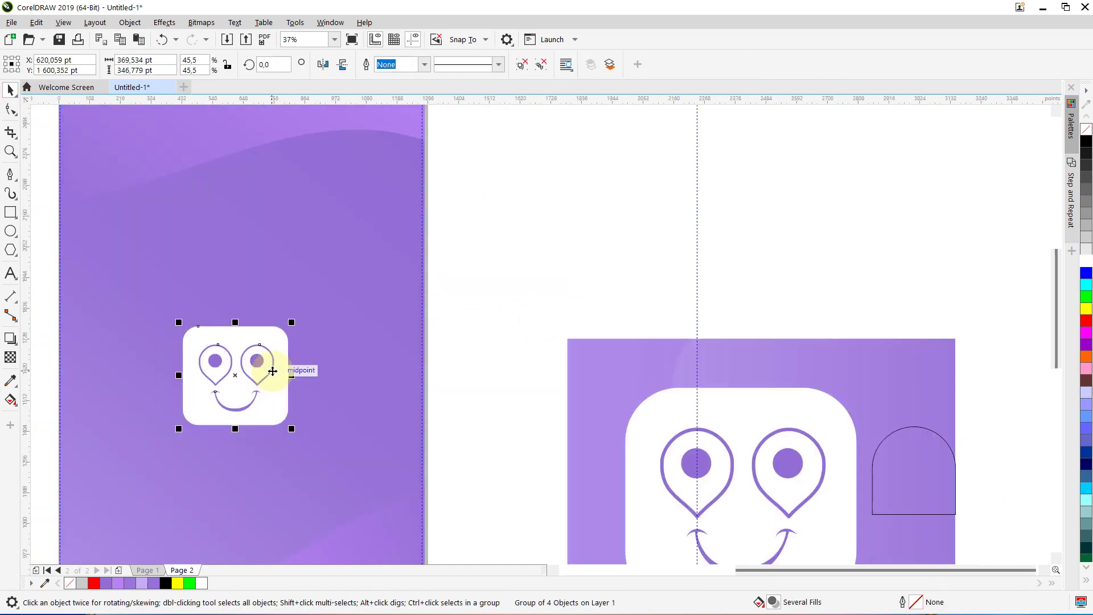
scroll(273, 371, down, 1)
key(p)
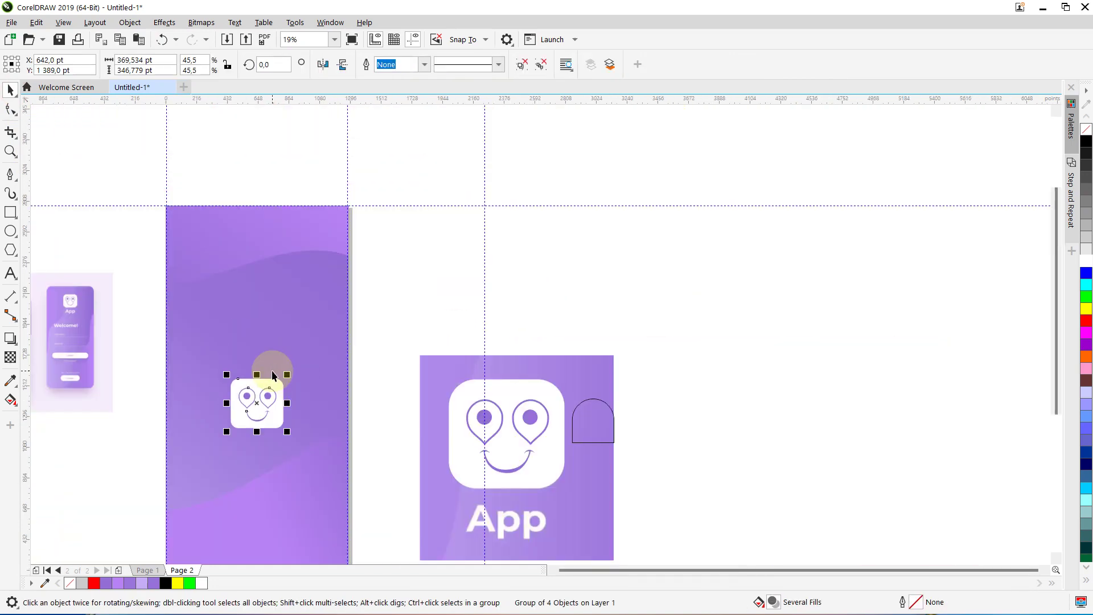
click(393, 378)
click(246, 402)
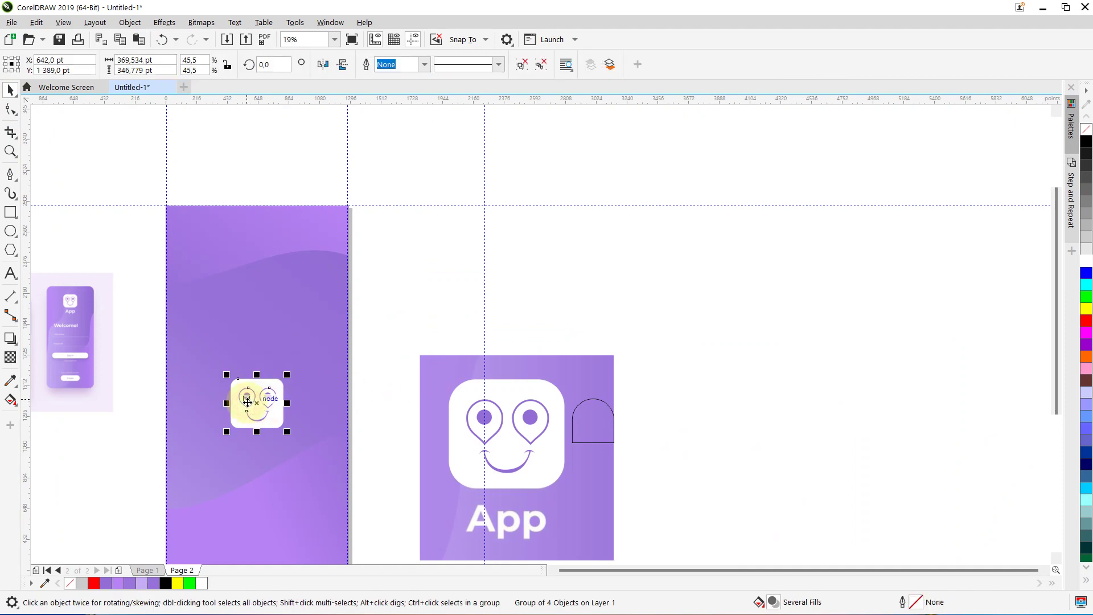
drag(246, 402, 254, 367)
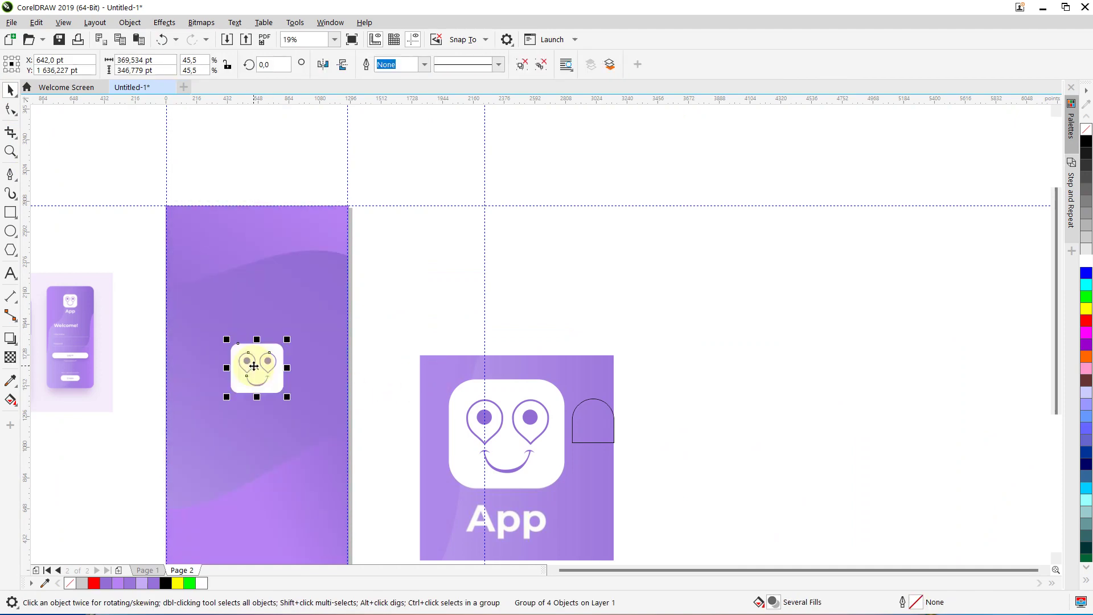
click(391, 411)
Add the Arial text "App" on the phone screen below the small icon.
scroll(391, 412, down, 2)
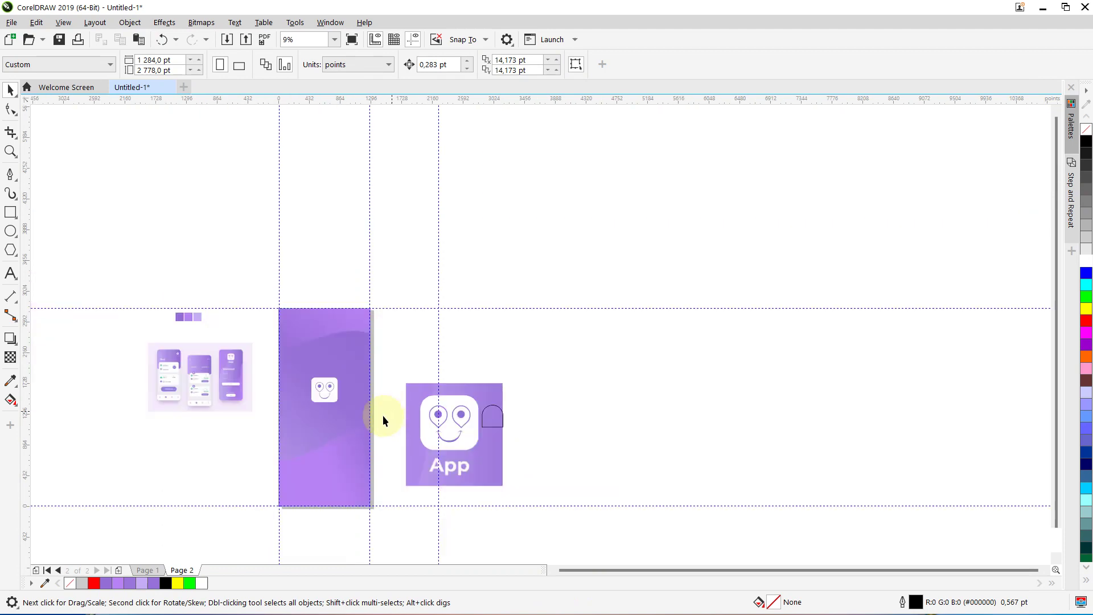
scroll(242, 466, up, 2)
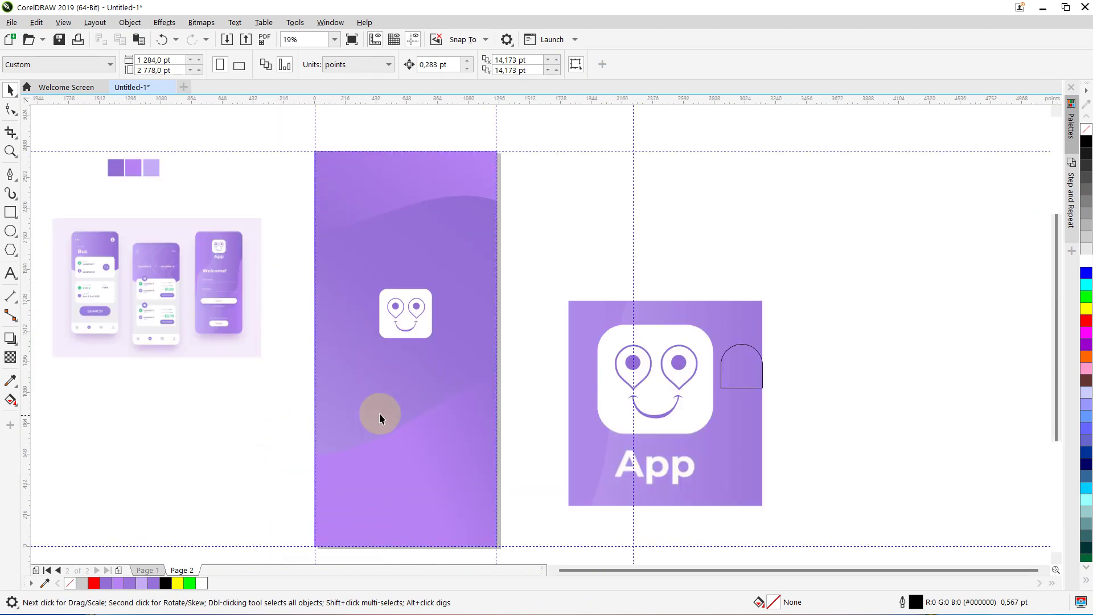
scroll(380, 417, up, 2)
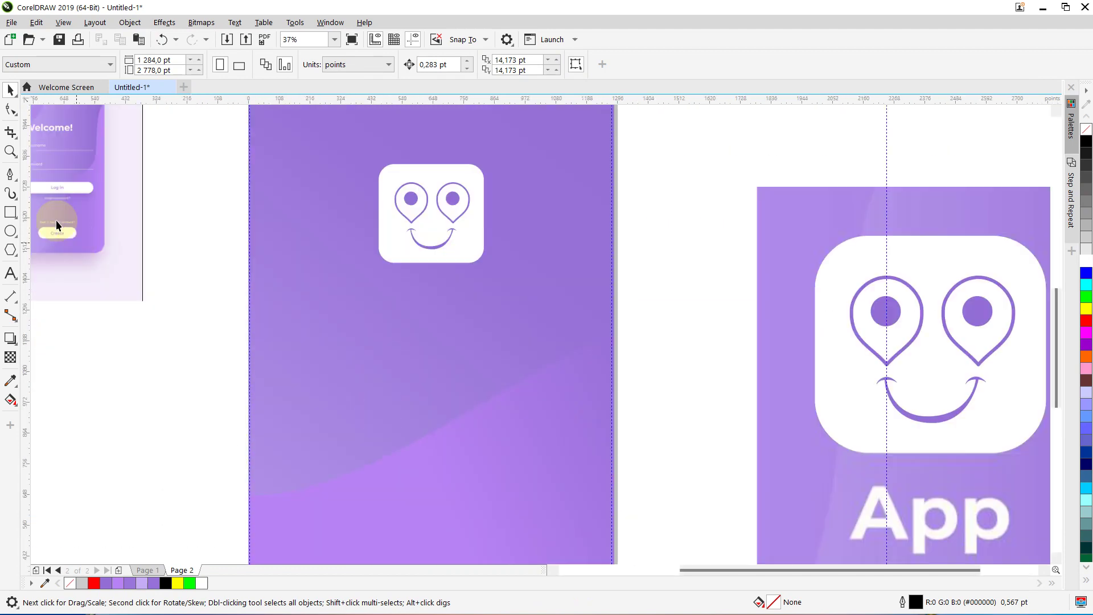
click(10, 274)
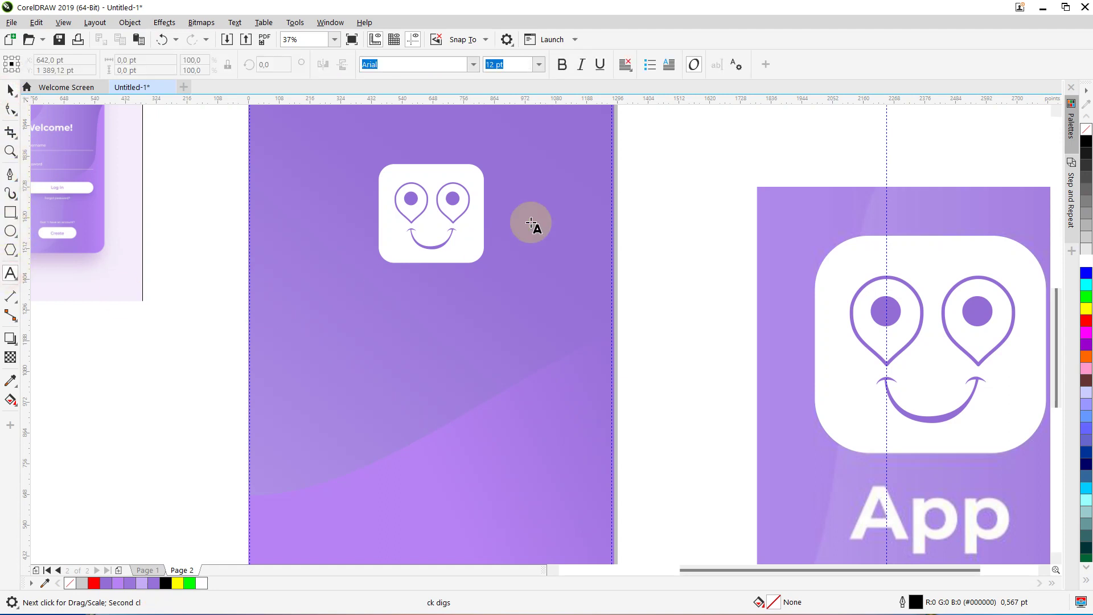
click(366, 317)
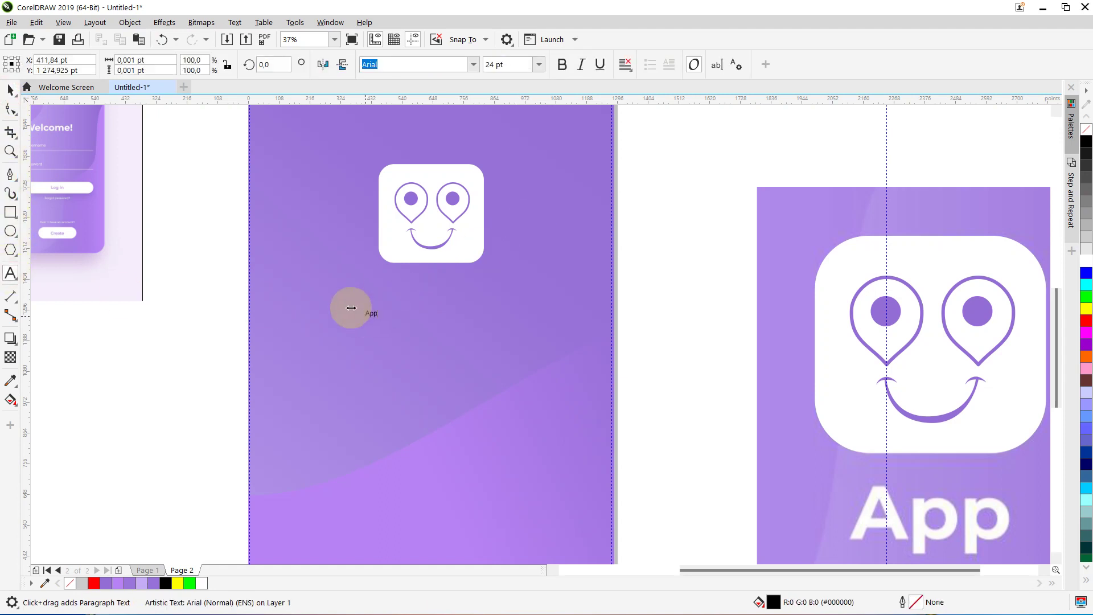
click(10, 91)
key(ctrl+space)
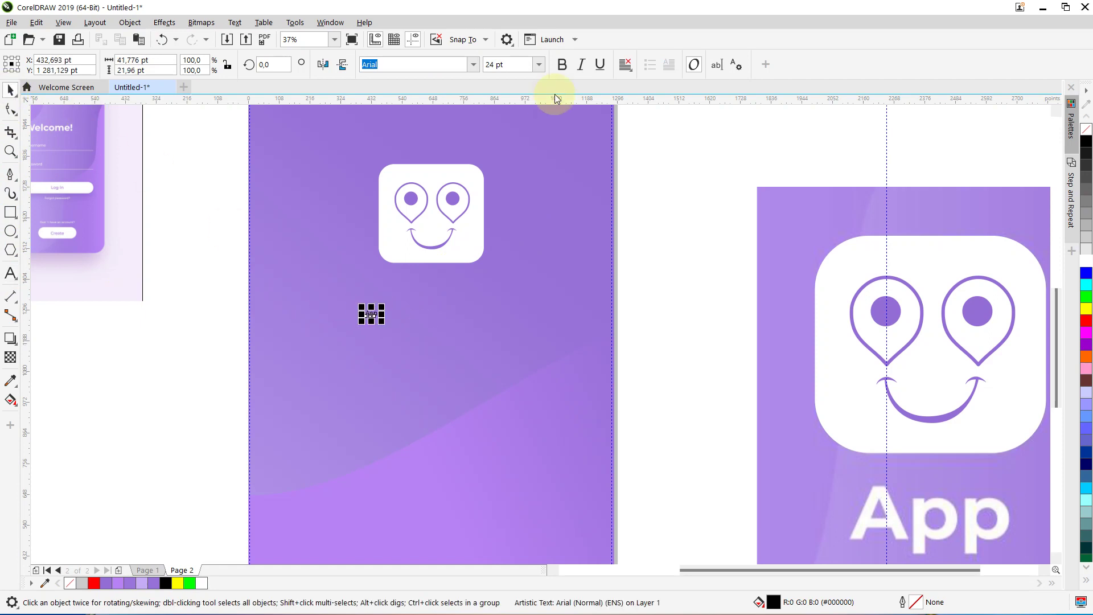
Make the "App" text bold, enlarge it to about 123 pt, fill it with white and position it just under the icon.
click(562, 66)
drag(383, 306, 427, 316)
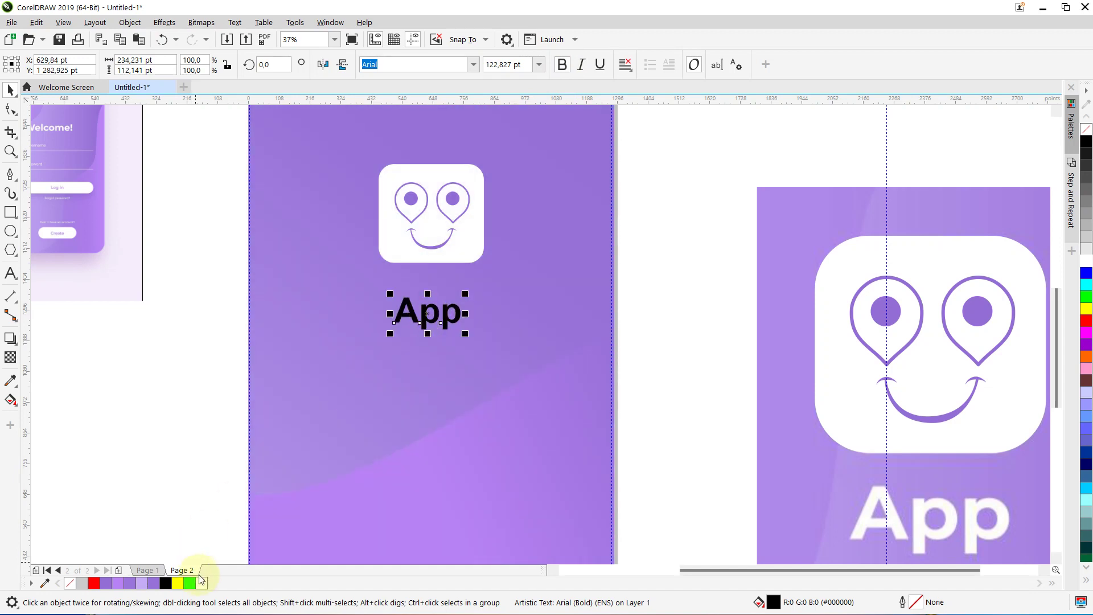
click(202, 583)
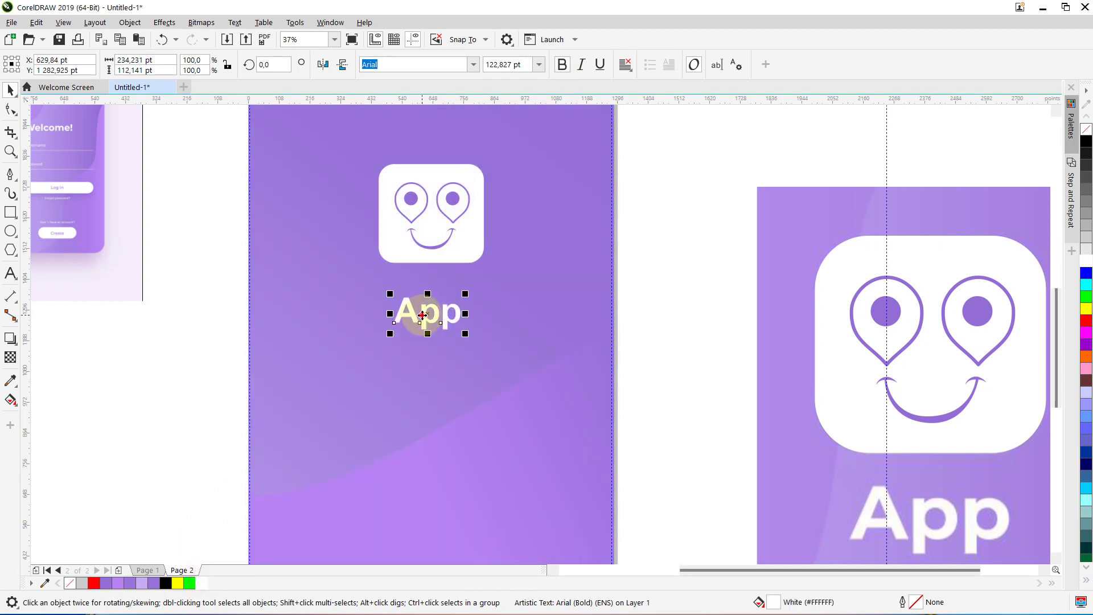
drag(422, 315, 420, 309)
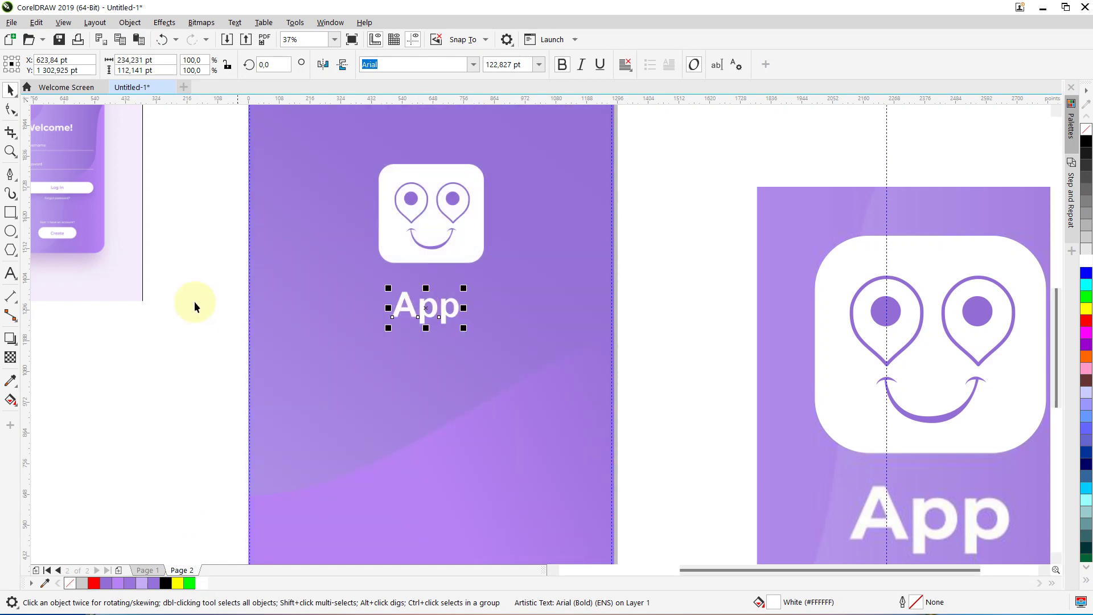
Align the "App" text horizontally with the icon's centre and move the icon slightly higher above it.
click(168, 291)
drag(204, 135, 617, 366)
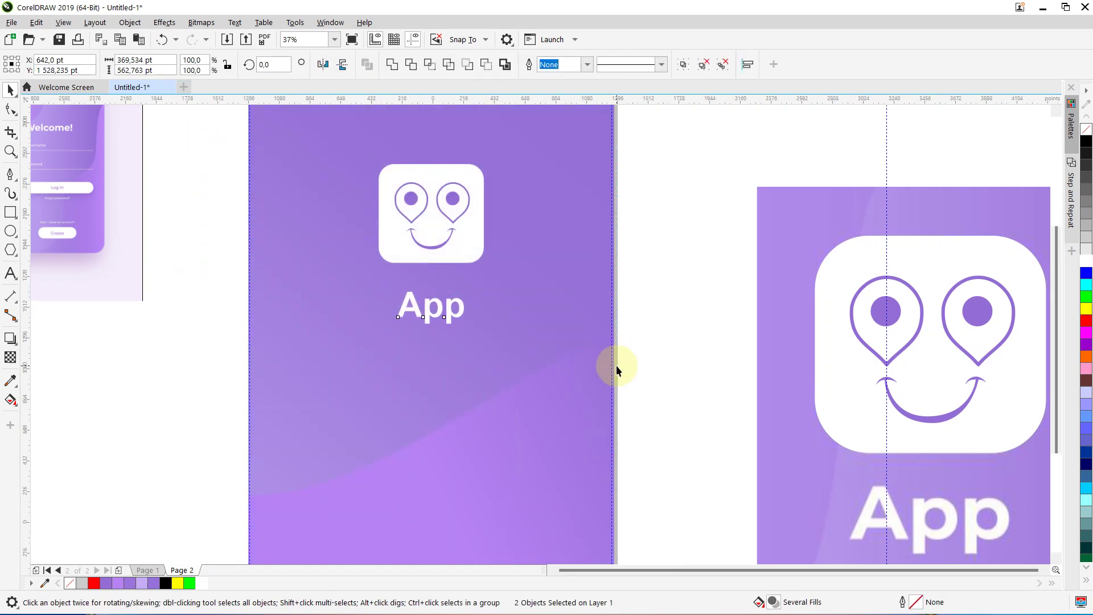
scroll(616, 364, down, 2)
click(662, 264)
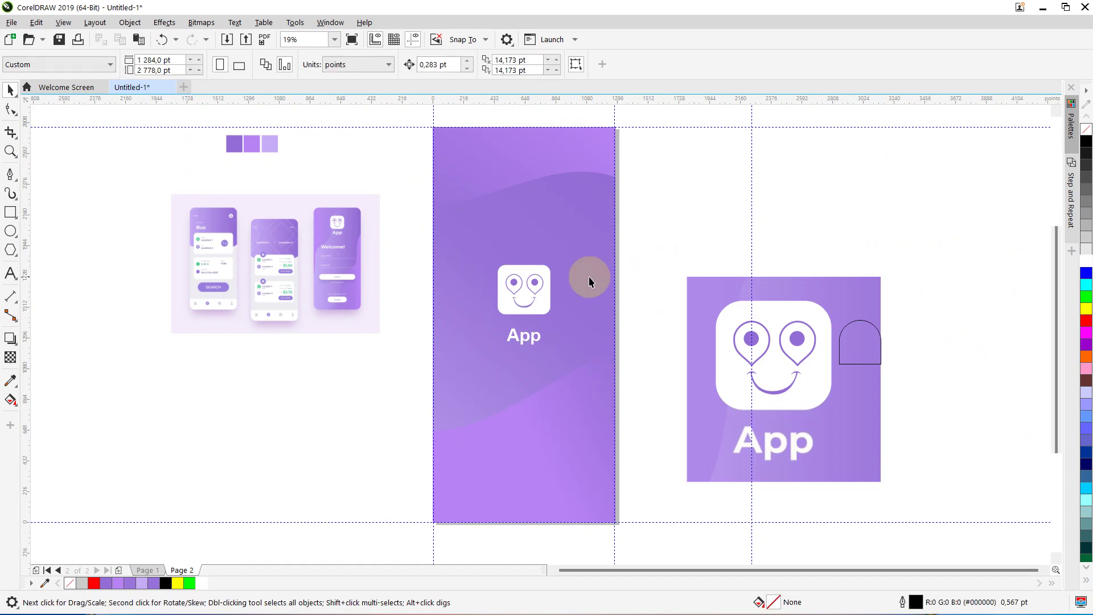
mouse_move(532, 281)
mouse_down()
mouse_move(521, 281)
mouse_move(535, 275)
mouse_up()
click(633, 272)
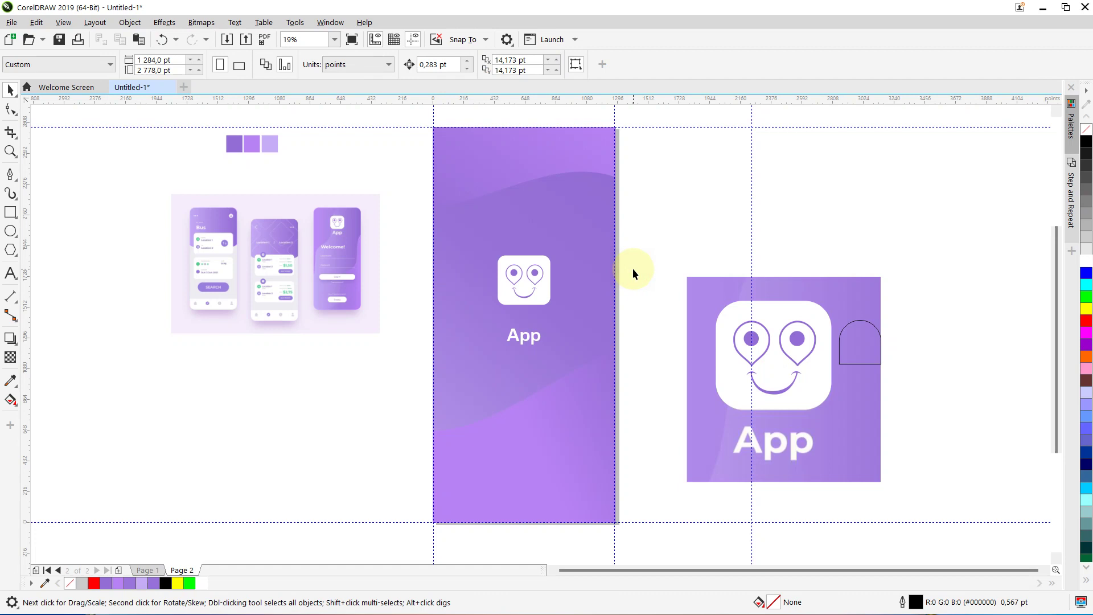
Select the whole phone screen design for export and create an "App Assets" folder in Downloads as the destination.
drag(653, 417, 649, 502)
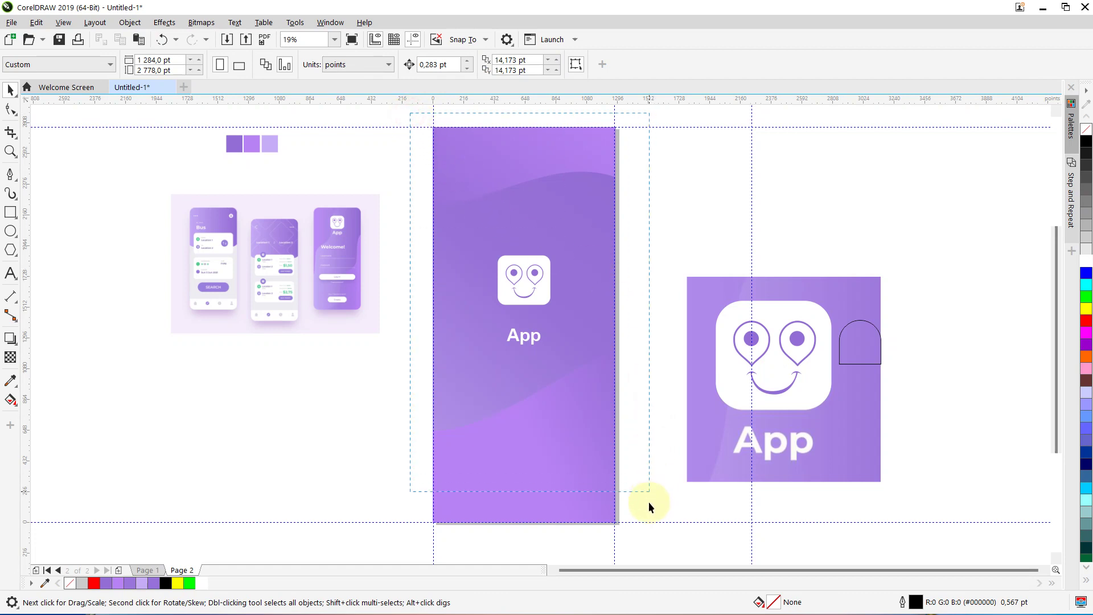
drag(648, 551, 649, 555)
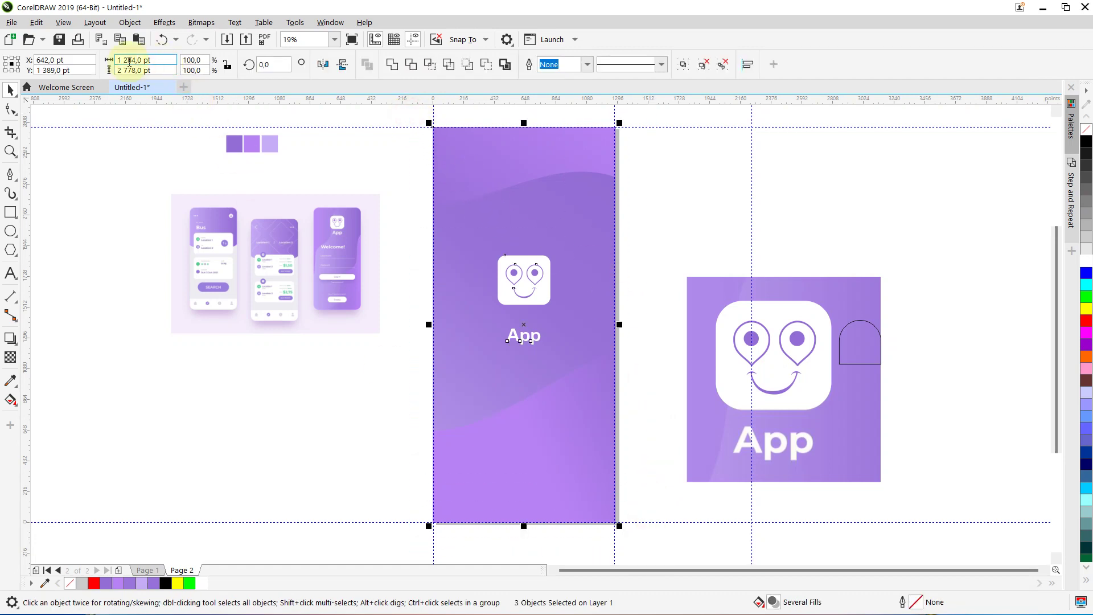
click(116, 71)
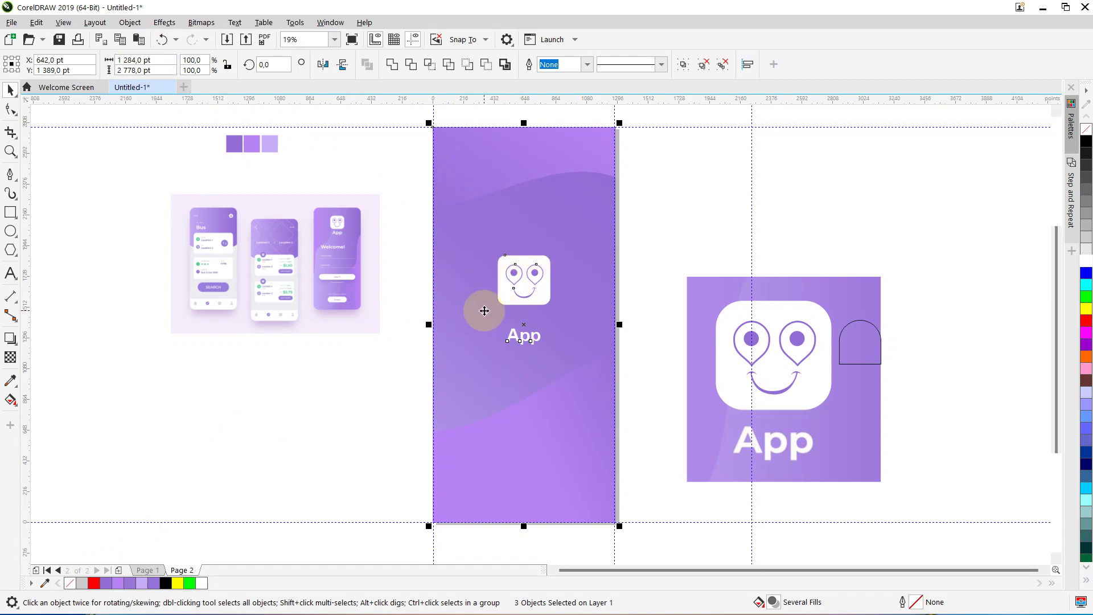
key(ctrl+e)
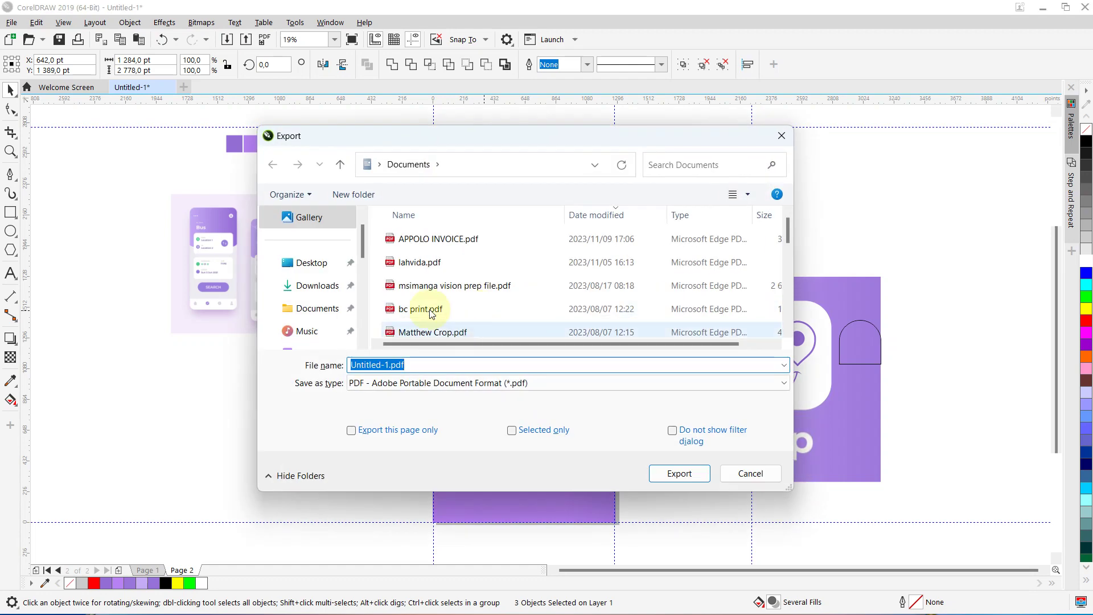
click(308, 286)
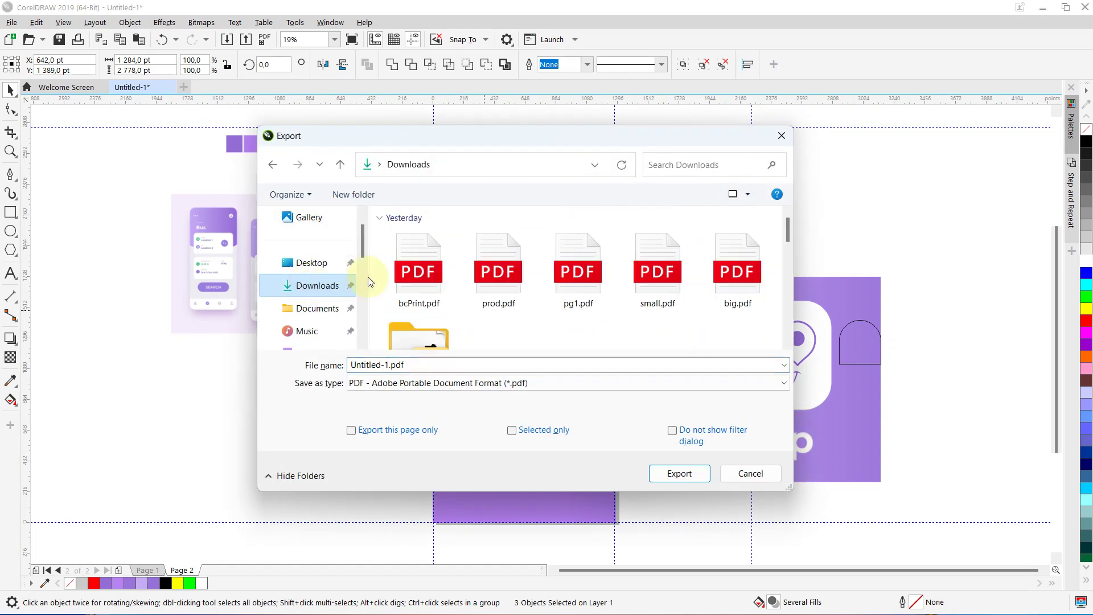
right_click(491, 325)
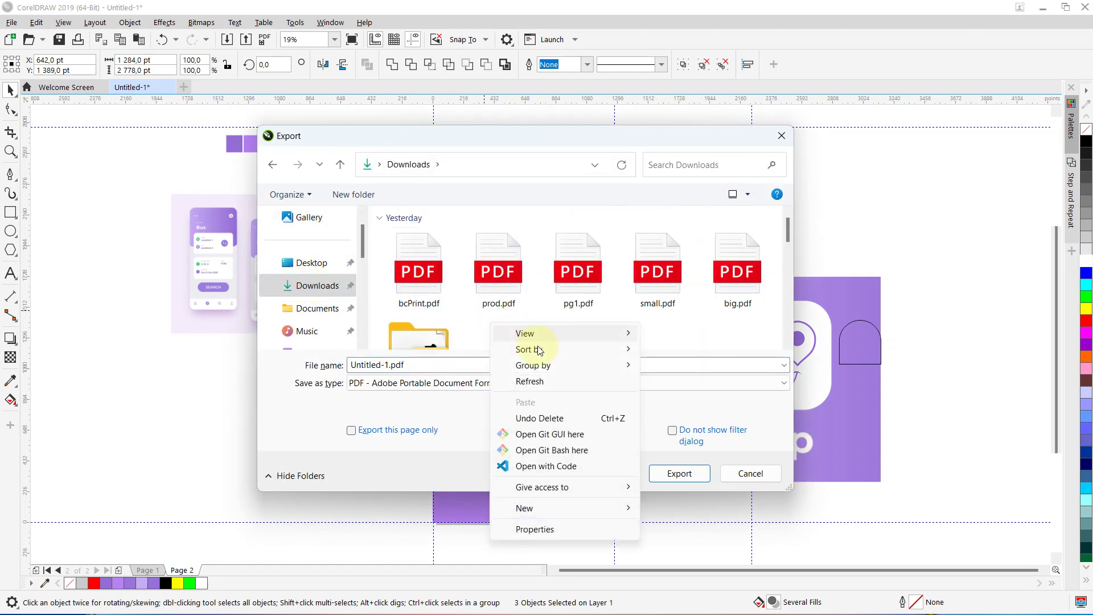
mouse_move(557, 508)
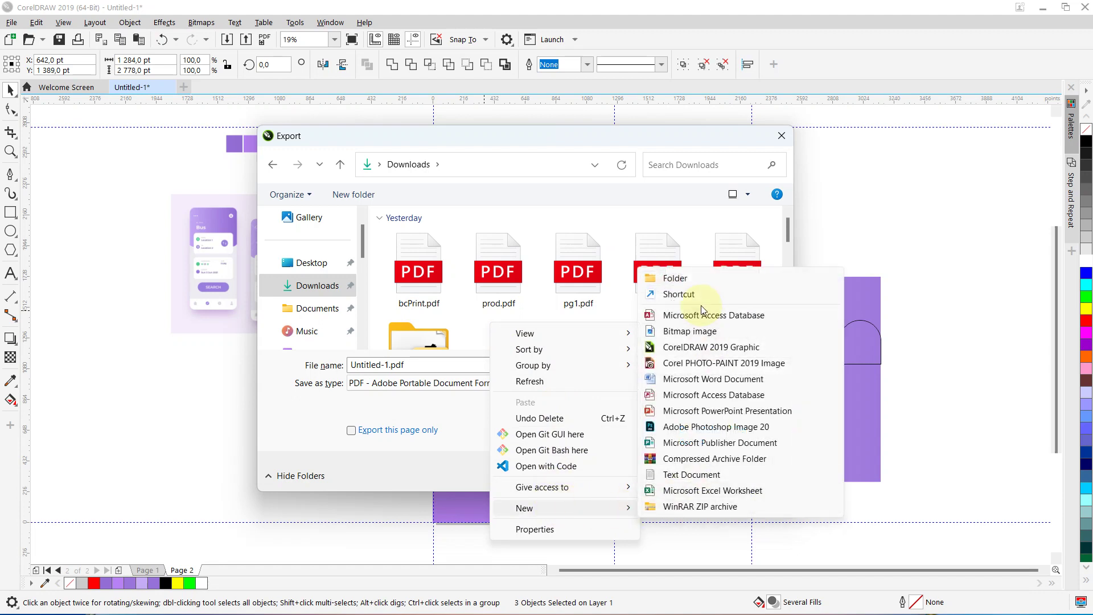
click(685, 279)
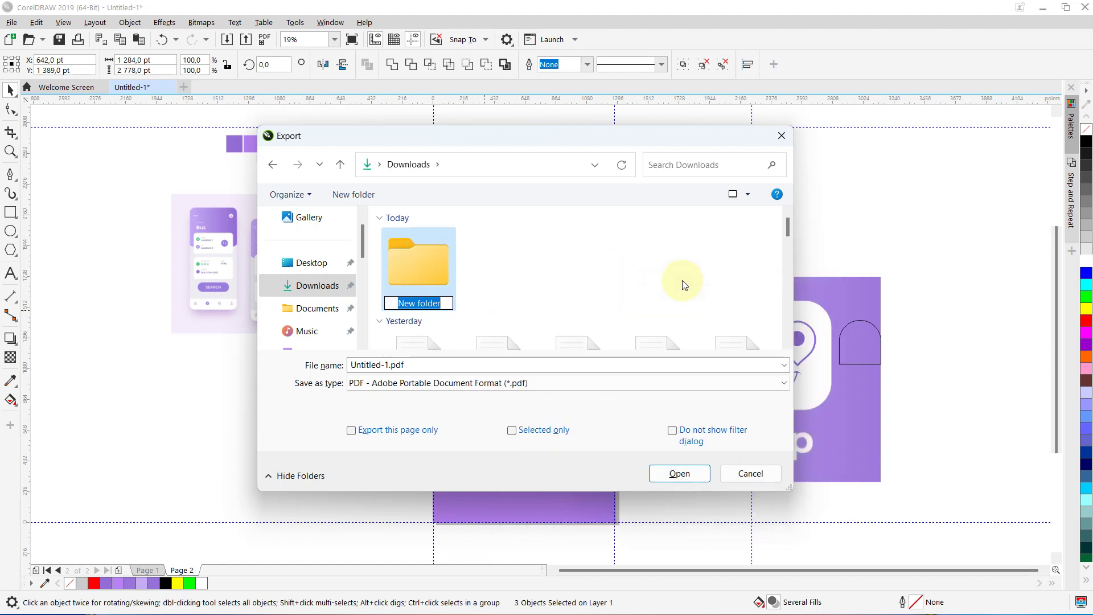
text(App Assets)
click(484, 286)
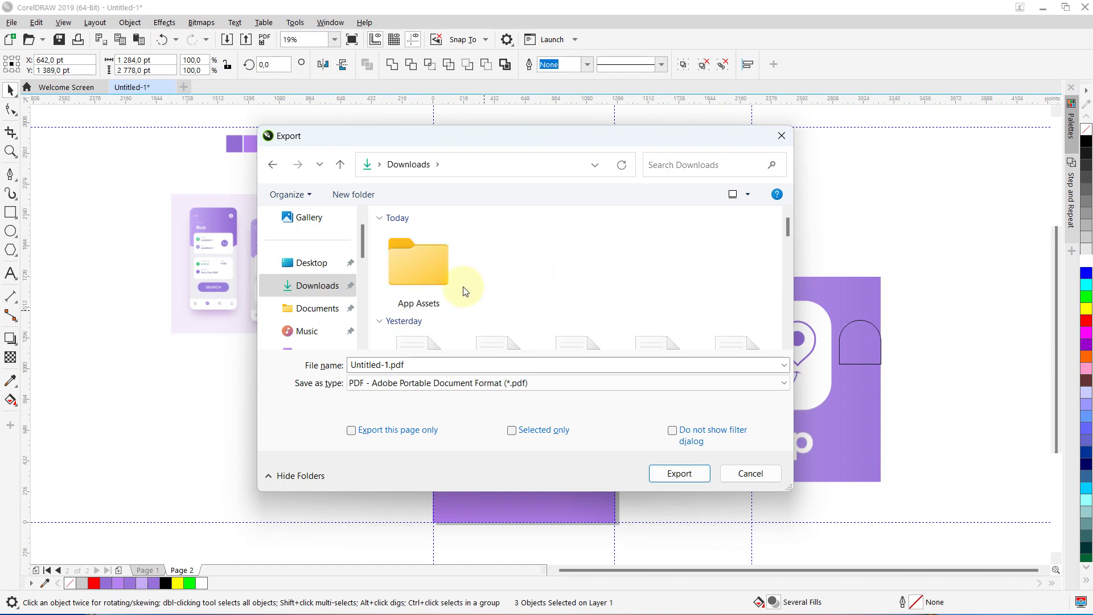
double_click(426, 265)
Set the export format to PNG - Portable Network Graphics and name the file "splash".
click(419, 365)
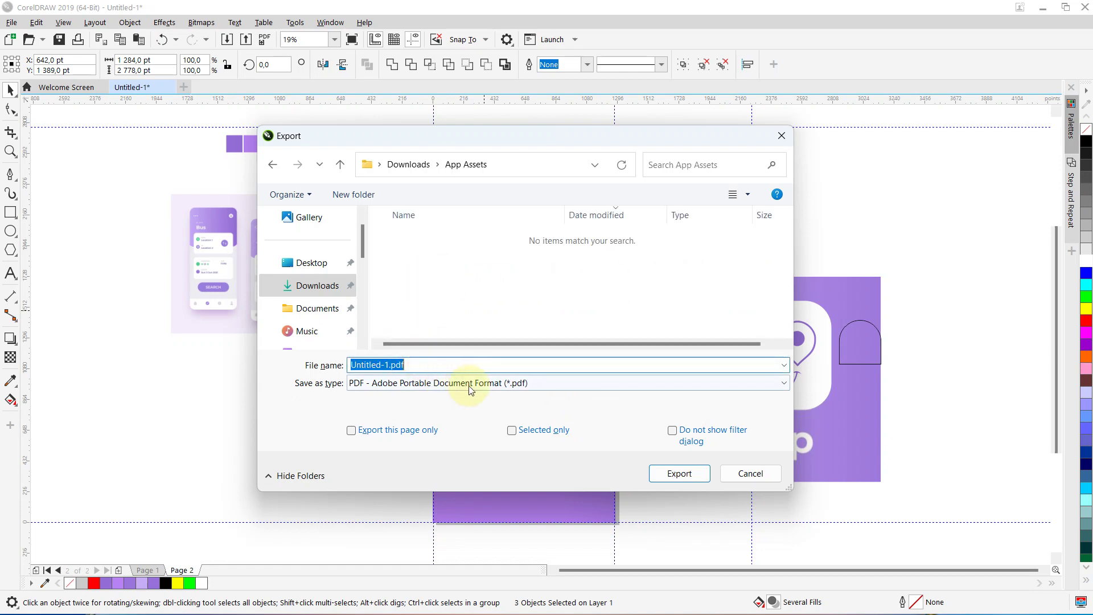
click(412, 386)
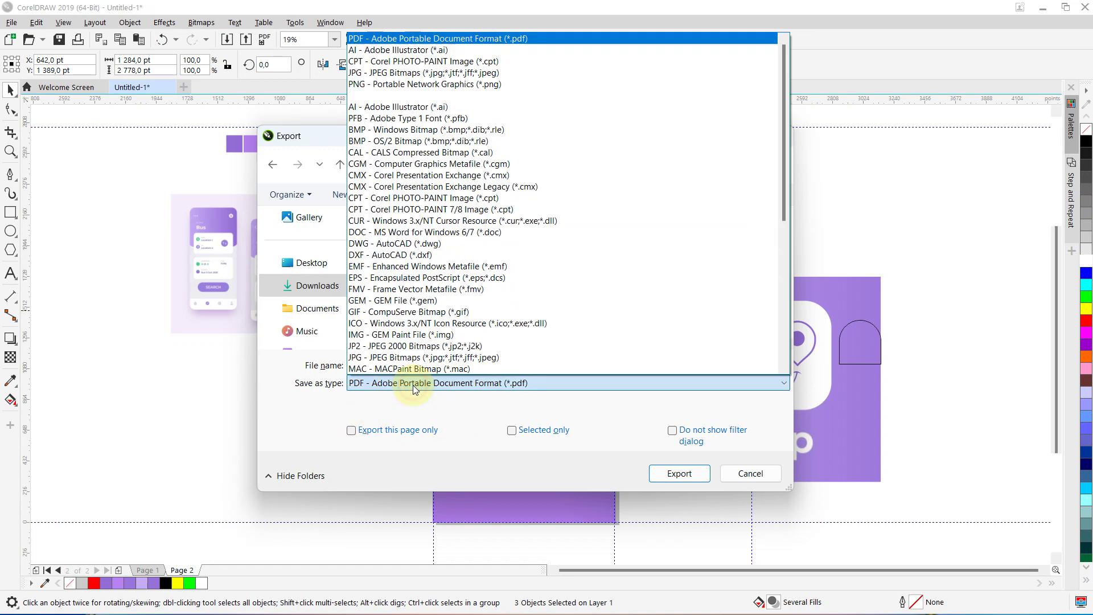
click(380, 85)
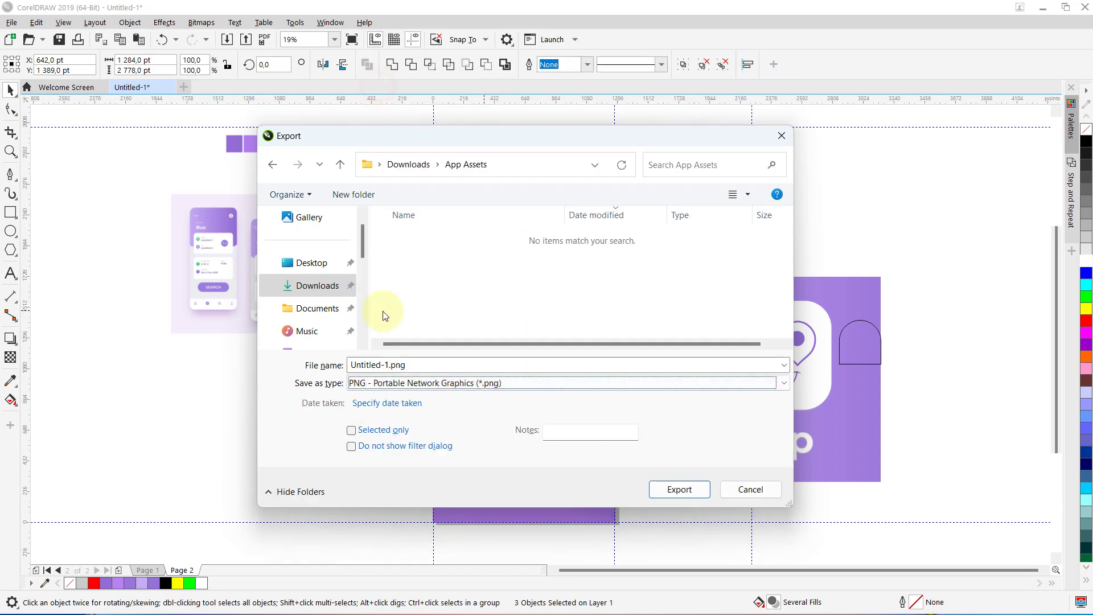
click(420, 363)
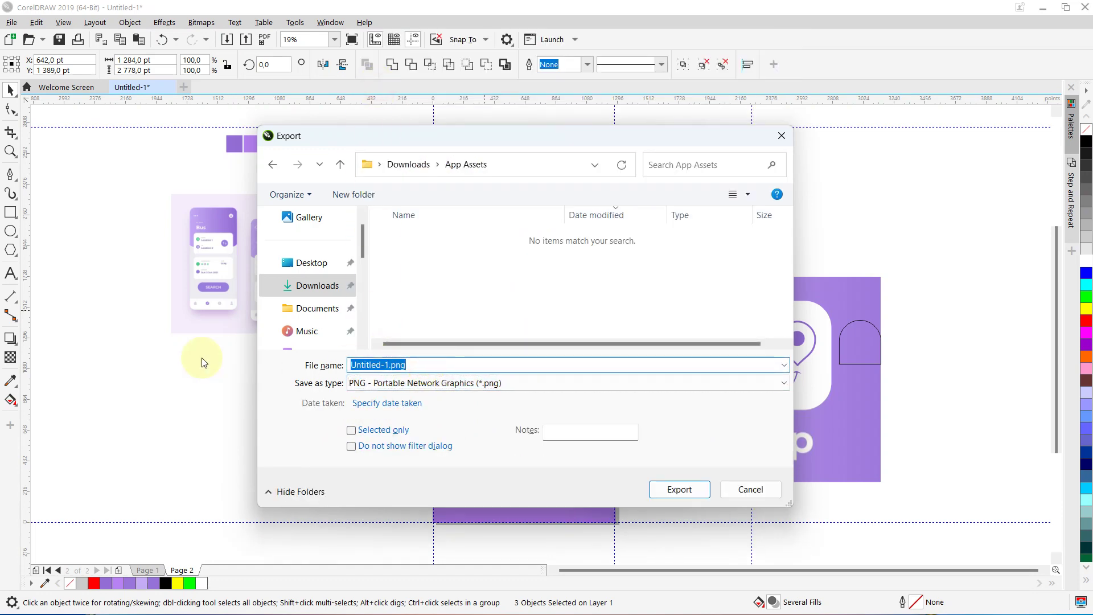
text(spash)
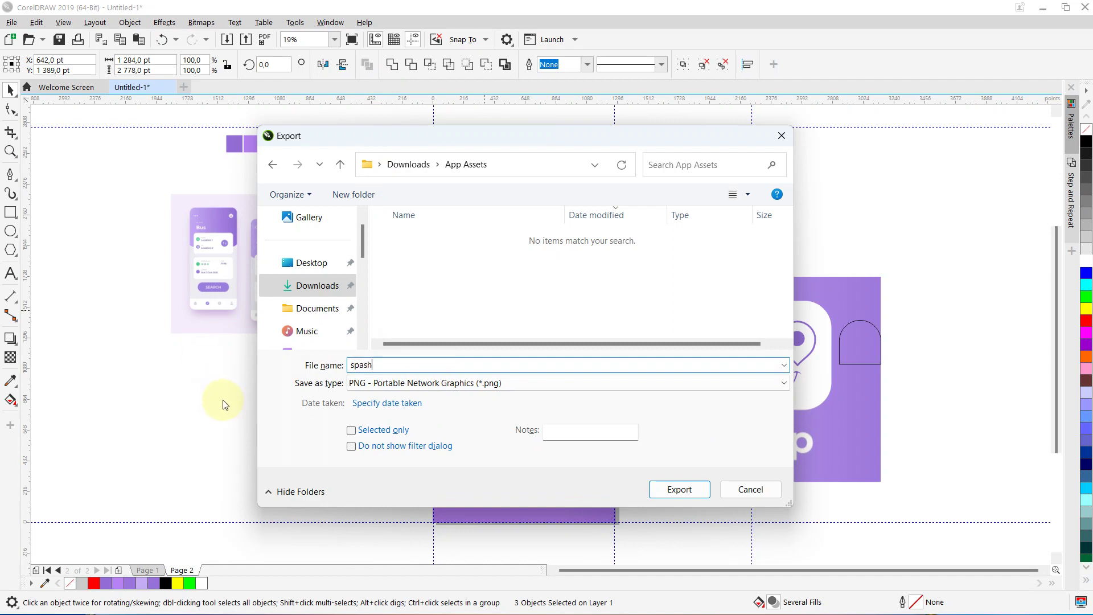
key(ctrl+a)
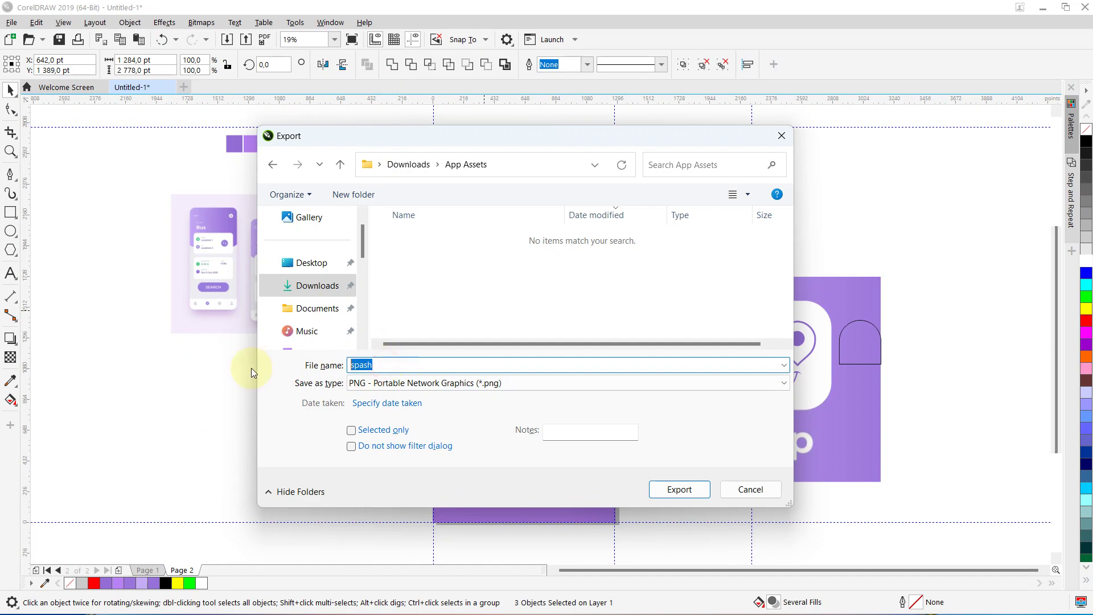
text(spla)
Restrict the export to the selected objects and export the splash PNG with the existing RGB Color (24-bit) and transparency settings.
click(352, 431)
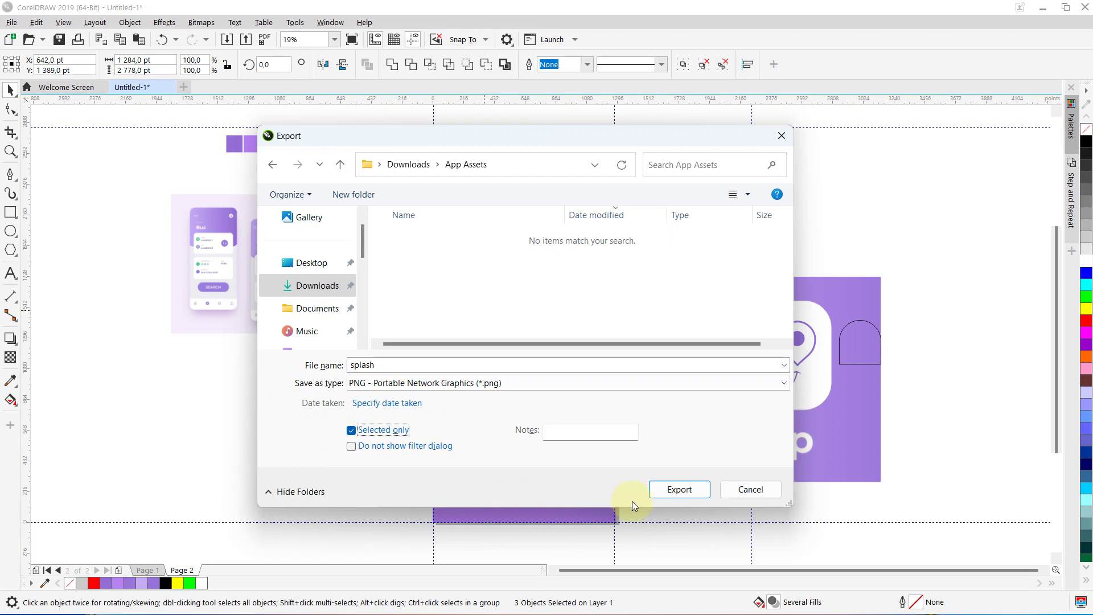
click(668, 493)
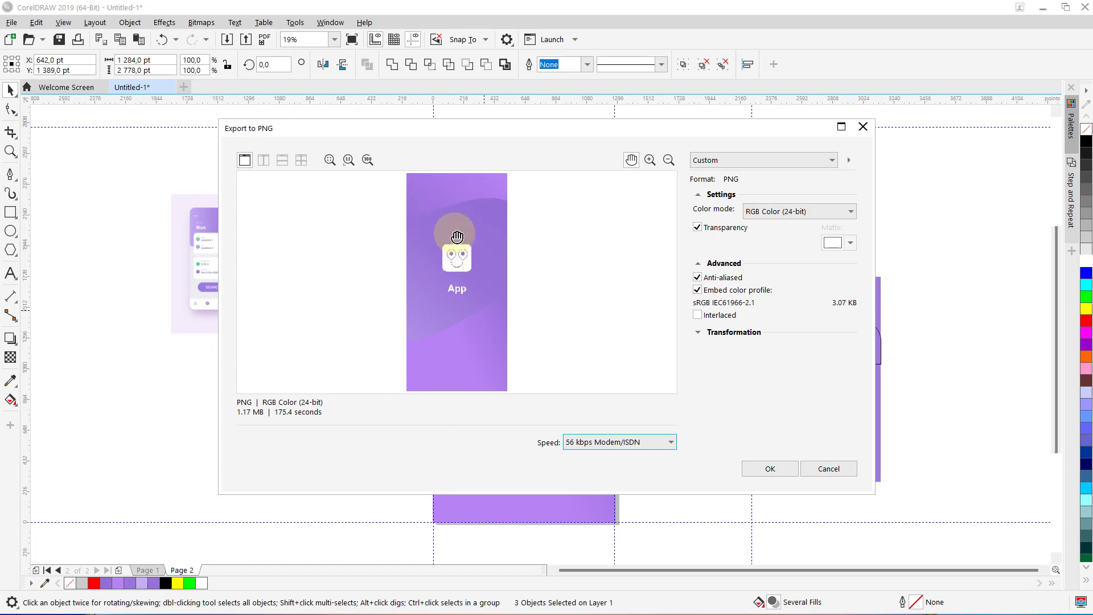
click(758, 468)
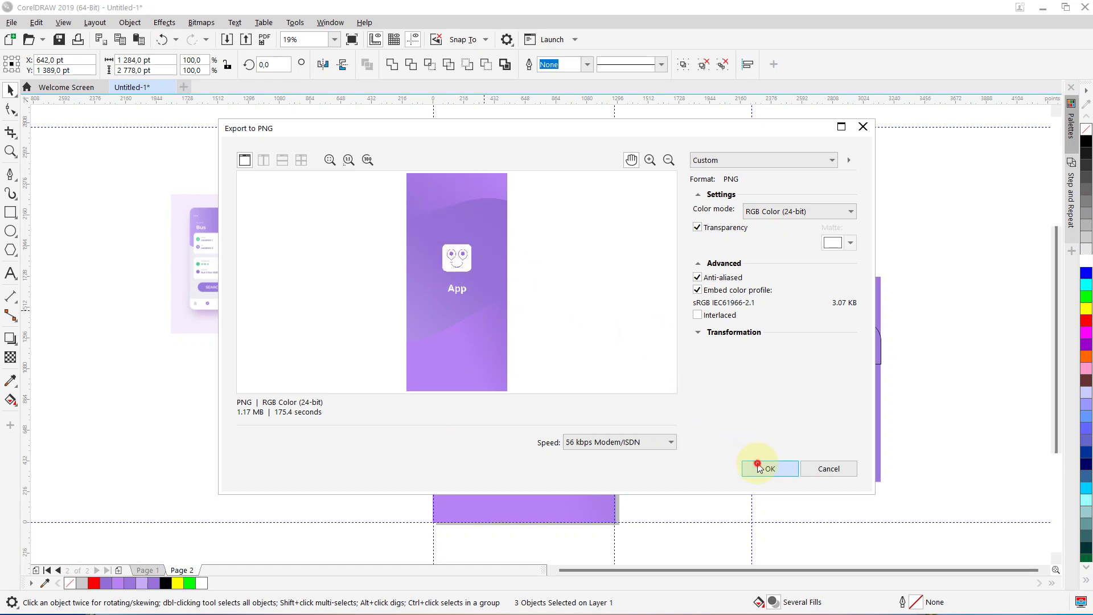
click(660, 304)
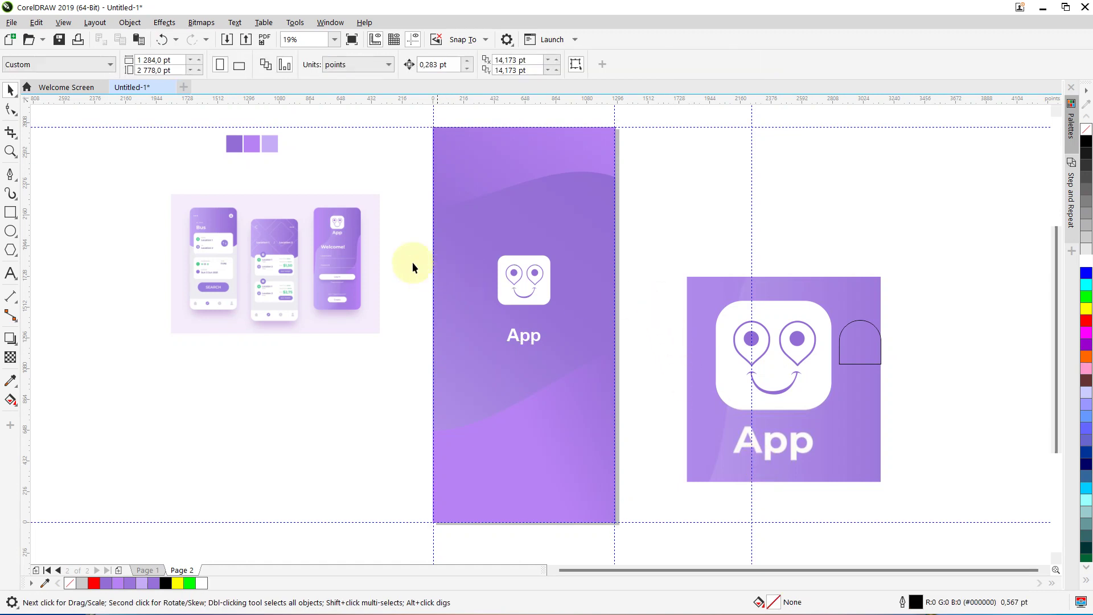
Export only the smiley icon group on the phone screen to the App Assets folder as a transparent PNG named "logo".
scroll(313, 218, up, 4)
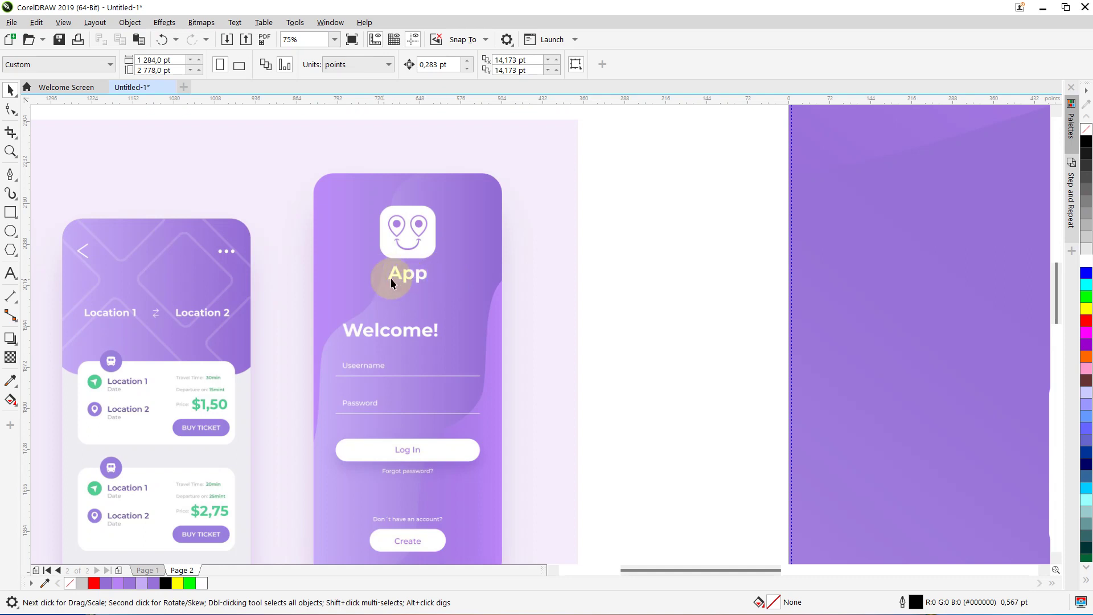
scroll(422, 276, down, 1)
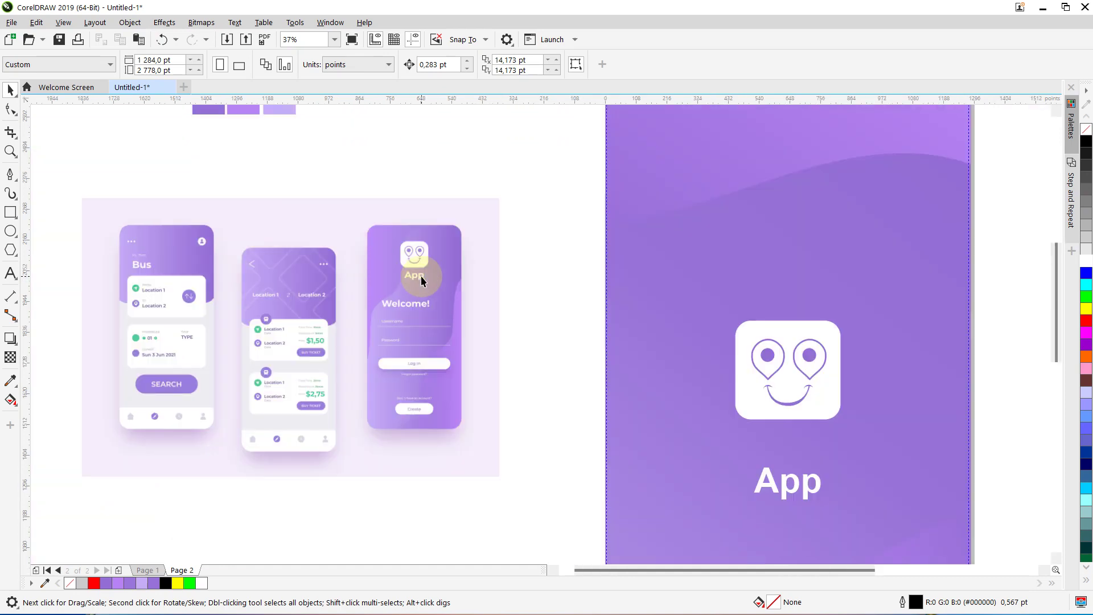
scroll(436, 294, down, 1)
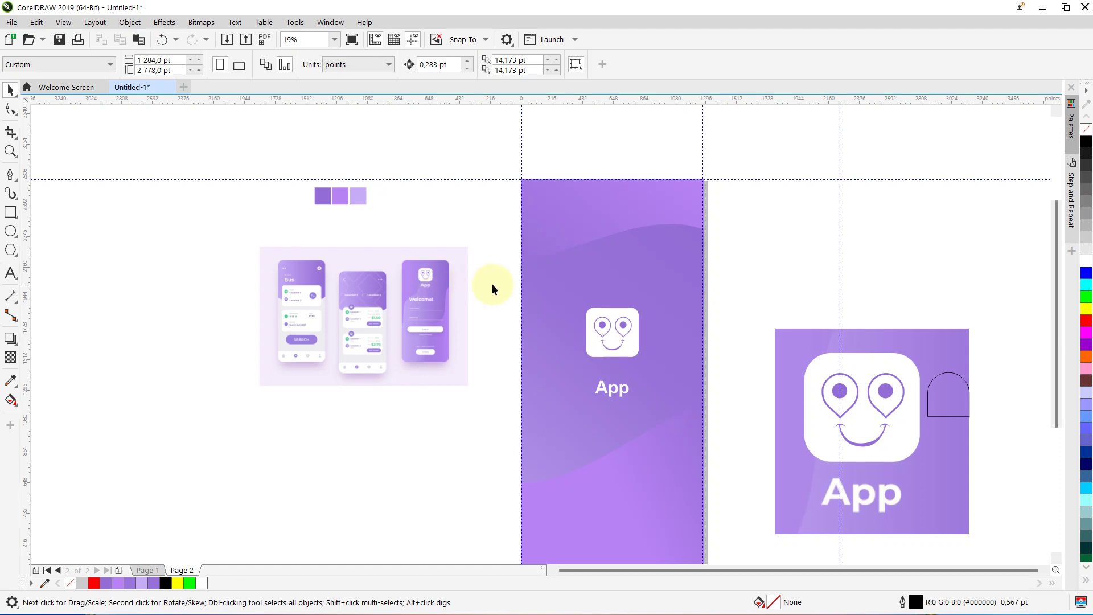
click(596, 319)
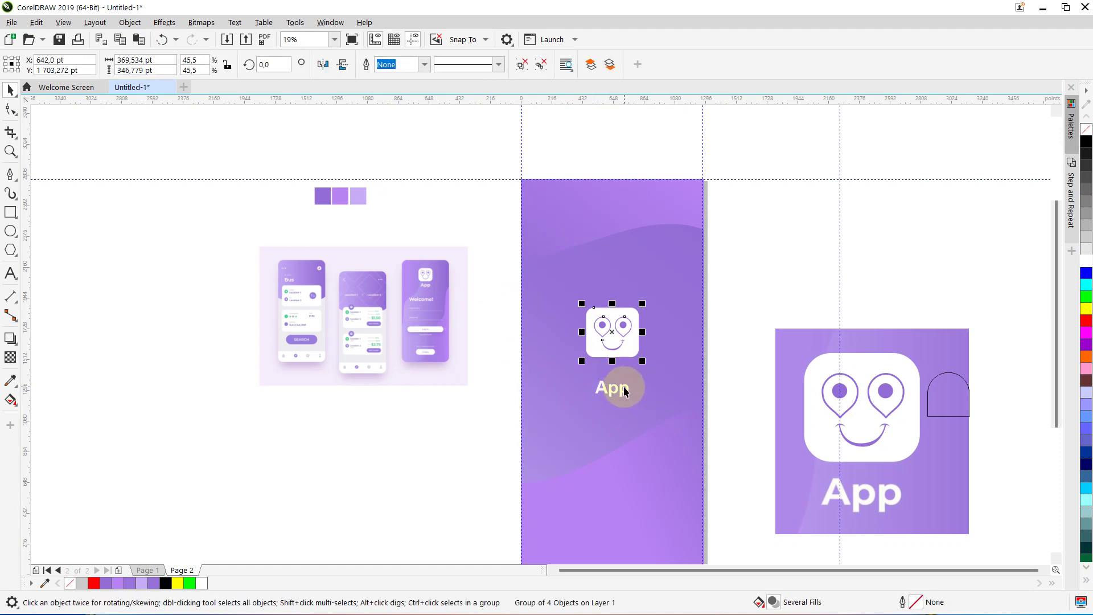
scroll(624, 390, up, 2)
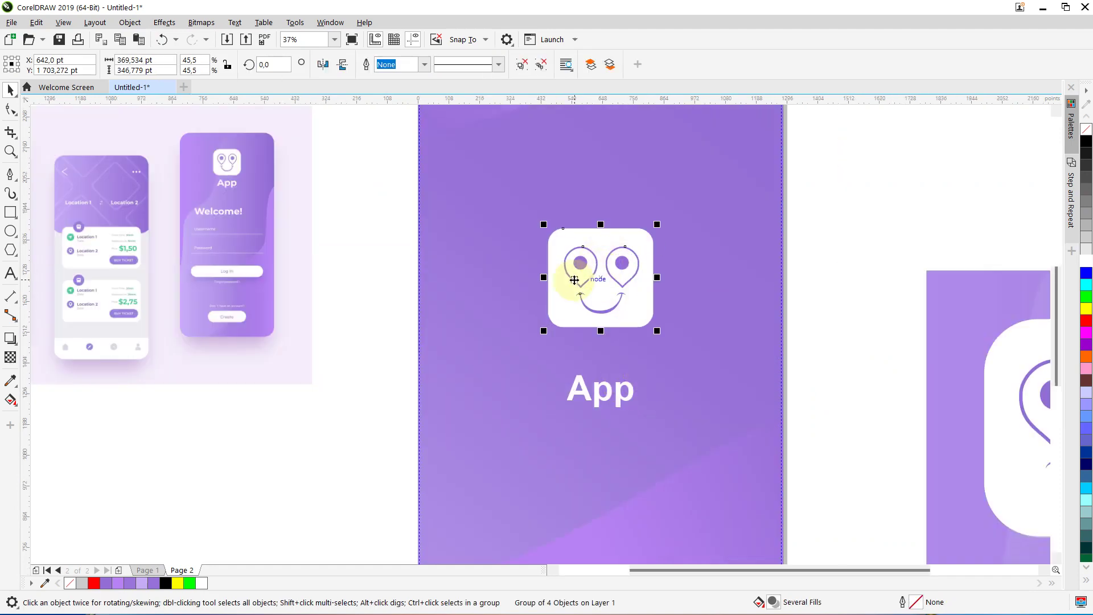
key(ctrl+e)
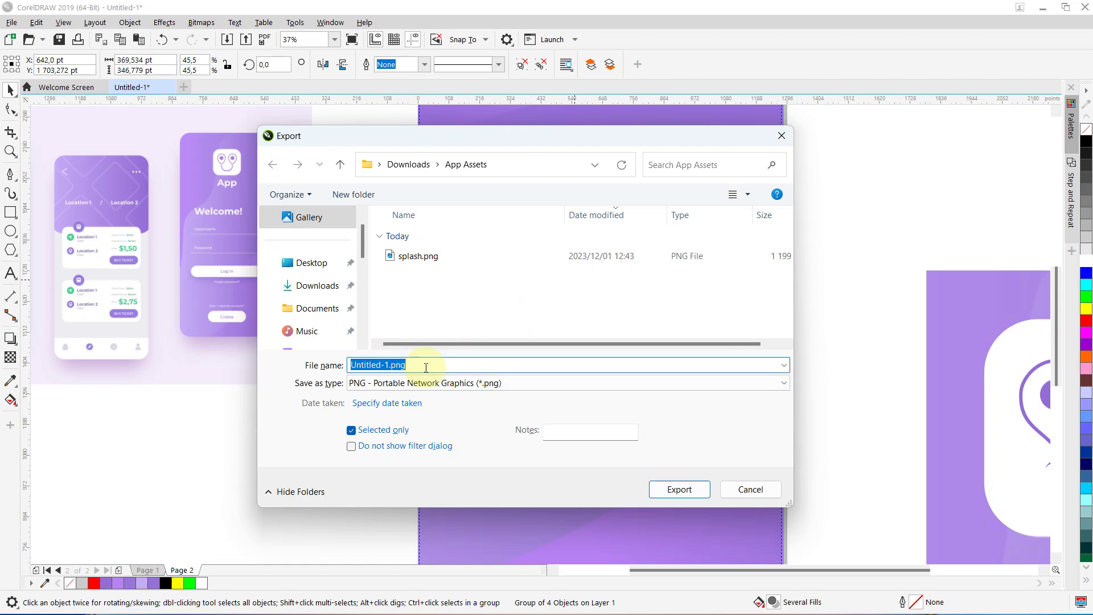
text(logo)
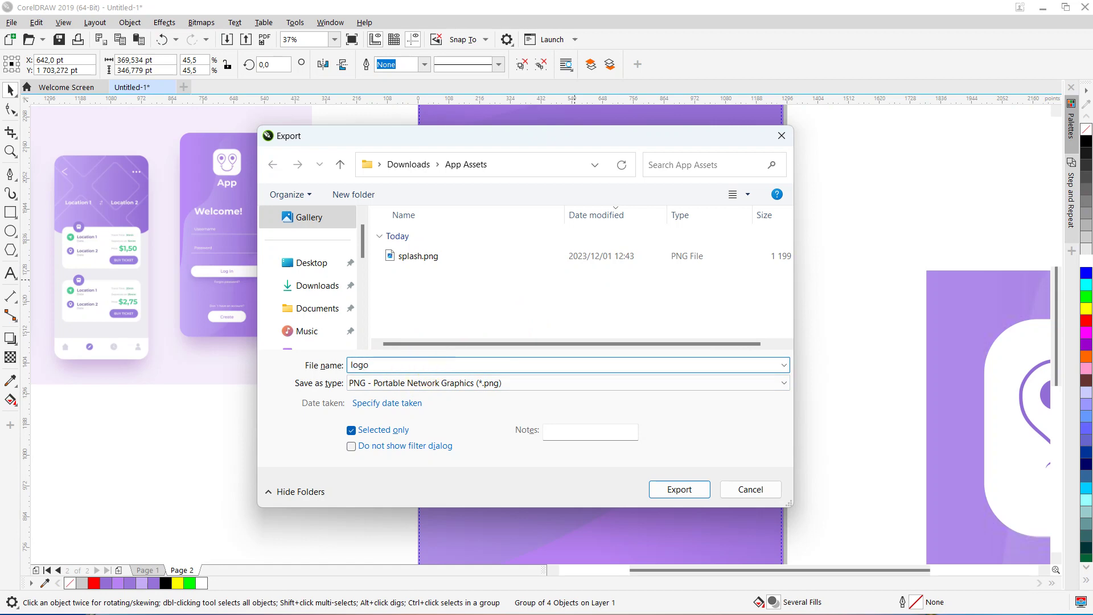
click(668, 488)
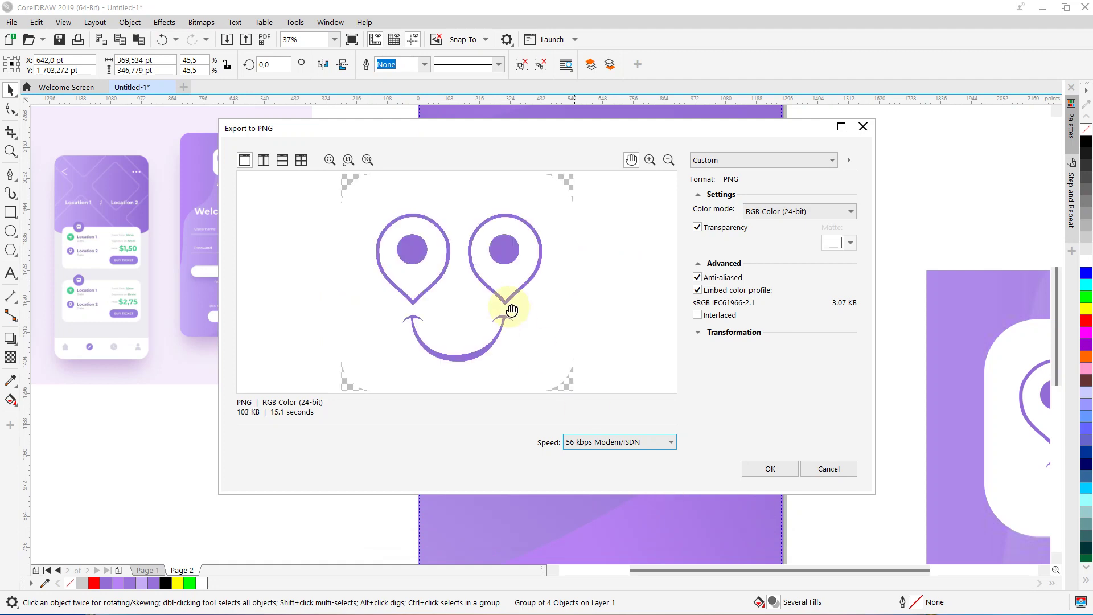
click(767, 467)
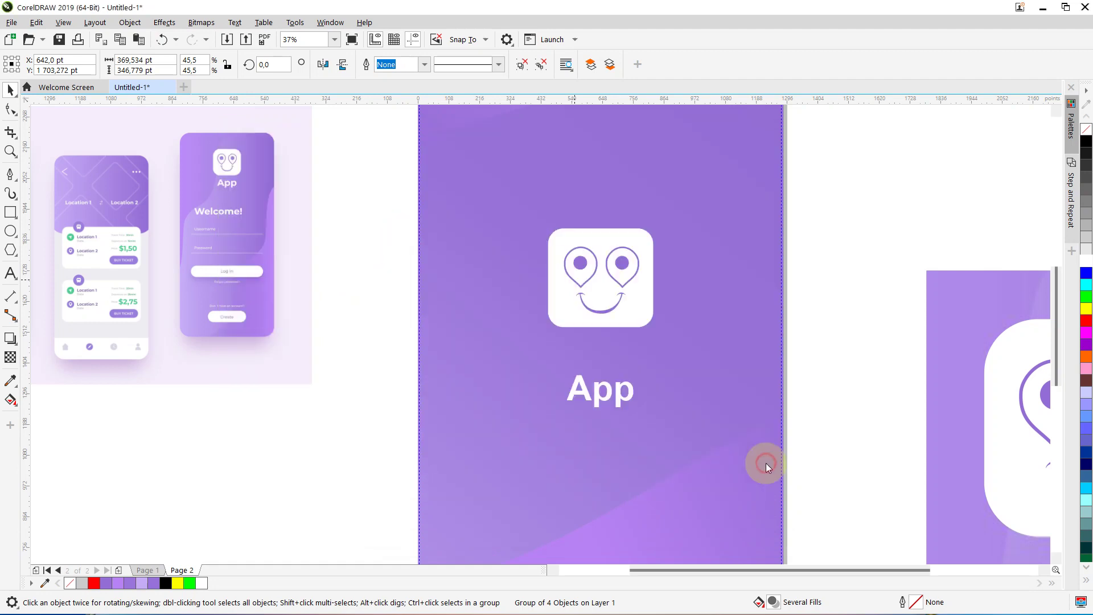
click(356, 241)
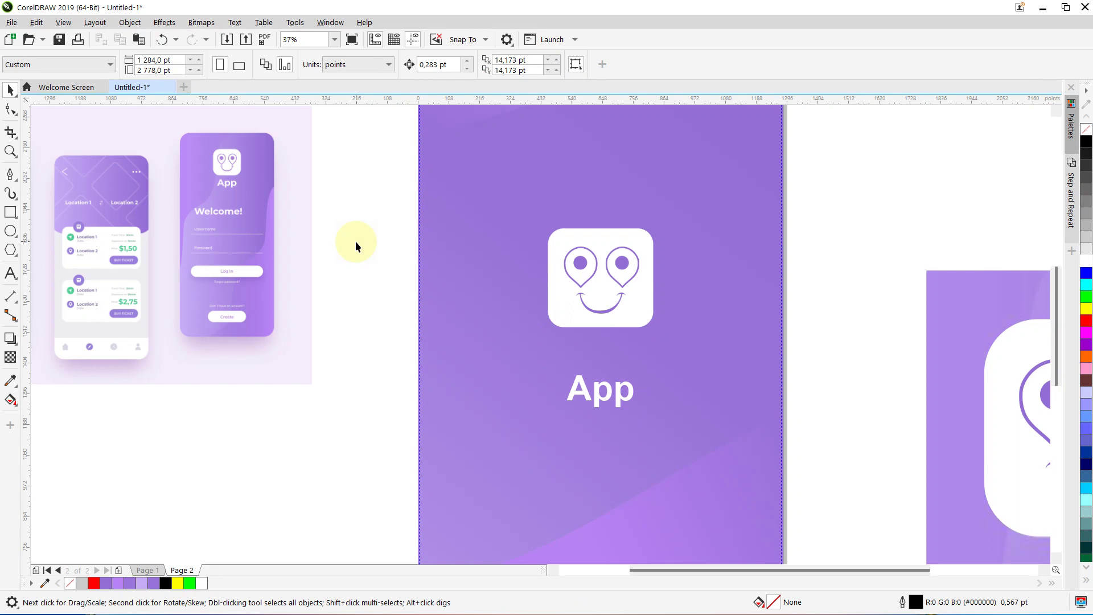
scroll(356, 241, down, 2)
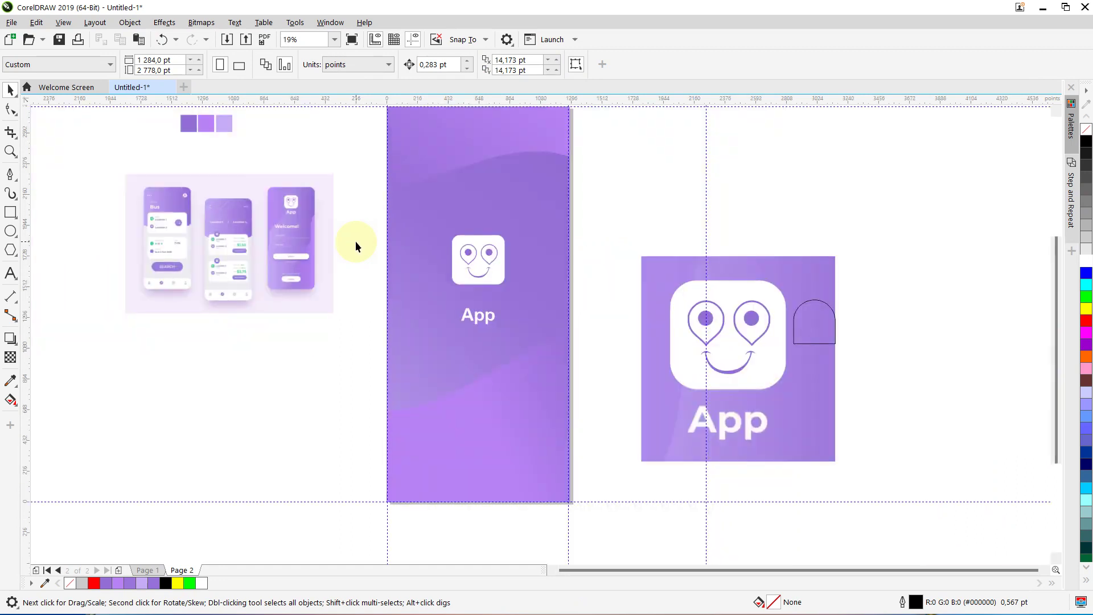